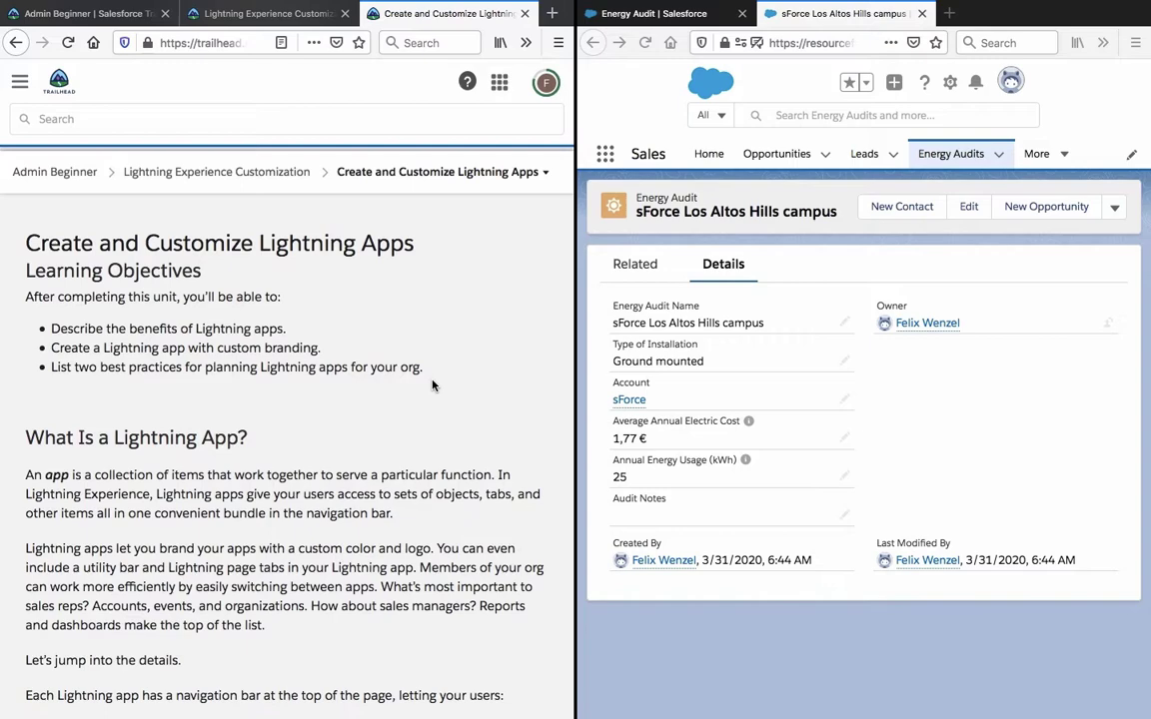
# Read the unit's introduction to Lightning apps, including the learning objectives and the numbered navigation bar illustration.
pyautogui.scroll(-2, 432, 385)
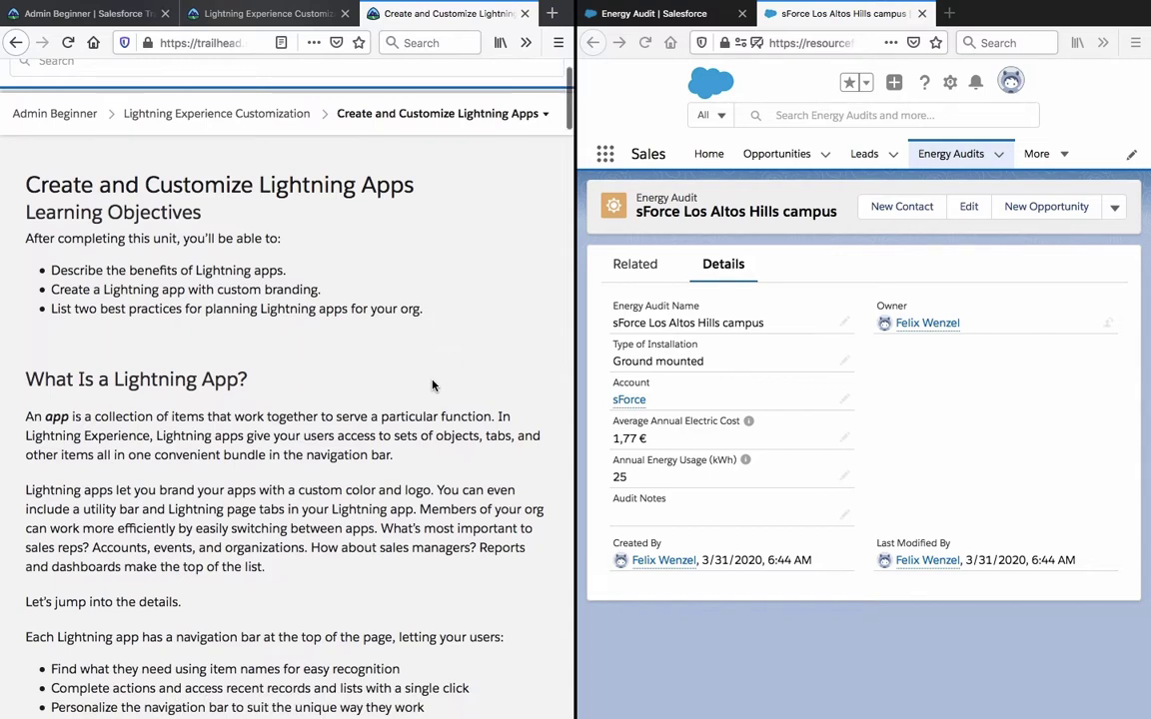
pyautogui.scroll(-2, 433, 385)
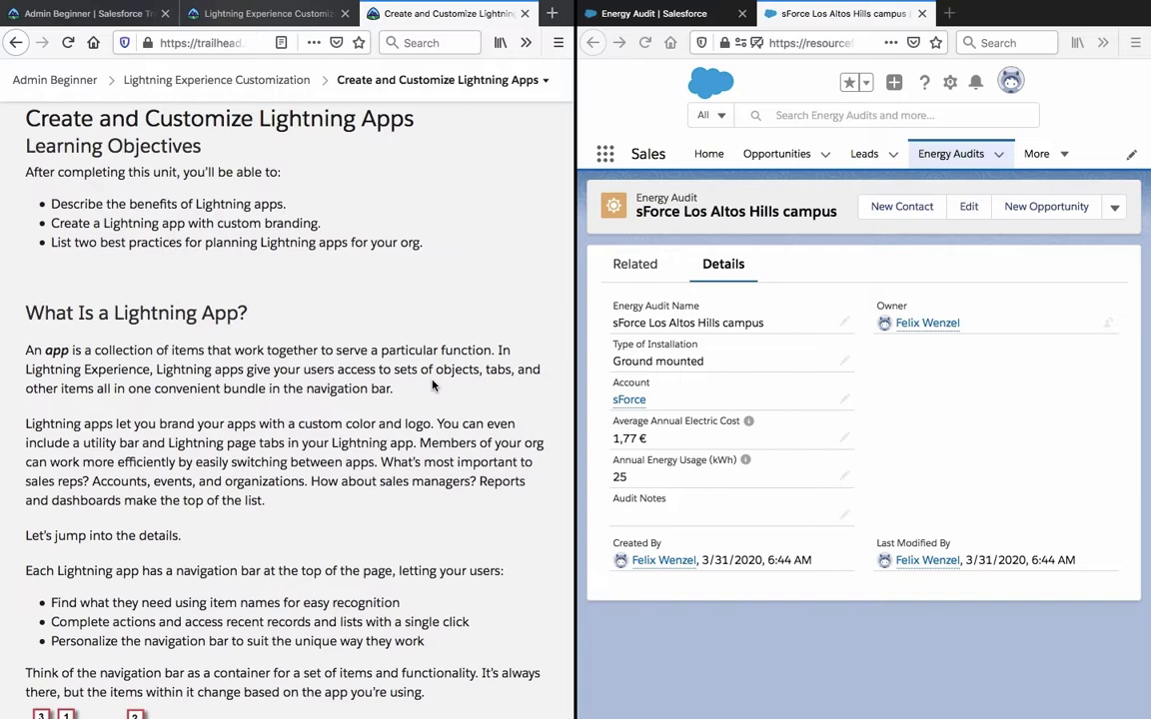
pyautogui.scroll(-2, 432, 386)
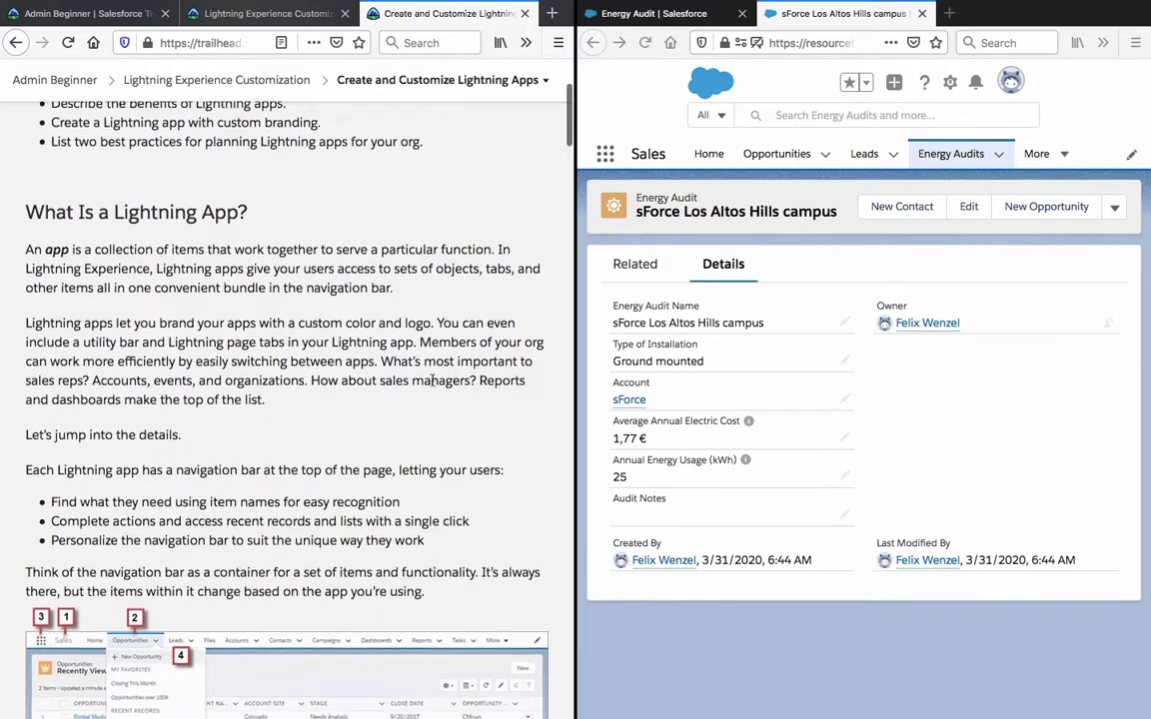
pyautogui.scroll(-1, 433, 384)
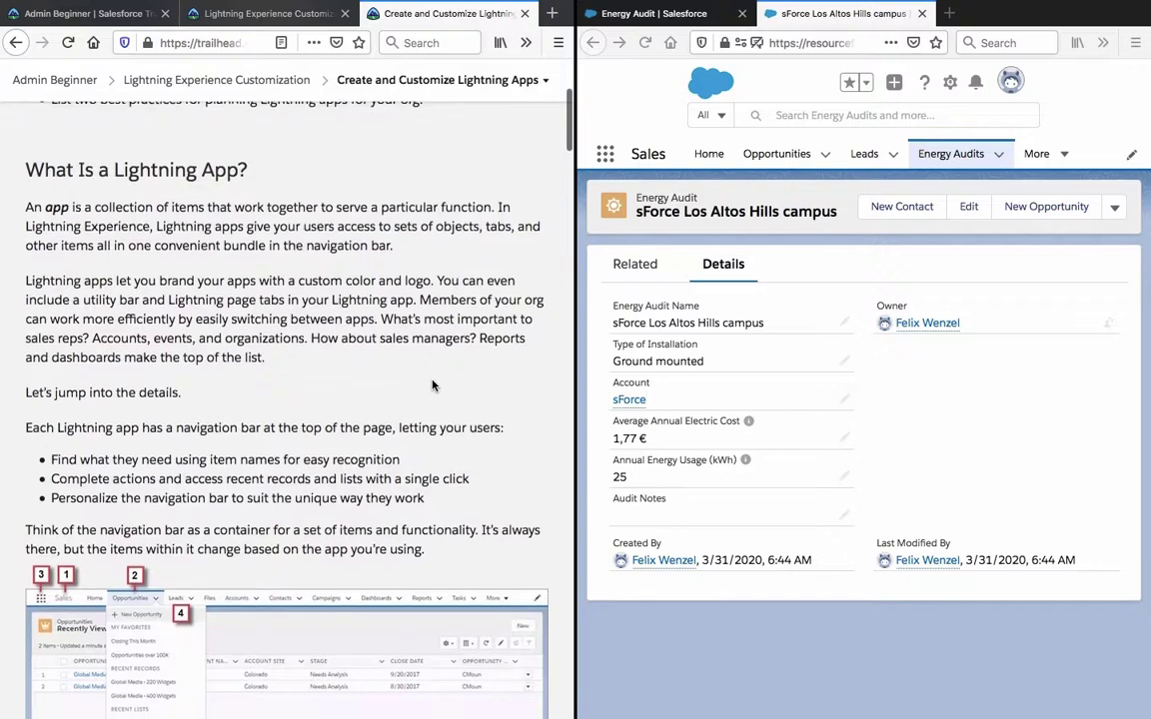
pyautogui.scroll(-1, 433, 386)
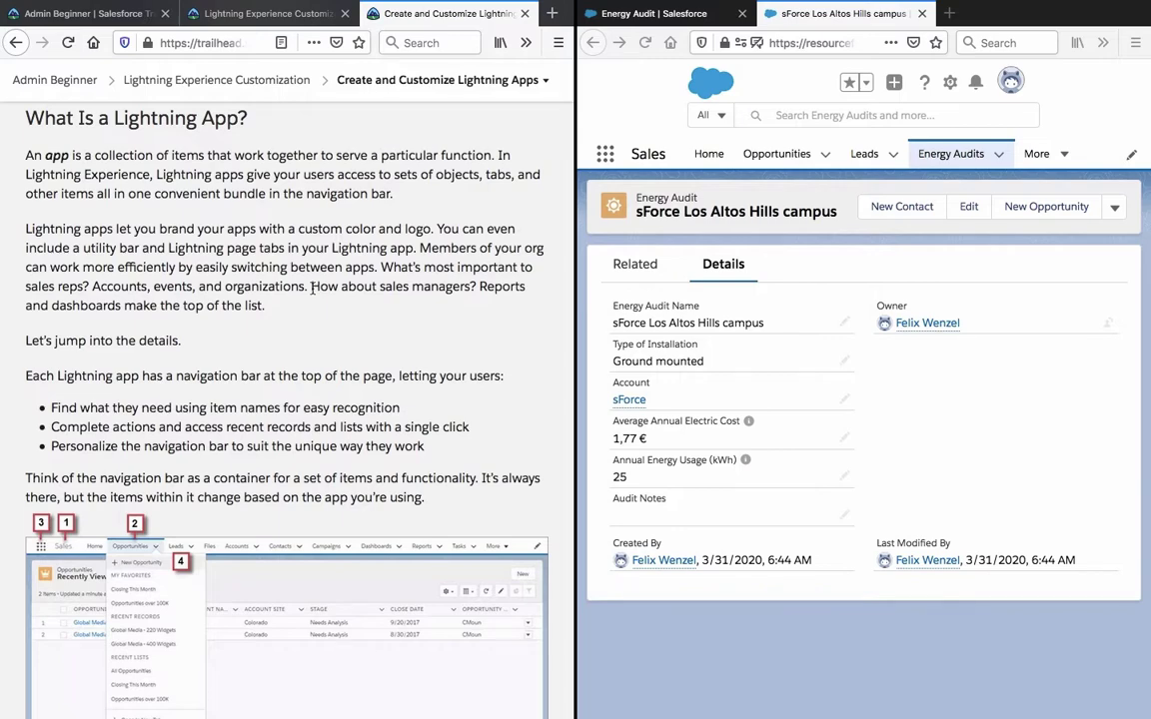
pyautogui.scroll(-3, 313, 288)
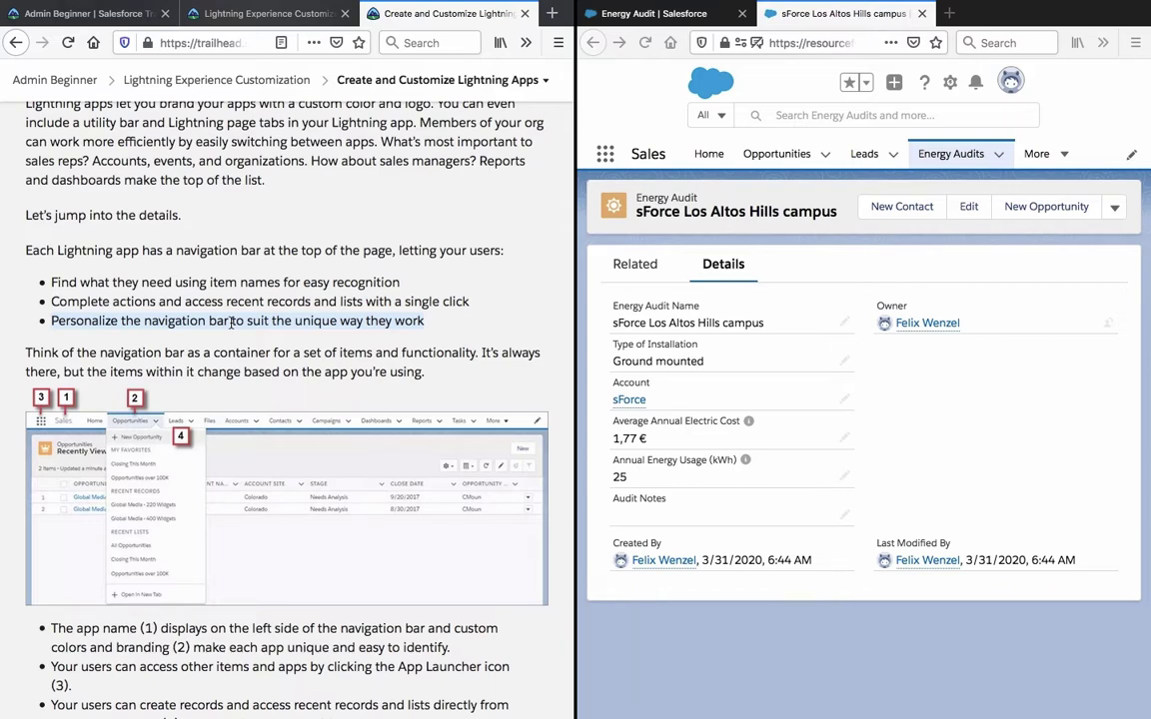
pyautogui.scroll(-1, 231, 321)
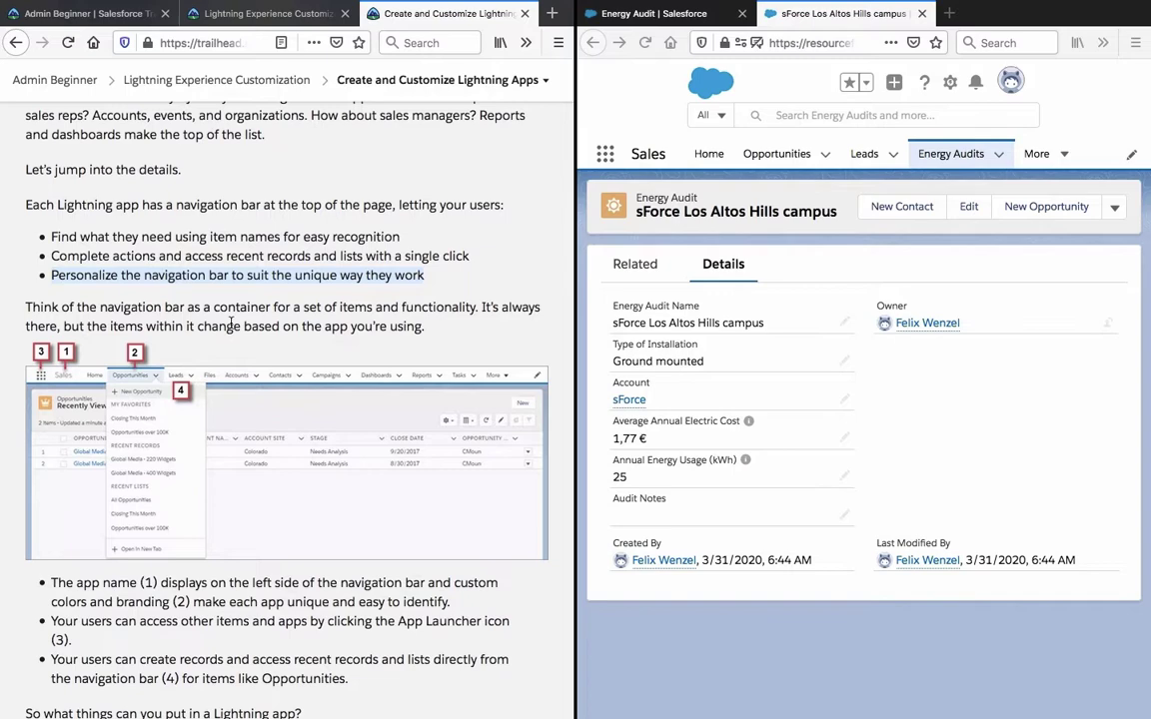
pyautogui.scroll(-3, 230, 321)
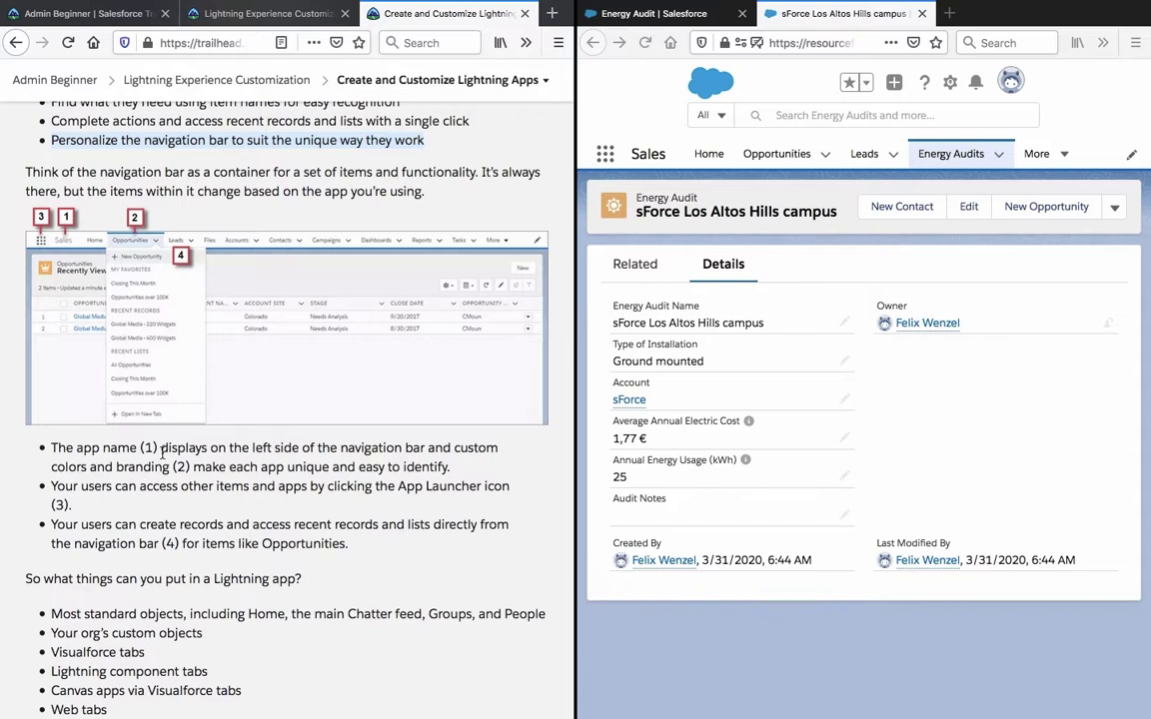
pyautogui.doubleClick(162, 452)
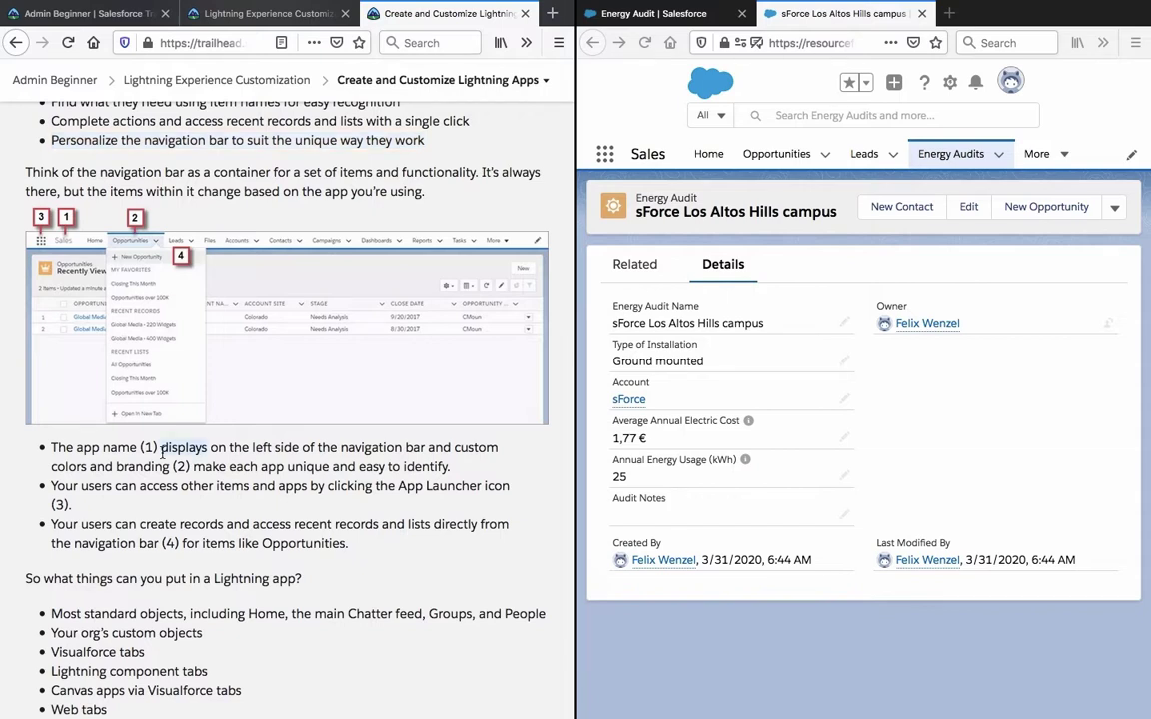
pyautogui.click(164, 452)
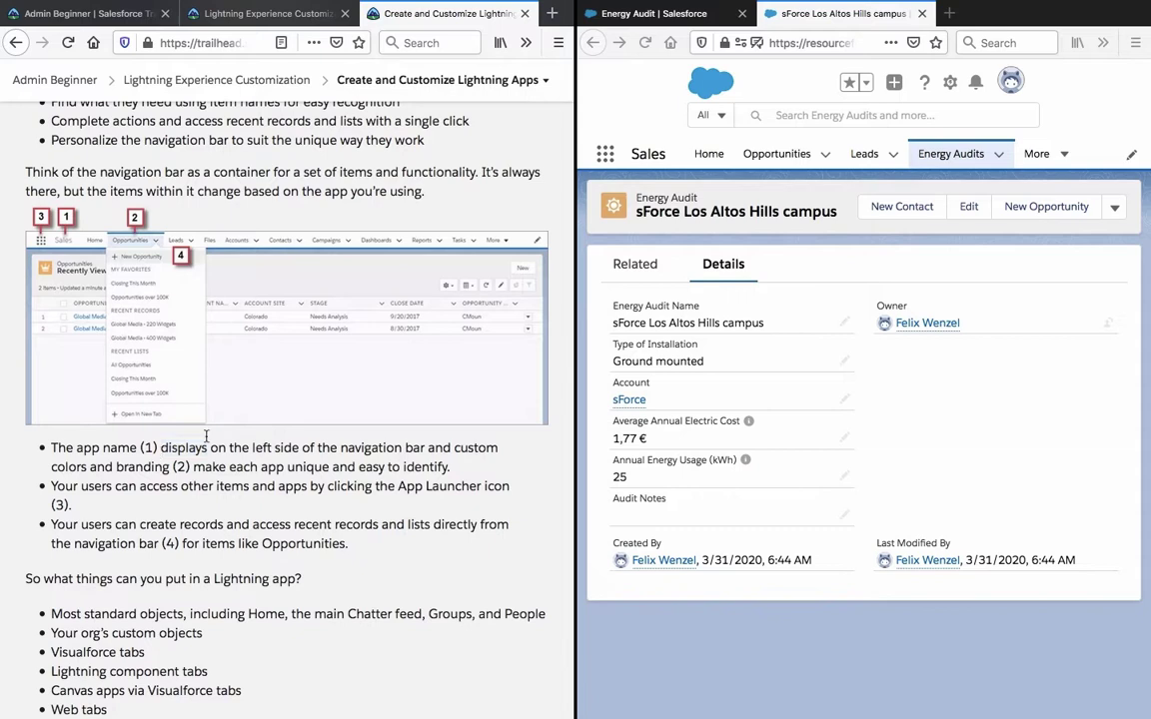
# Check the Opportunities navigation menu in the Sales app and browse all apps and items in the full App Launcher.
pyautogui.click(823, 158)
pyautogui.click(823, 158)
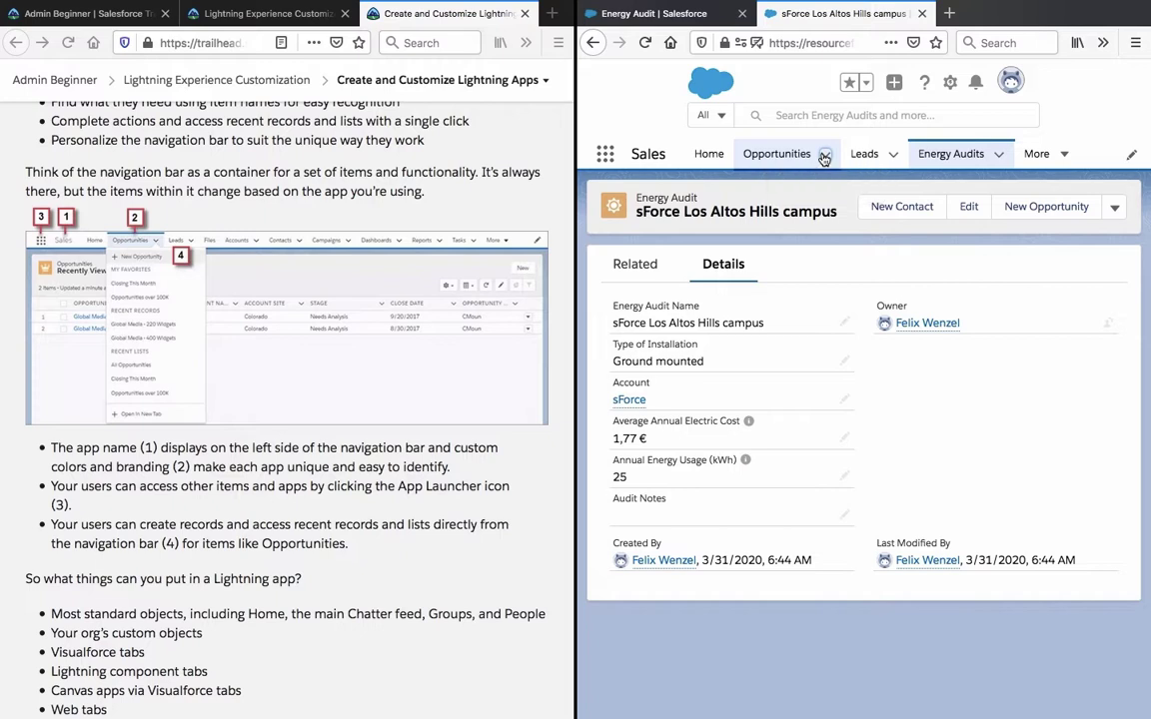
pyautogui.click(602, 155)
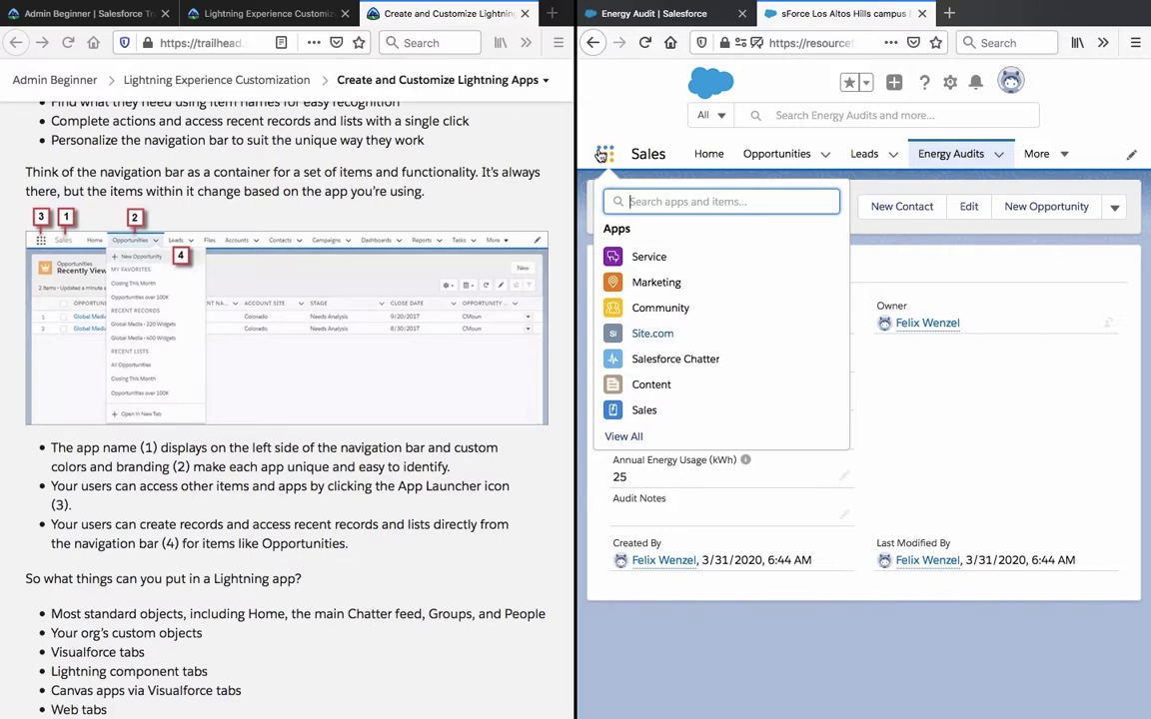
pyautogui.click(625, 437)
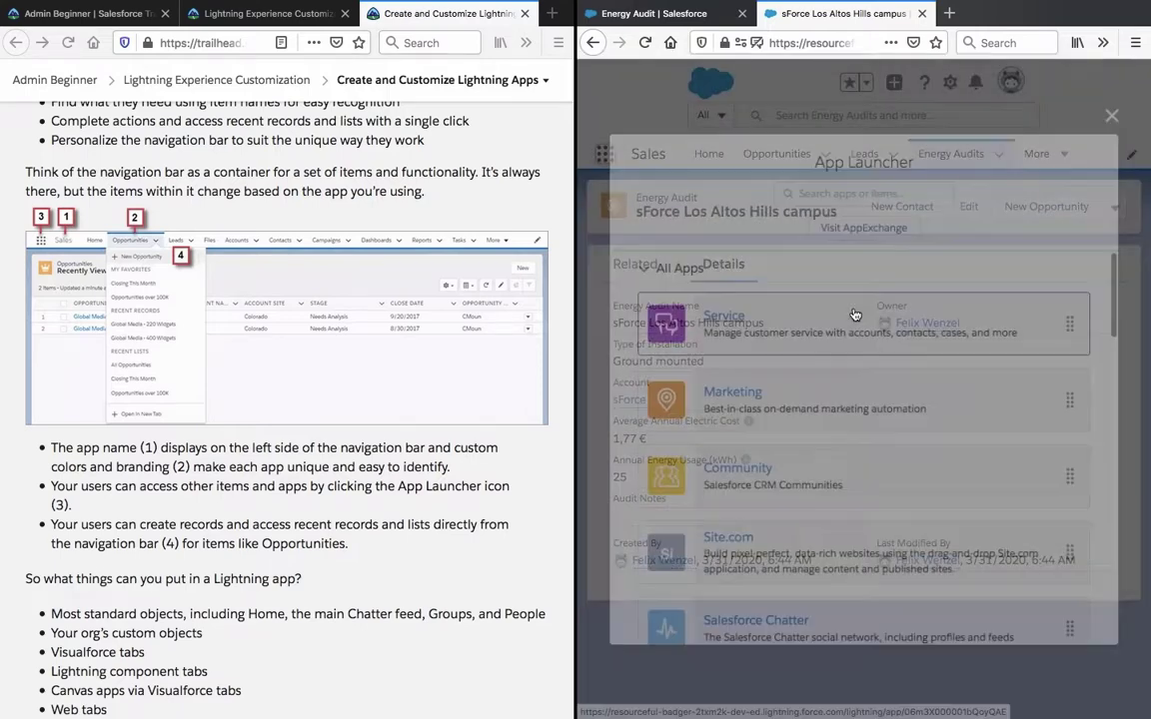
pyautogui.scroll(-5, 850, 399)
pyautogui.scroll(-2, 841, 404)
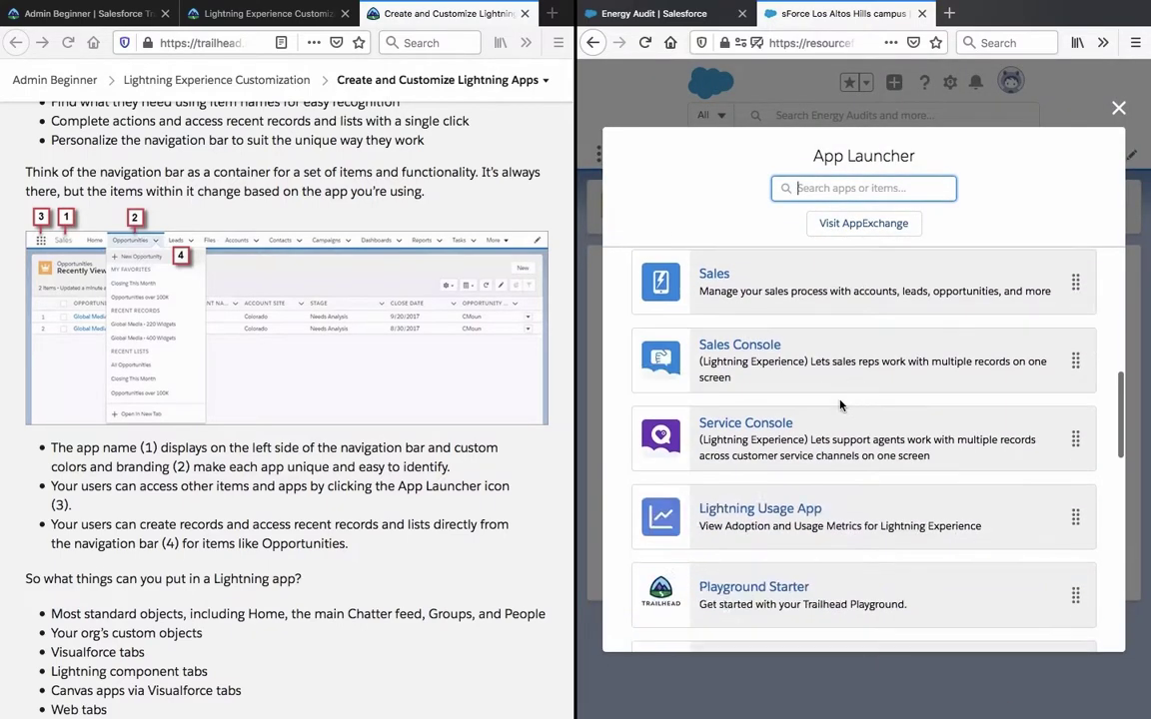
pyautogui.scroll(-3, 841, 404)
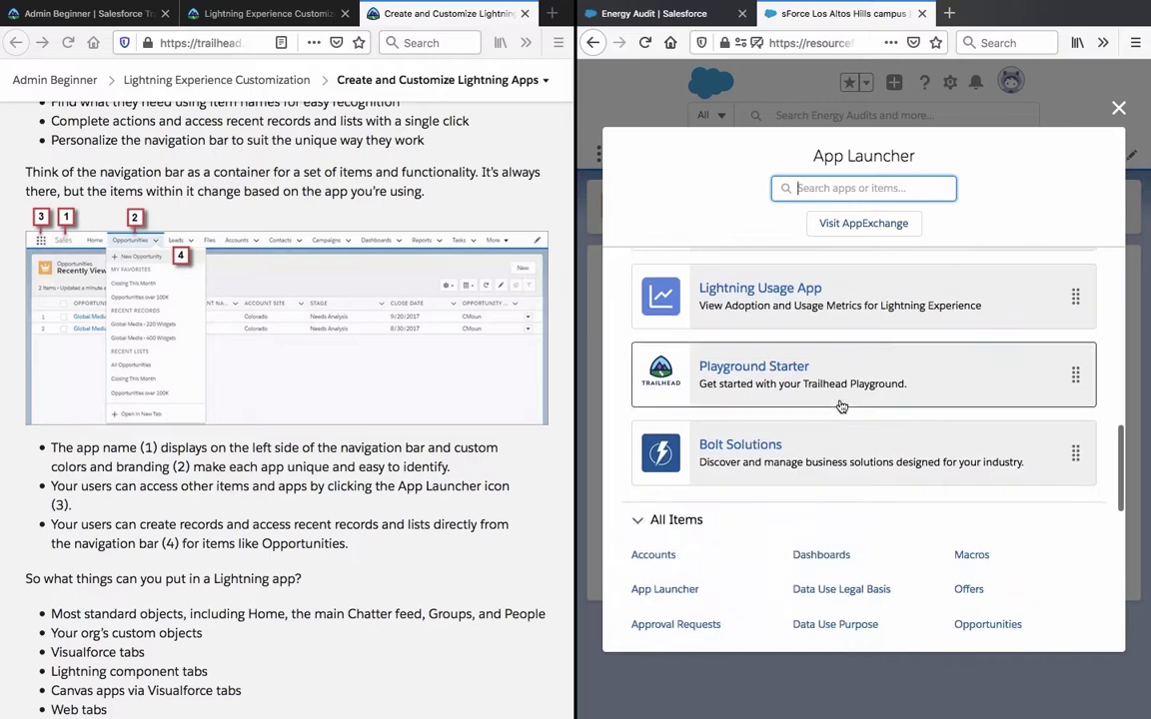
pyautogui.scroll(3, 841, 404)
pyautogui.scroll(3, 841, 407)
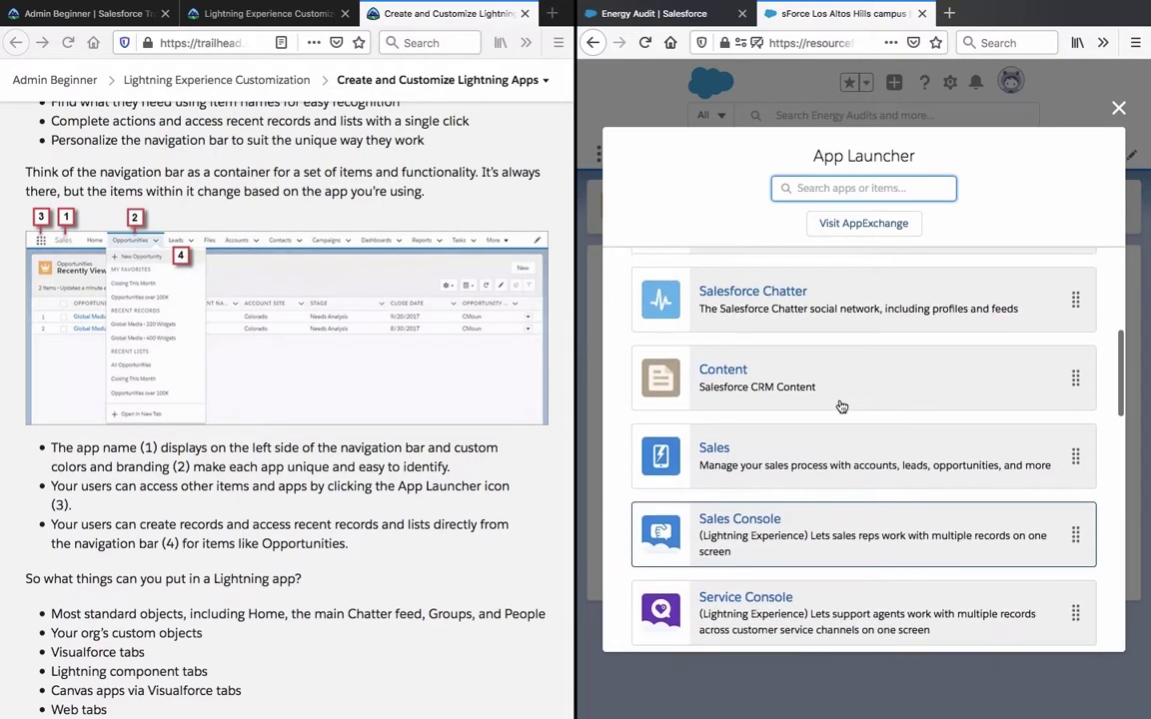
pyautogui.scroll(-10, 841, 406)
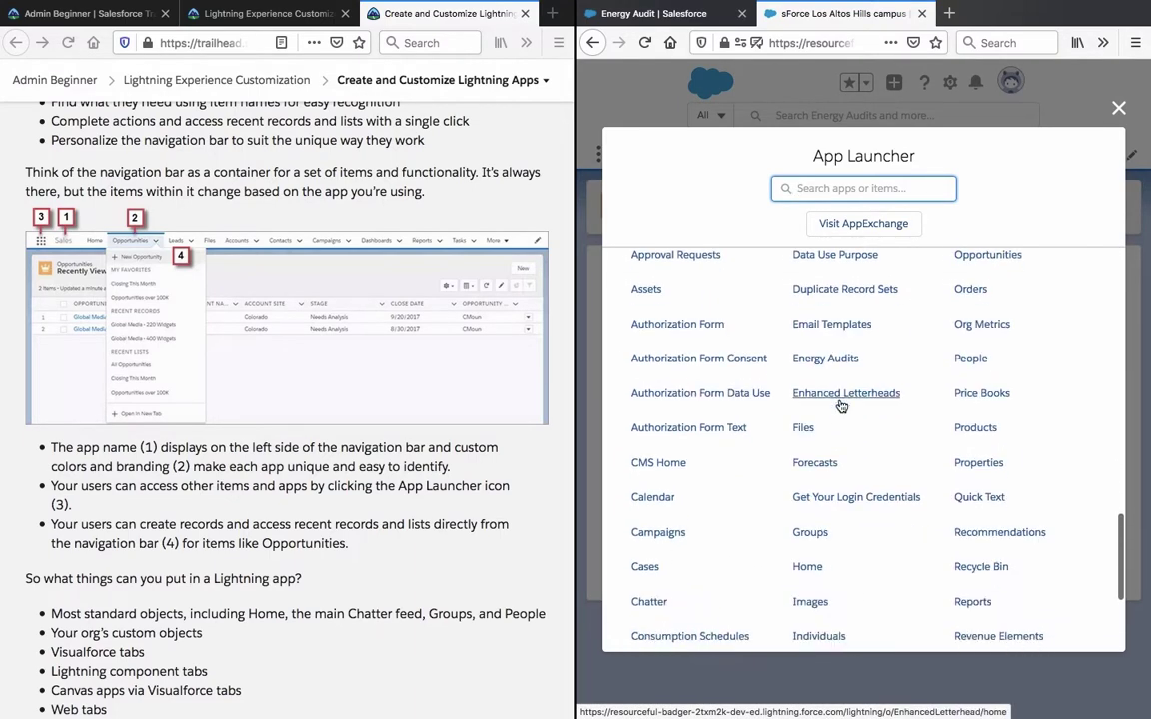
pyautogui.click(1119, 107)
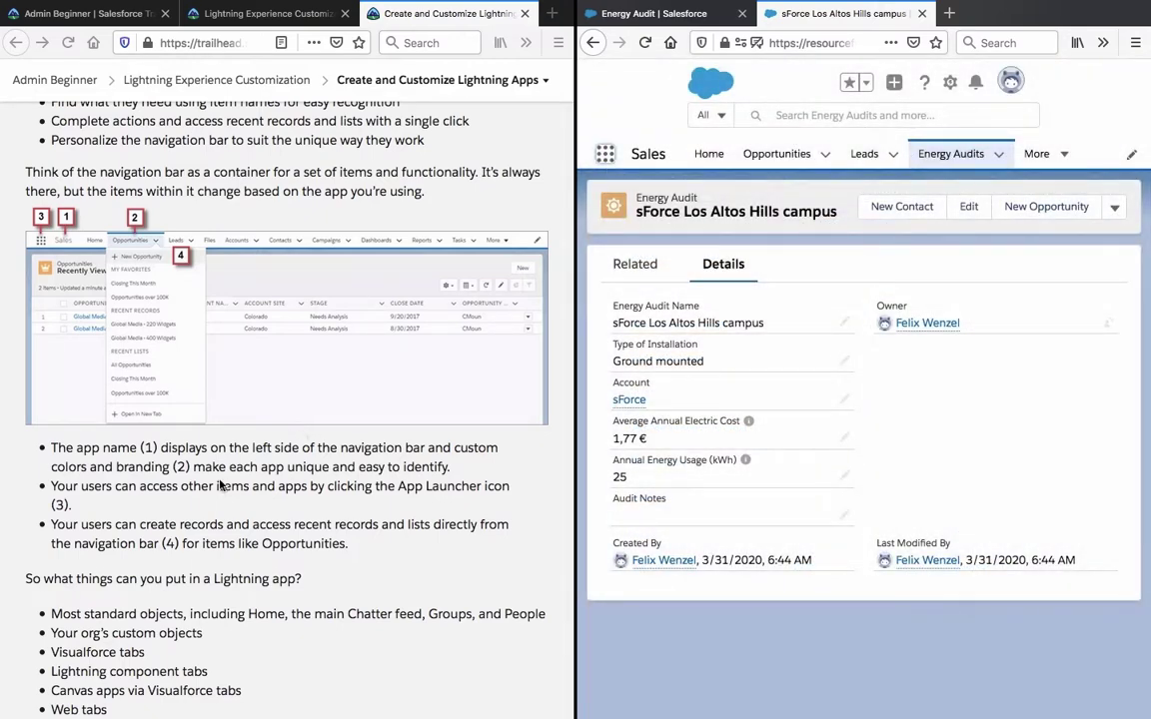
# Read the notes on the App Launcher and creating records from the navigation bar, comparing them with the App Launcher and Leads menu in the org.
pyautogui.tripleClick(183, 487)
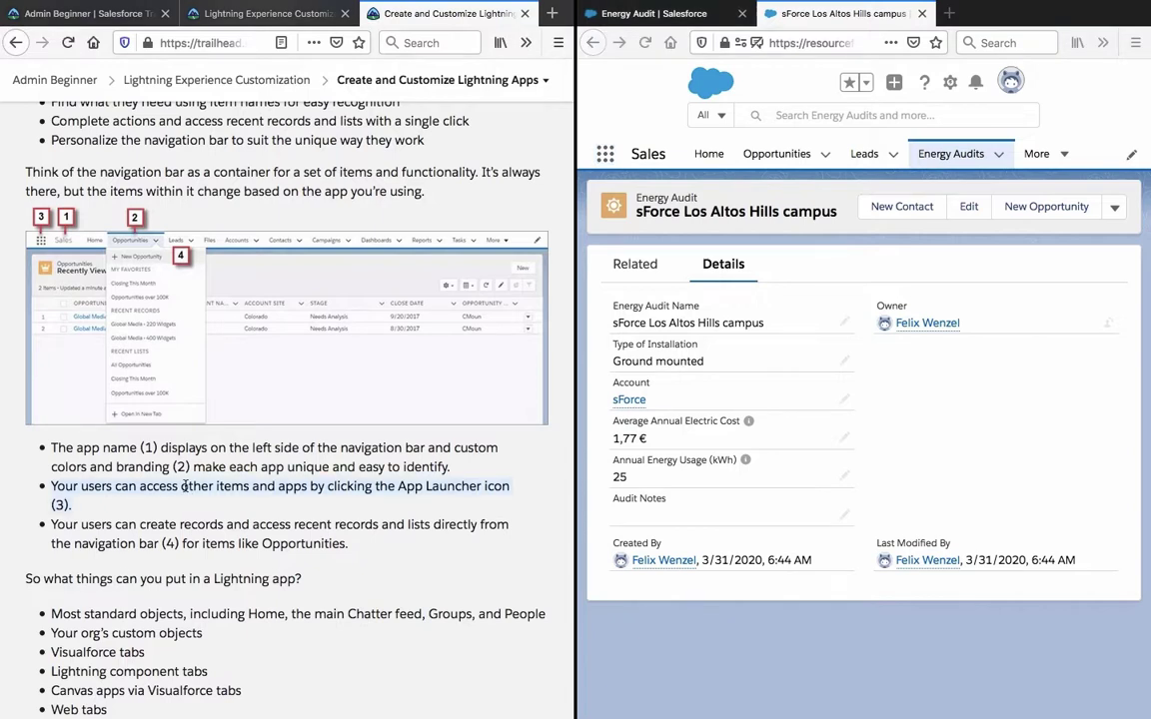
pyautogui.click(604, 166)
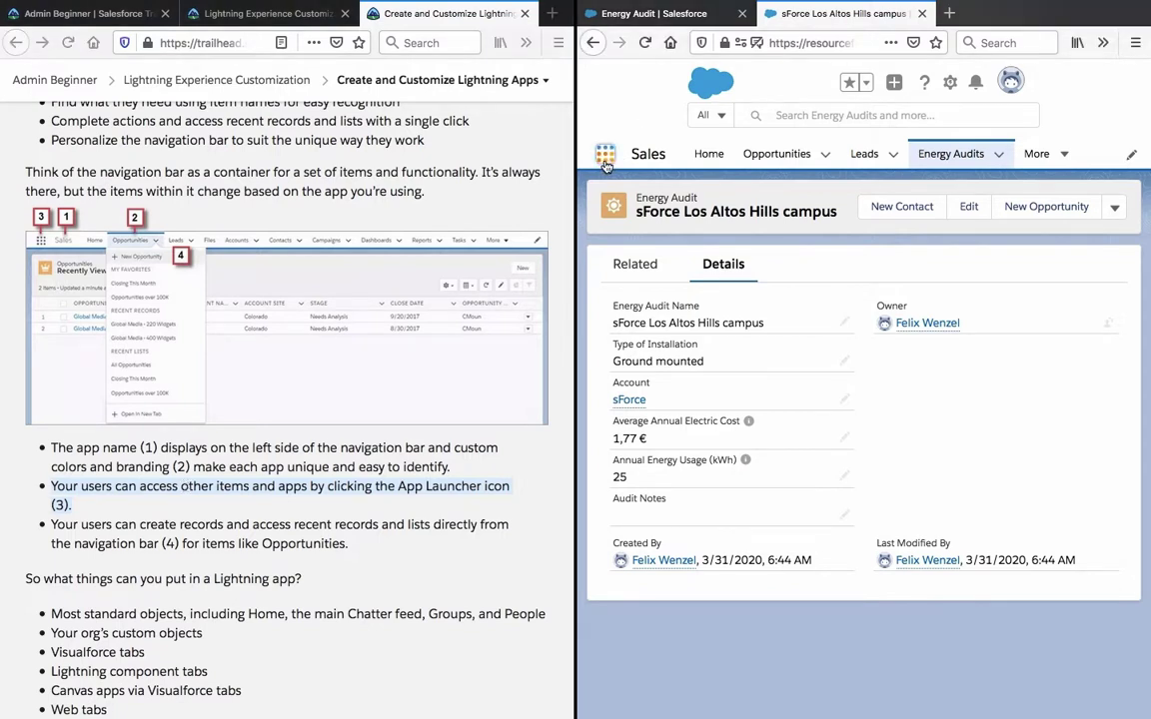
pyautogui.click(332, 505)
pyautogui.tripleClick(234, 540)
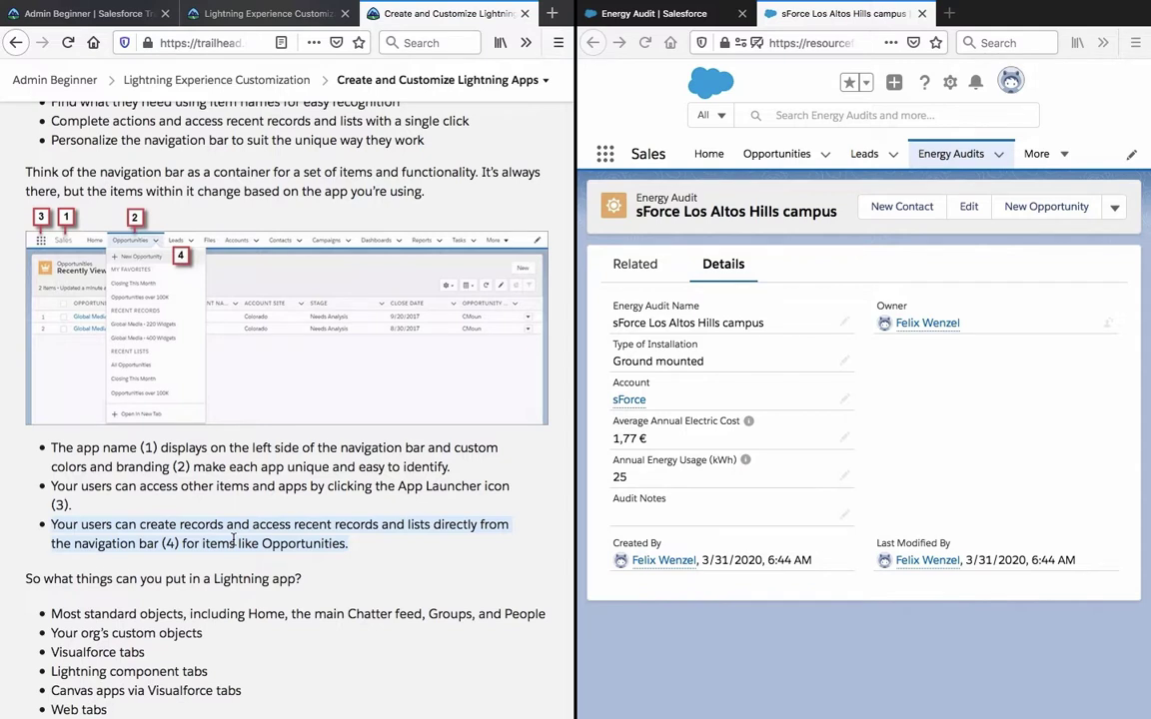
pyautogui.click(894, 155)
pyautogui.click(895, 157)
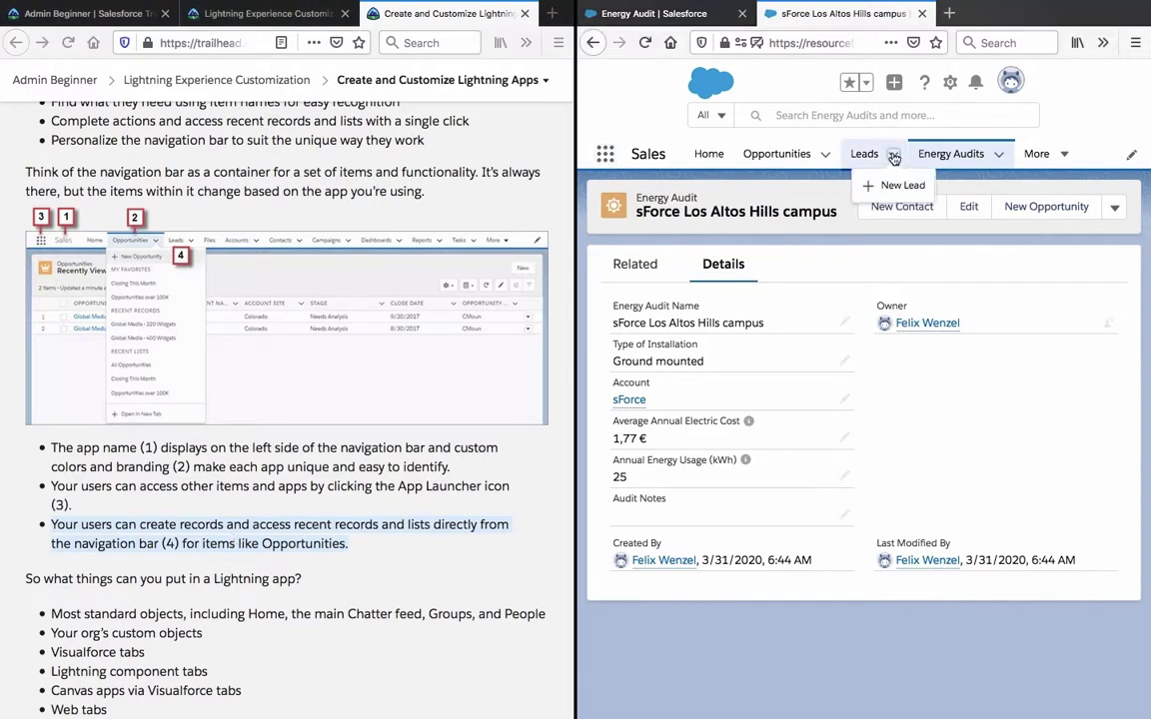
pyautogui.click(374, 468)
# Read which items a Lightning app can contain, how utility bars work, and how users switch between apps.
pyautogui.scroll(-1, 374, 468)
pyautogui.click(187, 459)
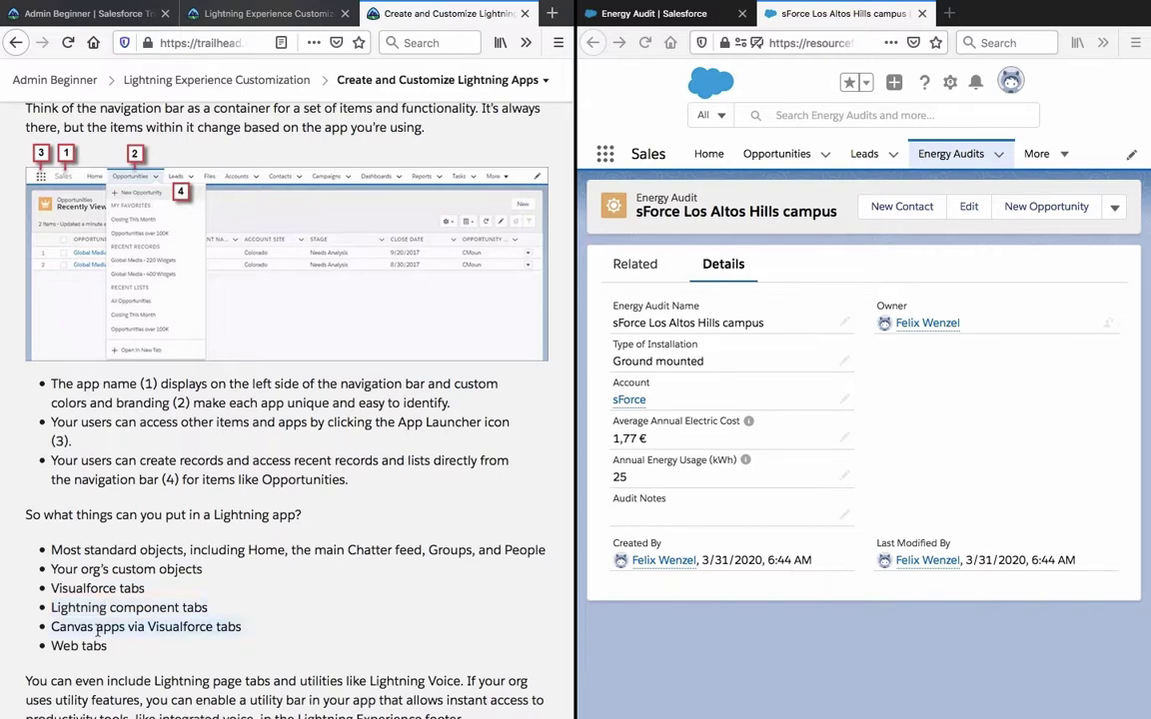
pyautogui.scroll(-5, 97, 629)
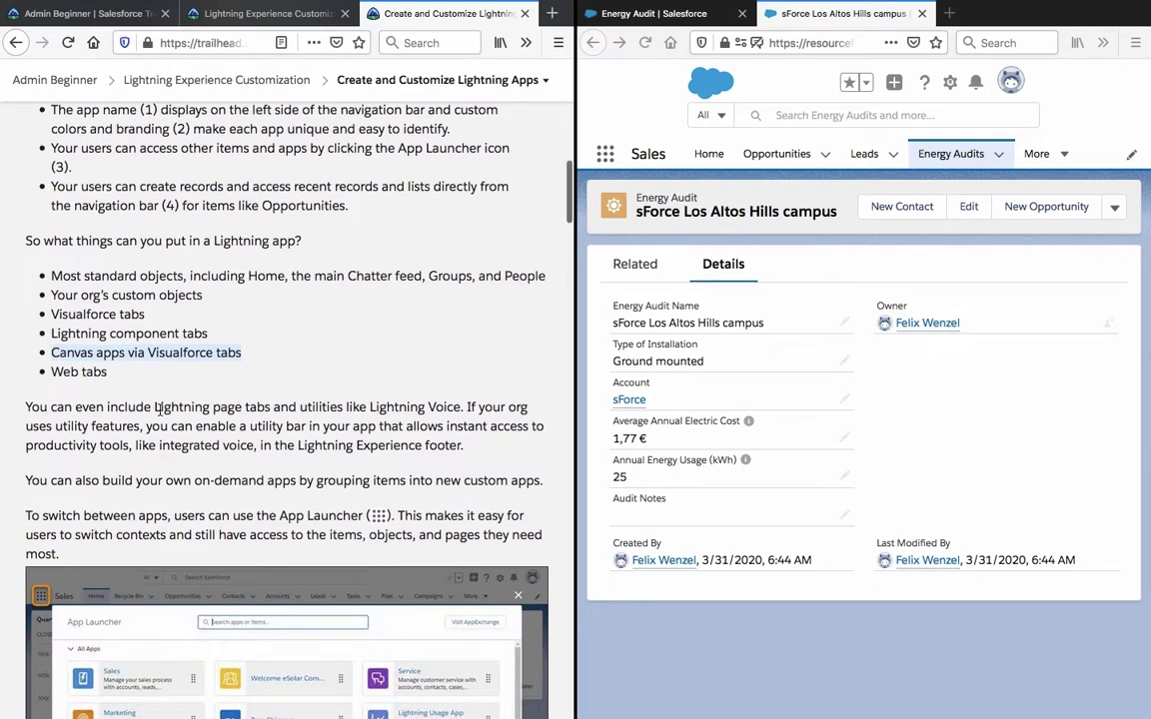
pyautogui.scroll(-3, 158, 410)
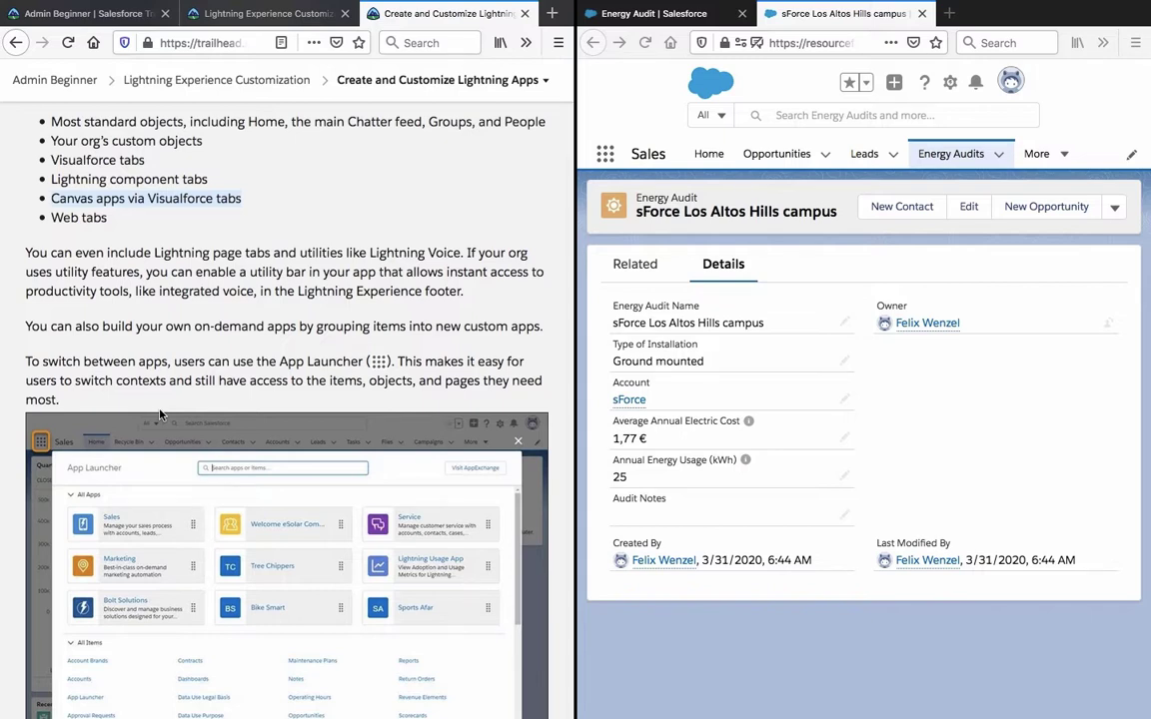
pyautogui.moveTo(144, 246); pyautogui.dragTo(160, 270)
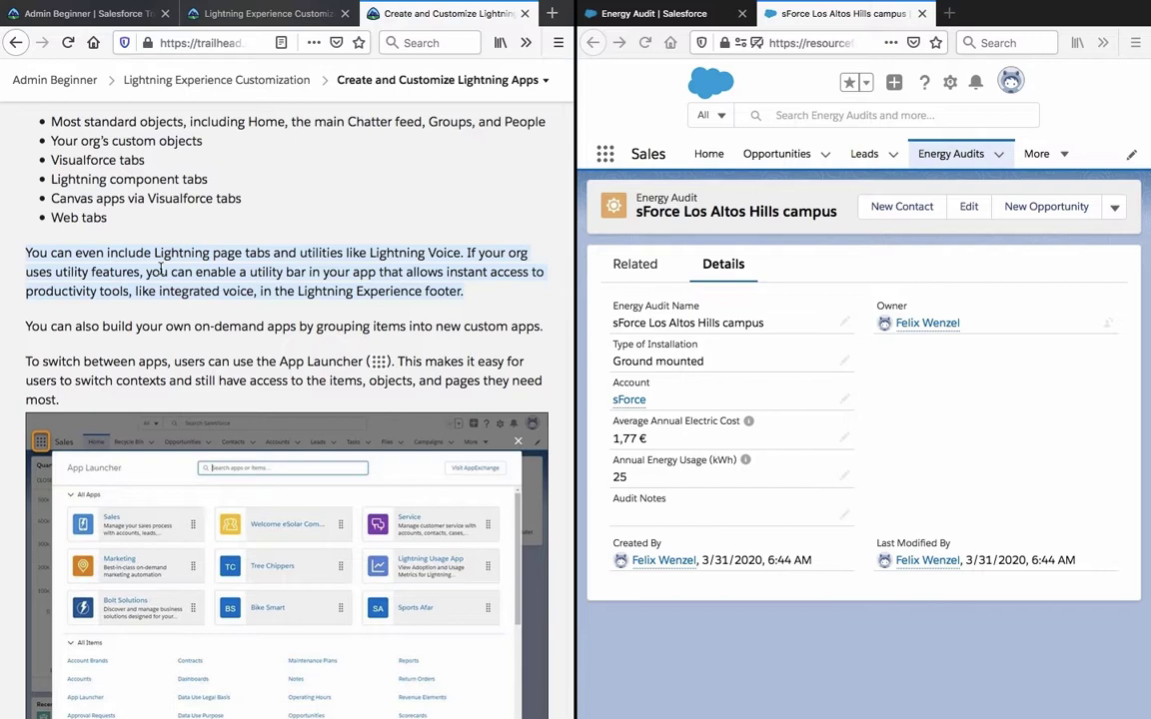
pyautogui.scroll(-1, 160, 270)
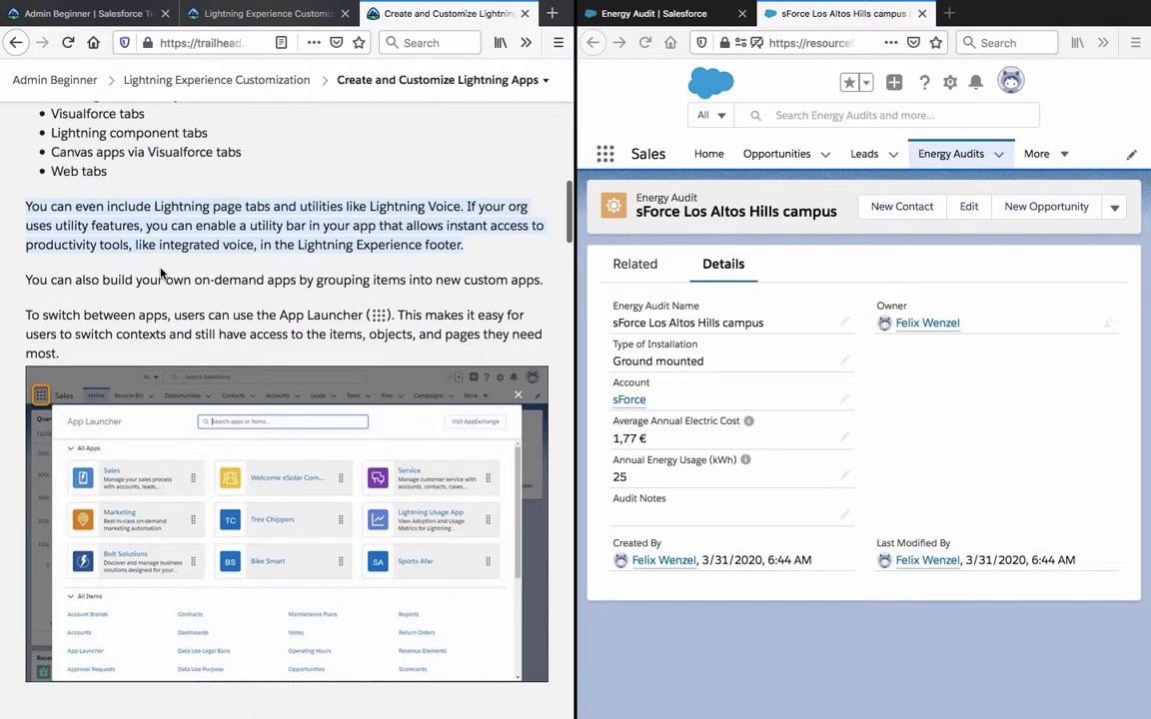
pyautogui.scroll(-1, 160, 271)
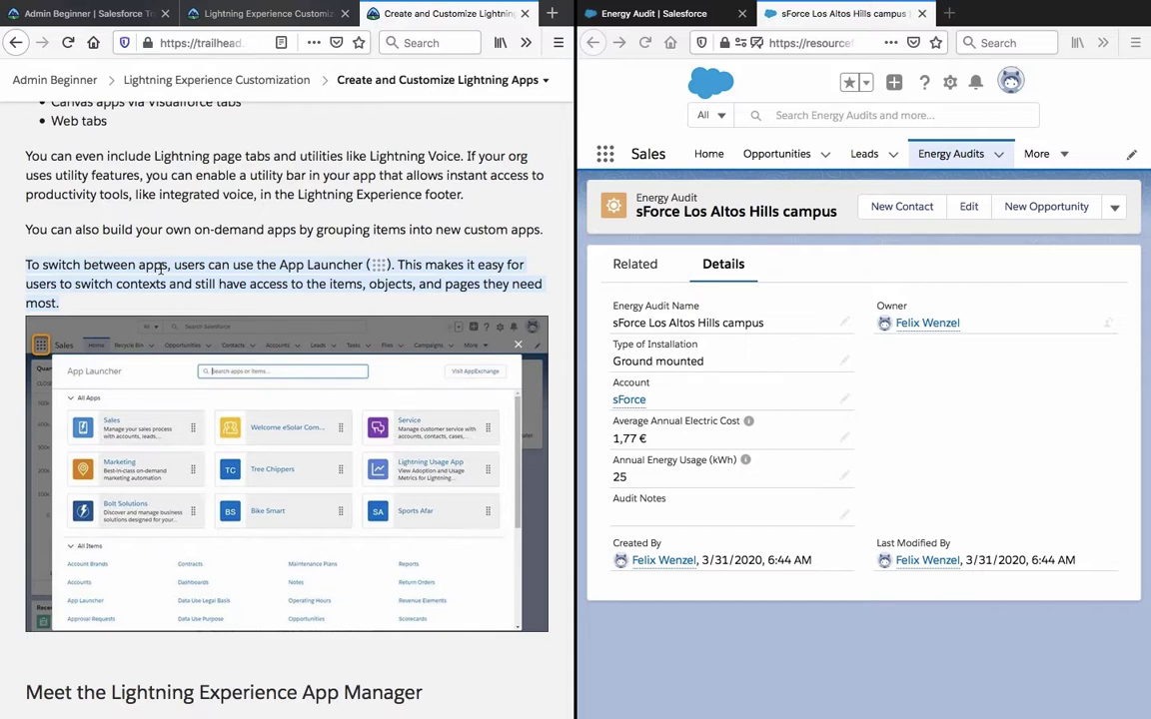
pyautogui.click(160, 268)
# Read the section introducing the Lightning Experience App Manager, including its illustration and the list of uses.
pyautogui.scroll(-5, 160, 269)
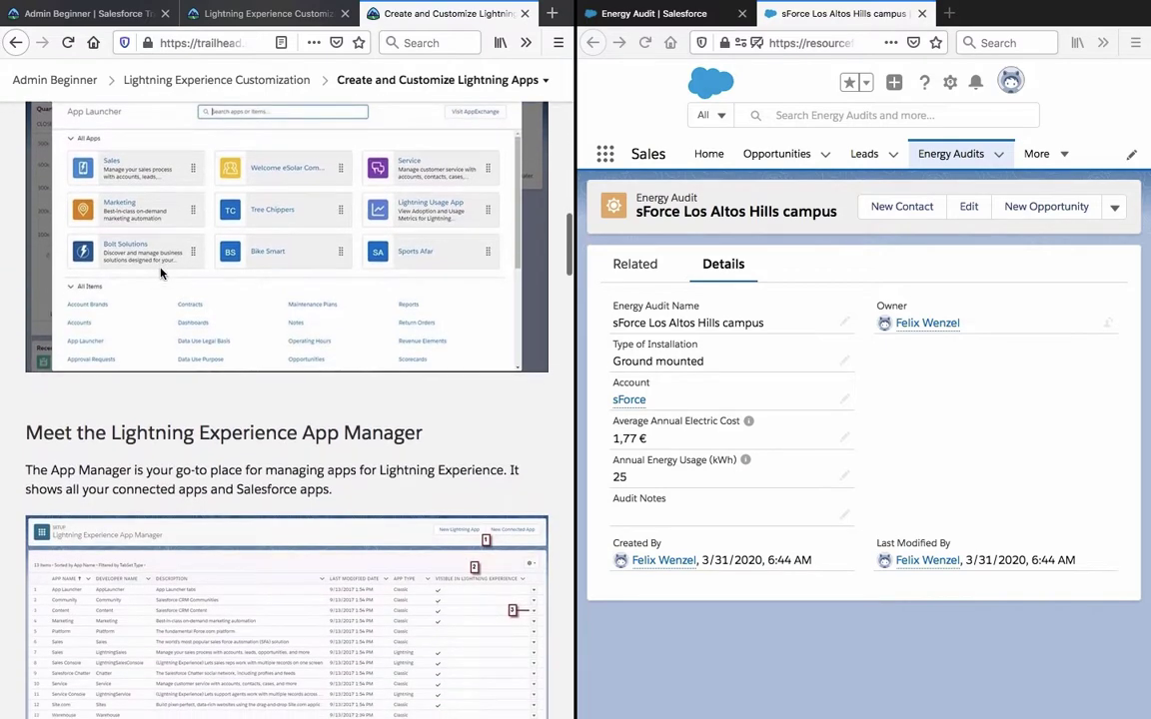
pyautogui.scroll(-1, 160, 273)
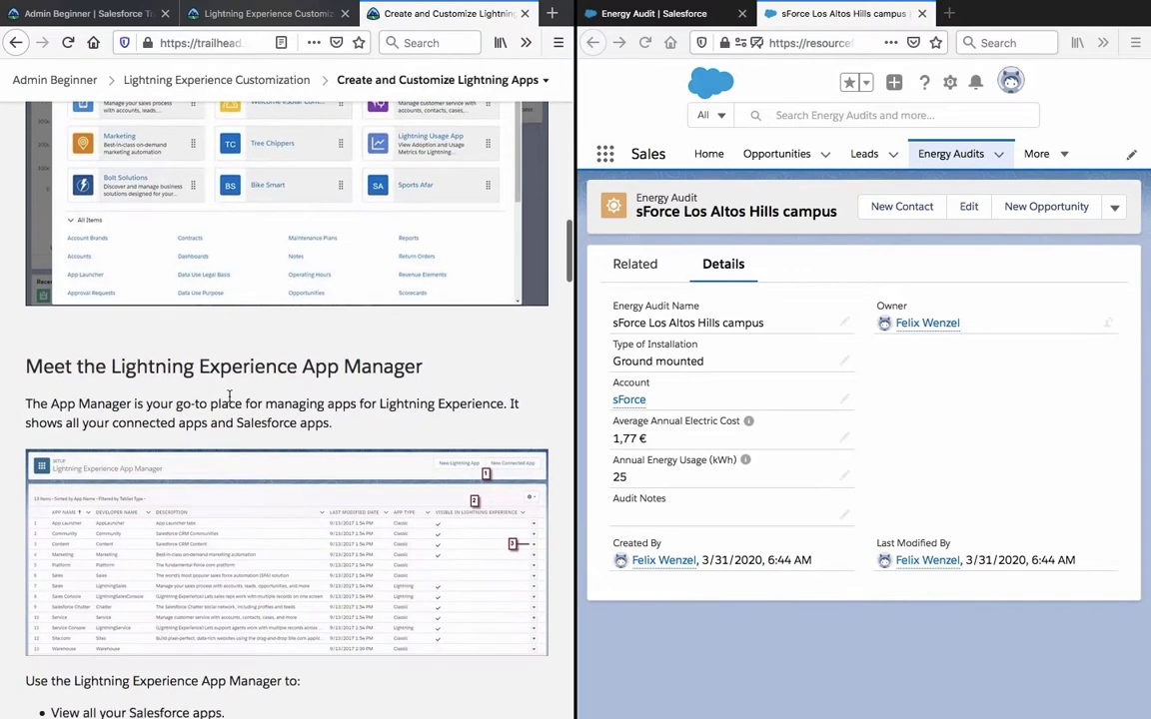
pyautogui.tripleClick(215, 367)
pyautogui.scroll(-1, 213, 370)
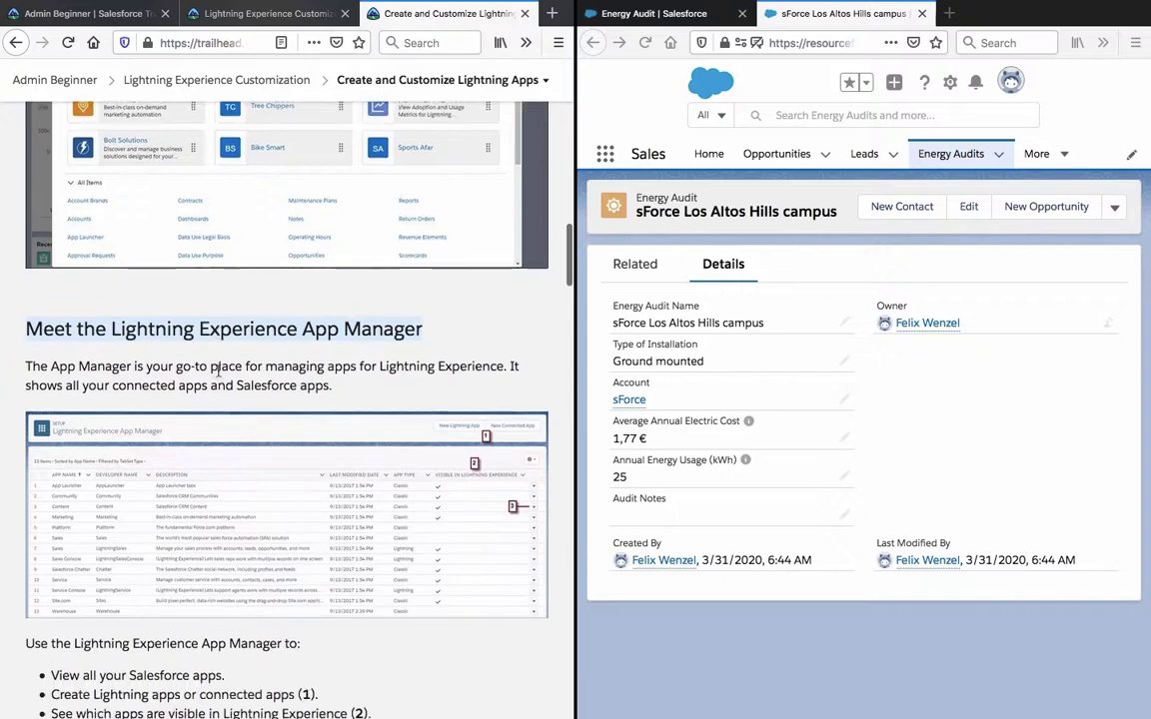
pyautogui.scroll(-1, 213, 369)
pyautogui.click(202, 338)
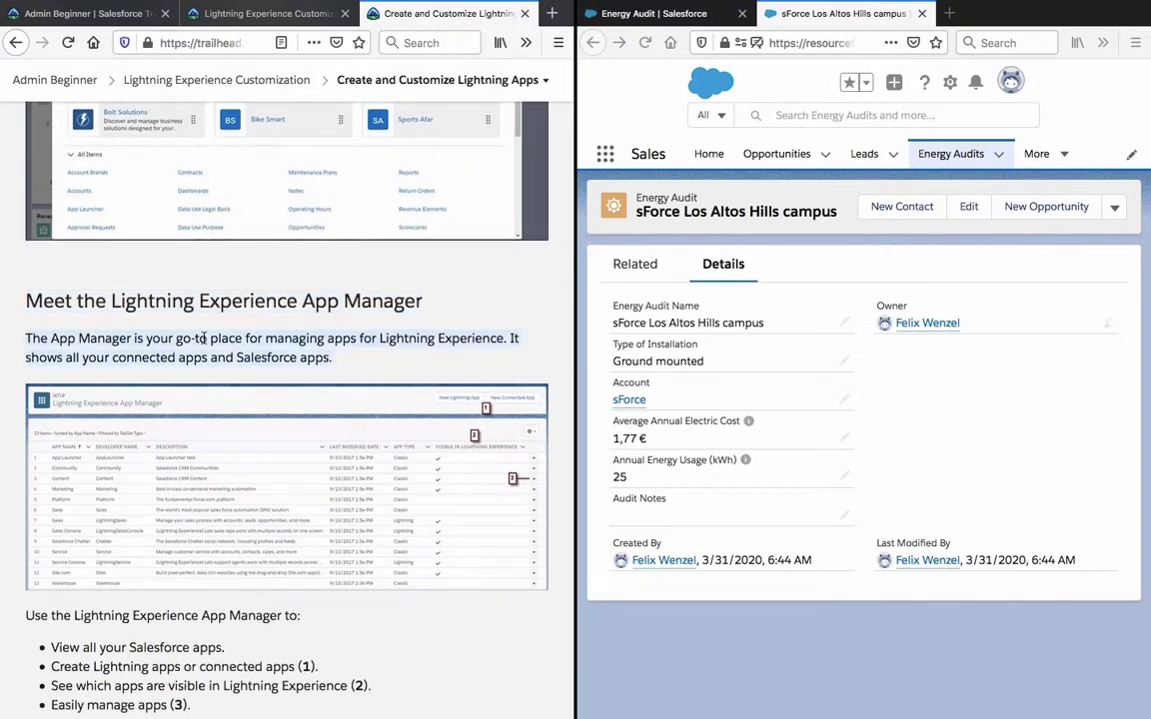
pyautogui.tripleClick(203, 338)
pyautogui.scroll(-1, 203, 341)
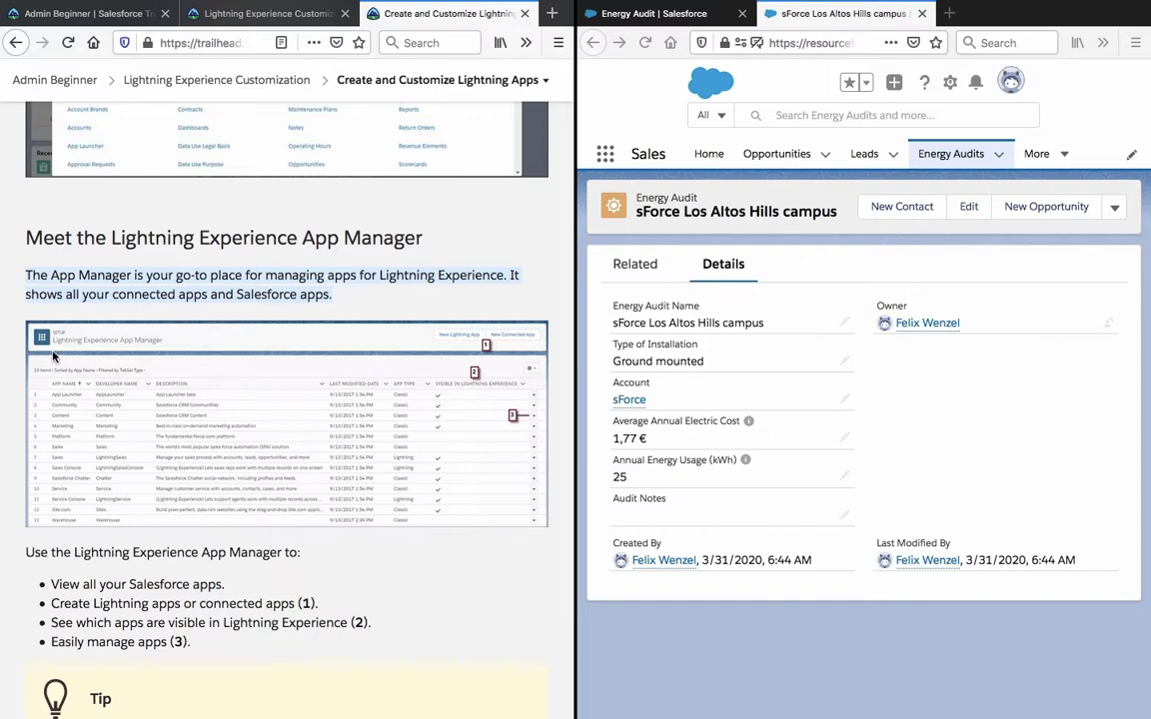
pyautogui.click(2, 377)
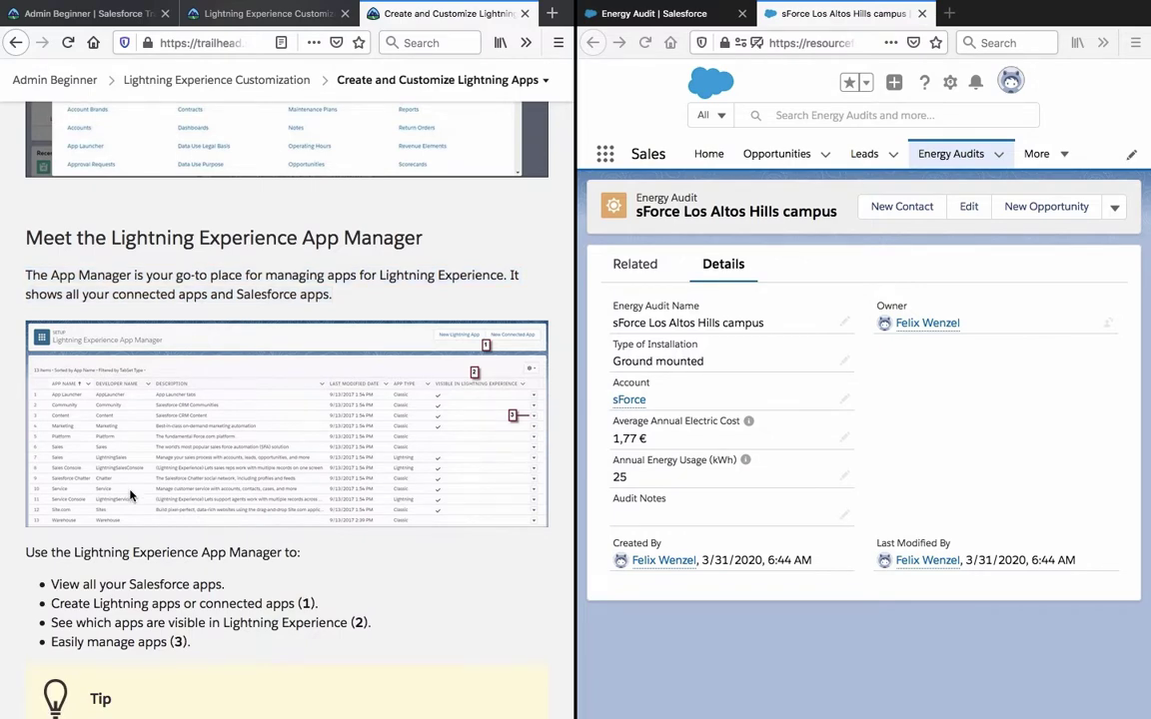
pyautogui.scroll(-2, 130, 496)
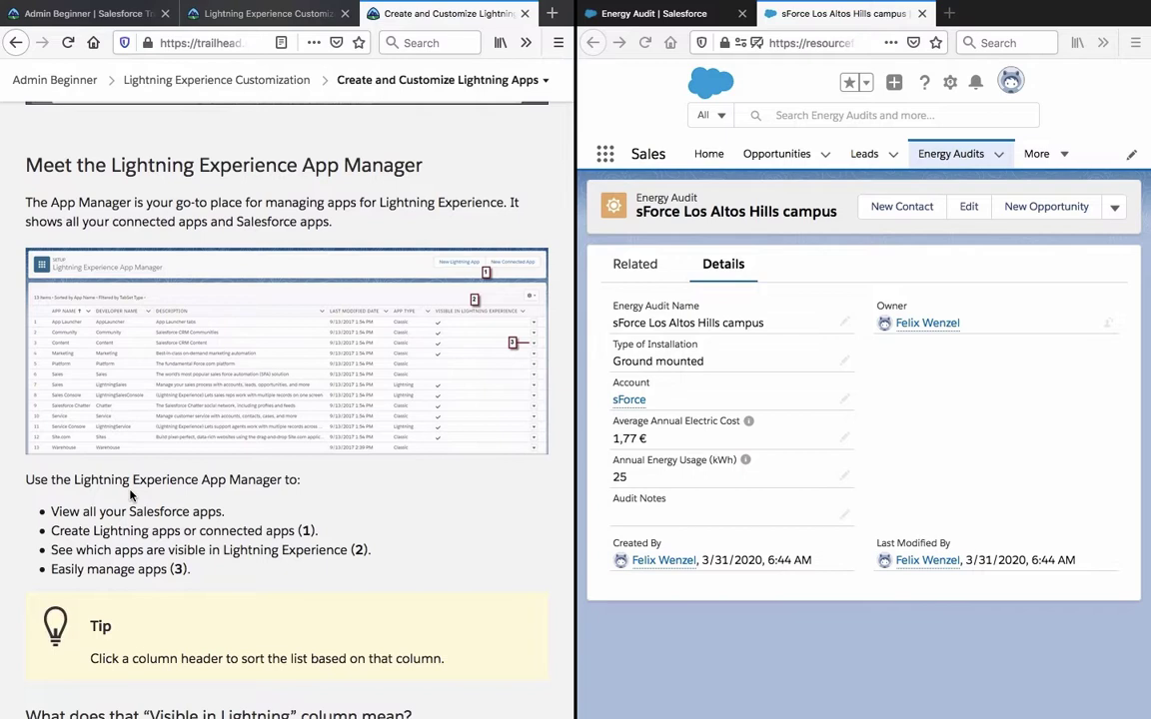
# Read the listed uses of the Lightning Experience App Manager against its illustration, highlighting app creation and Lightning Experience visibility.
pyautogui.tripleClick(145, 537)
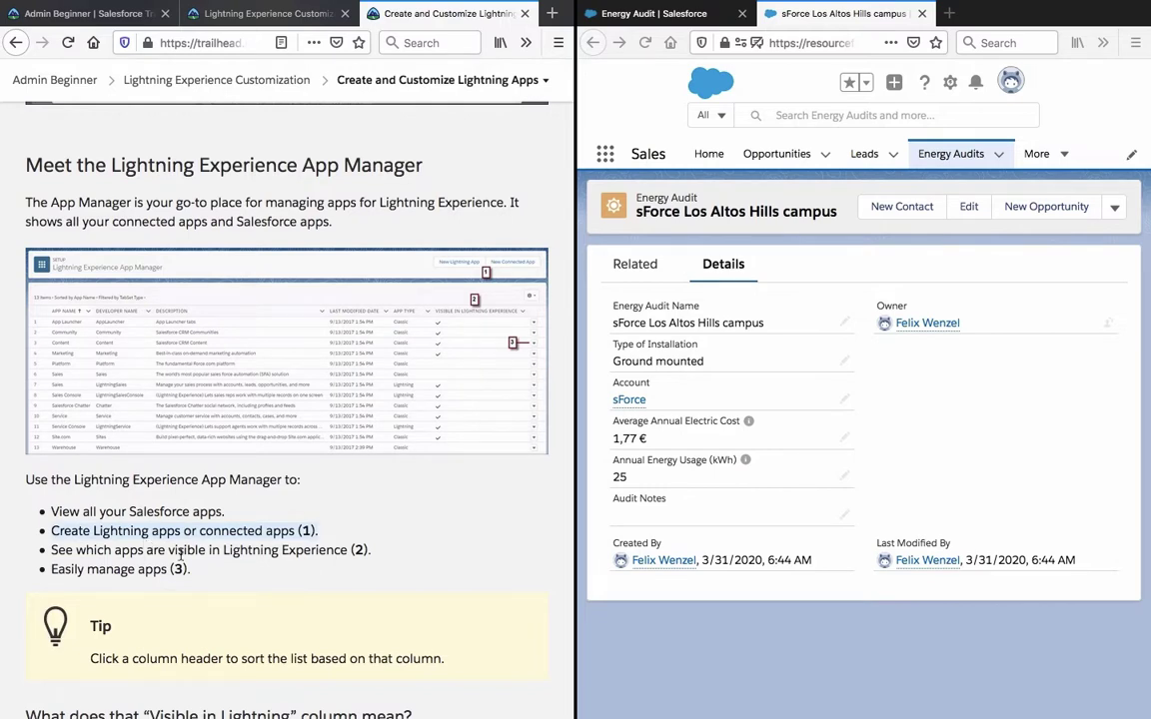
pyautogui.tripleClick(181, 552)
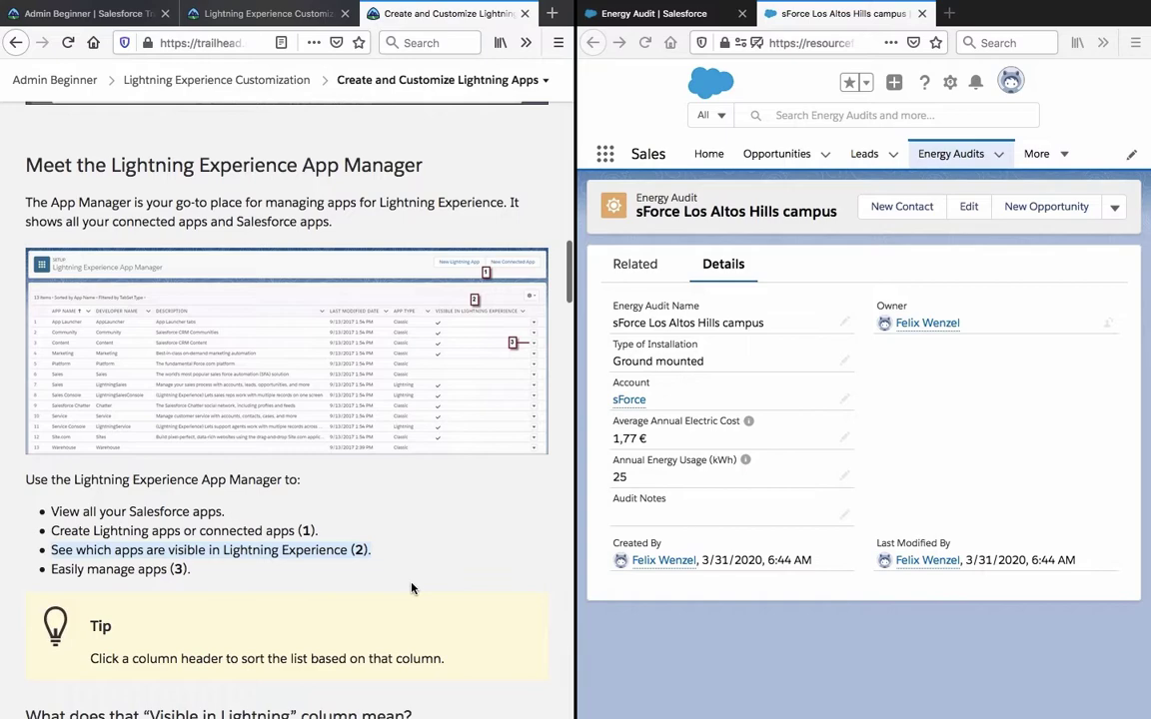
pyautogui.scroll(-3, 411, 588)
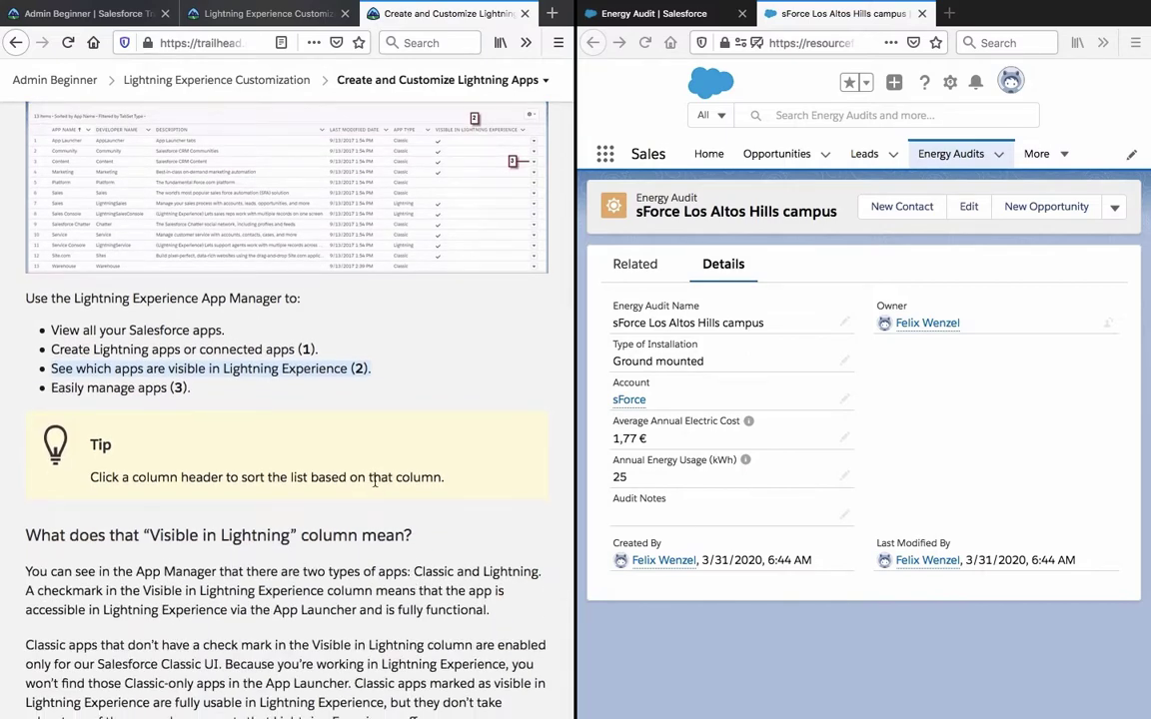
pyautogui.scroll(5, 375, 483)
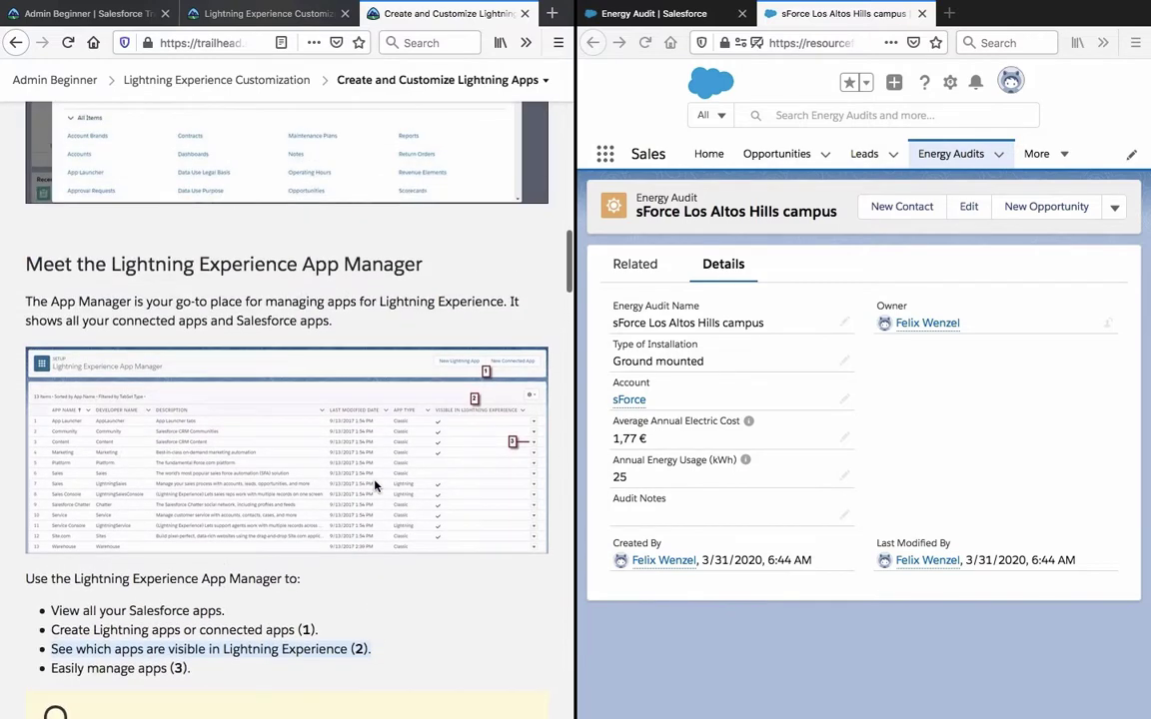
pyautogui.scroll(2, 374, 483)
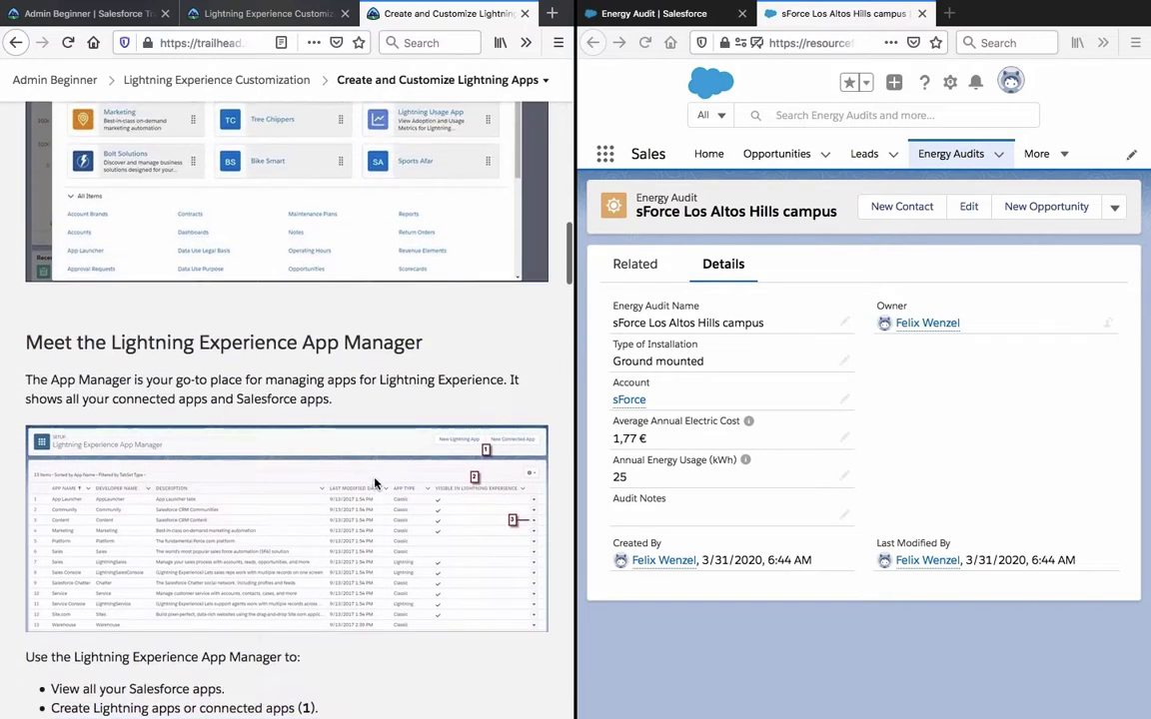
# Search the App Launcher for "app ma" and clear the search.
pyautogui.click(607, 158)
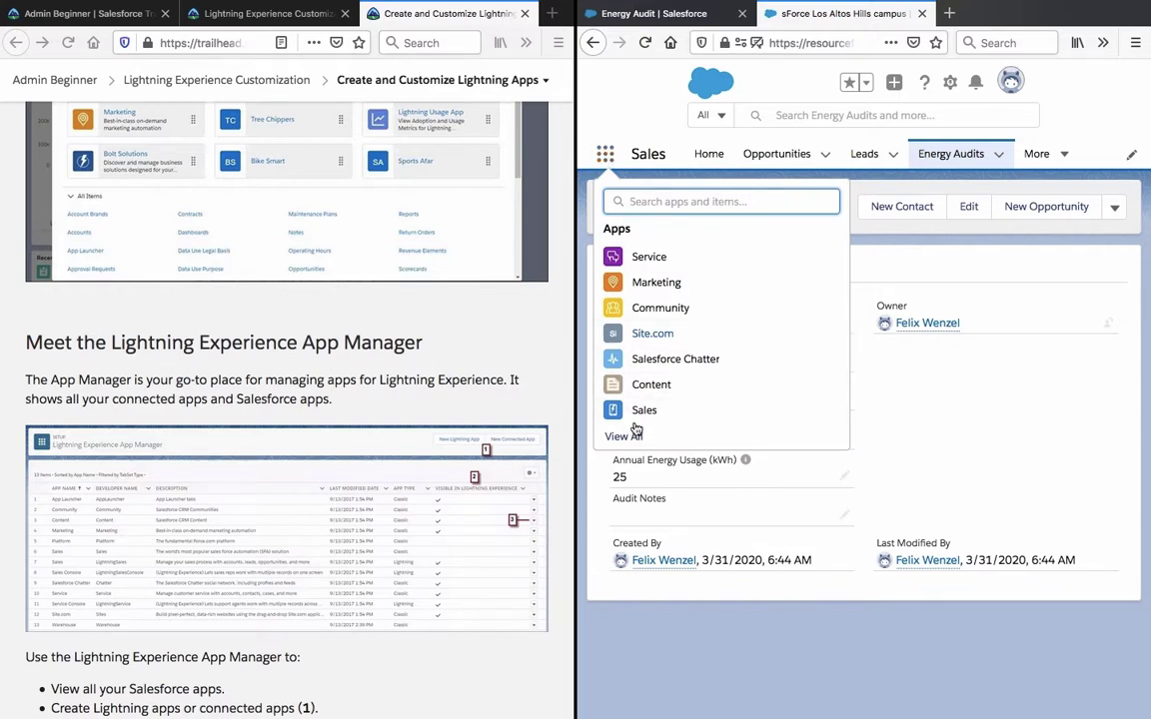
pyautogui.write('app')
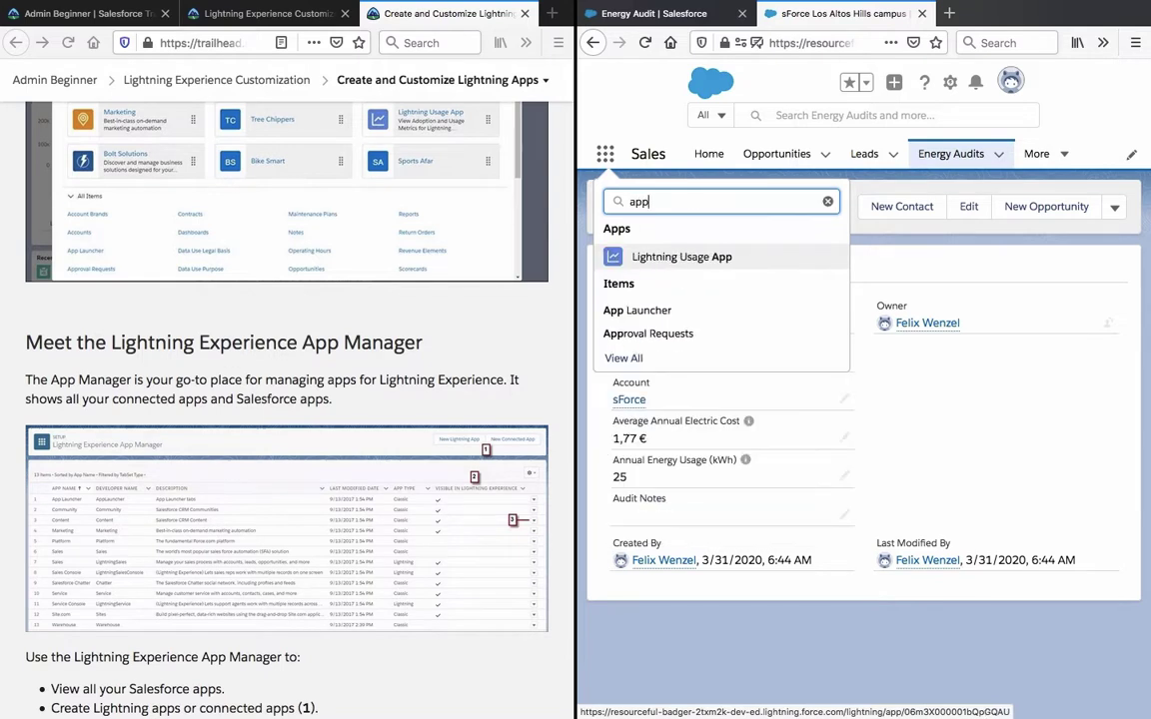
pyautogui.write(' ma')
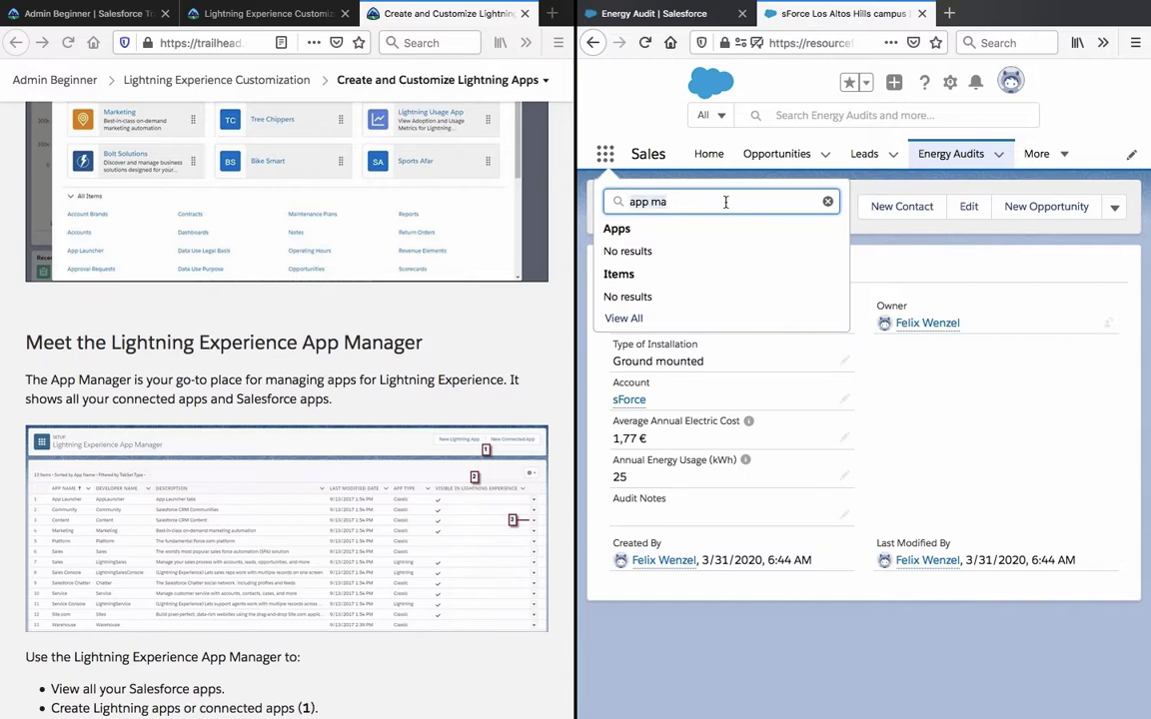
pyautogui.press('BackSpace')
pyautogui.press('BackSpace')
pyautogui.press('BackSpace')
pyautogui.press('BackSpace')
pyautogui.press('BackSpace')
pyautogui.press('BackSpace')
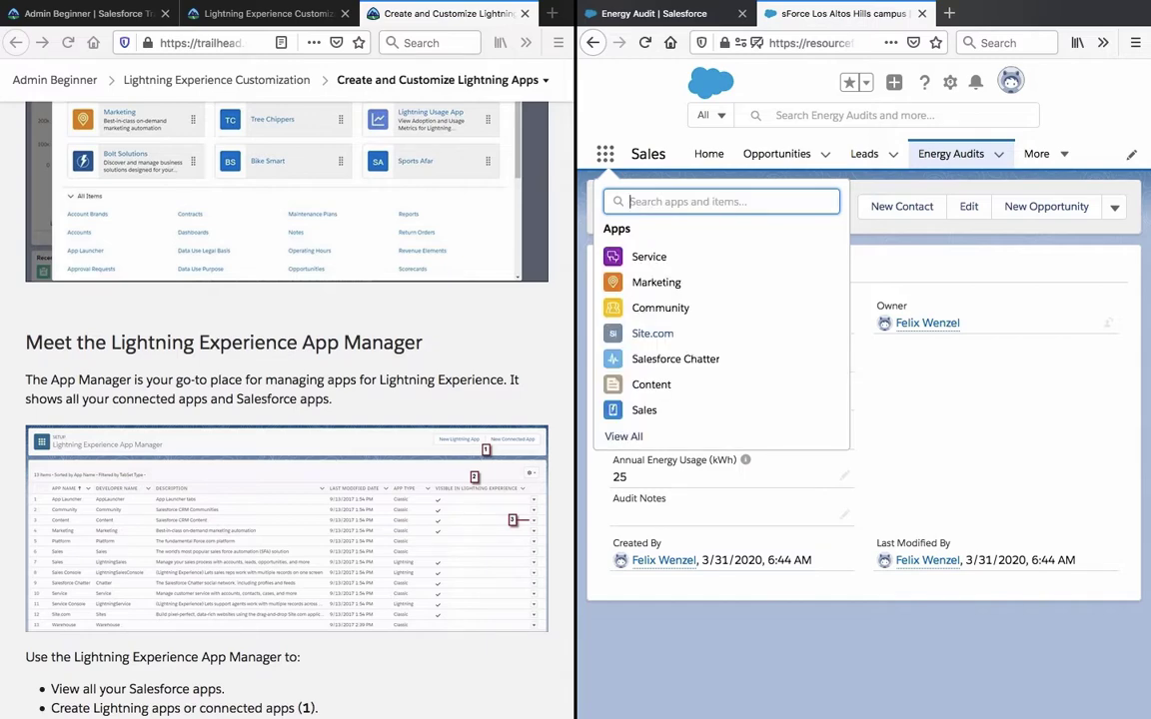
# Browse all apps and items in the full App Launcher, compare them with the Trailhead illustrations, and close it.
pyautogui.click(630, 439)
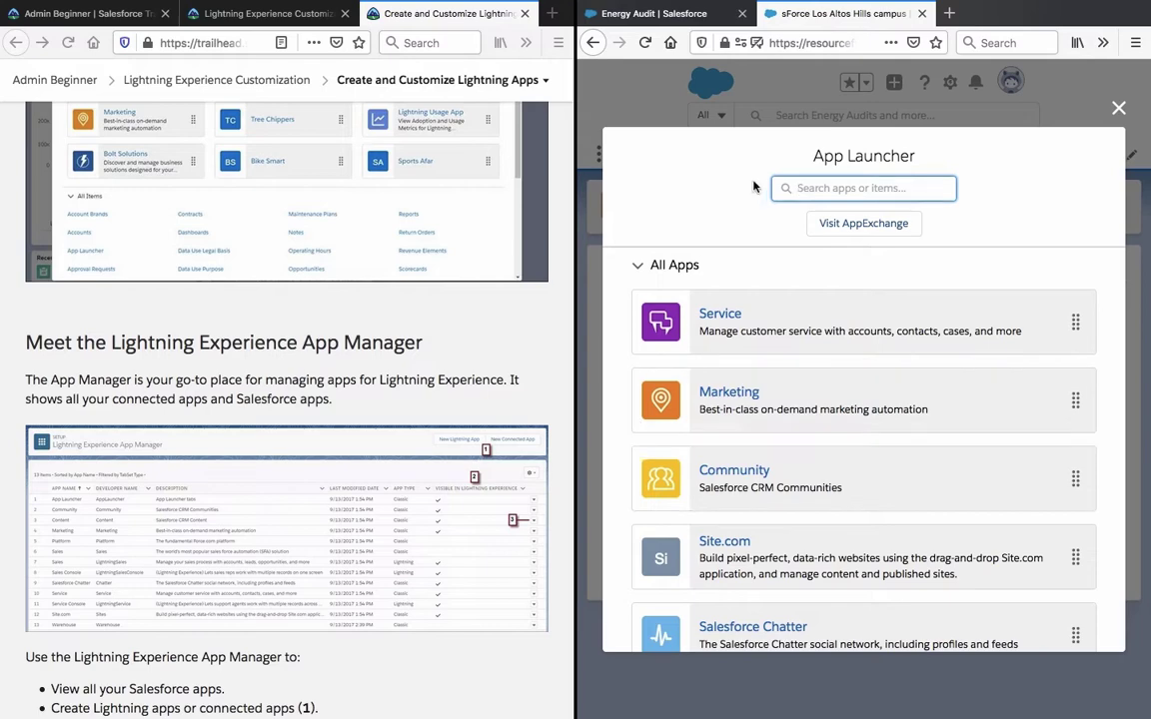
pyautogui.scroll(-15, 765, 330)
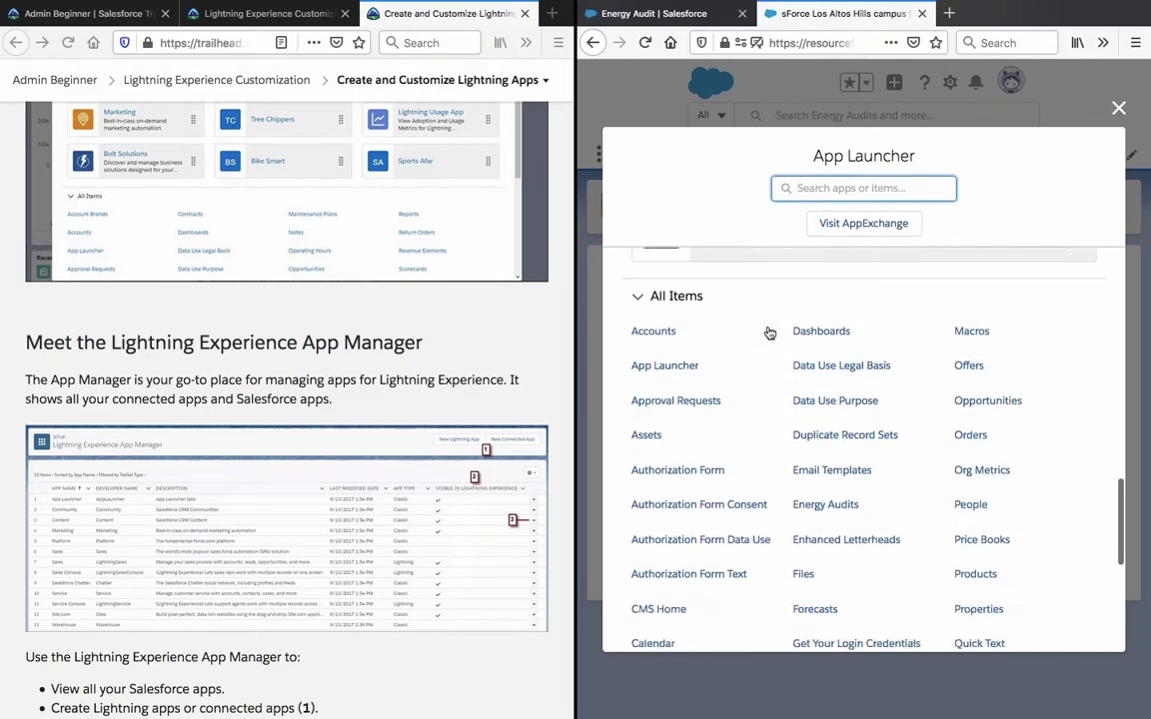
pyautogui.scroll(3, 768, 331)
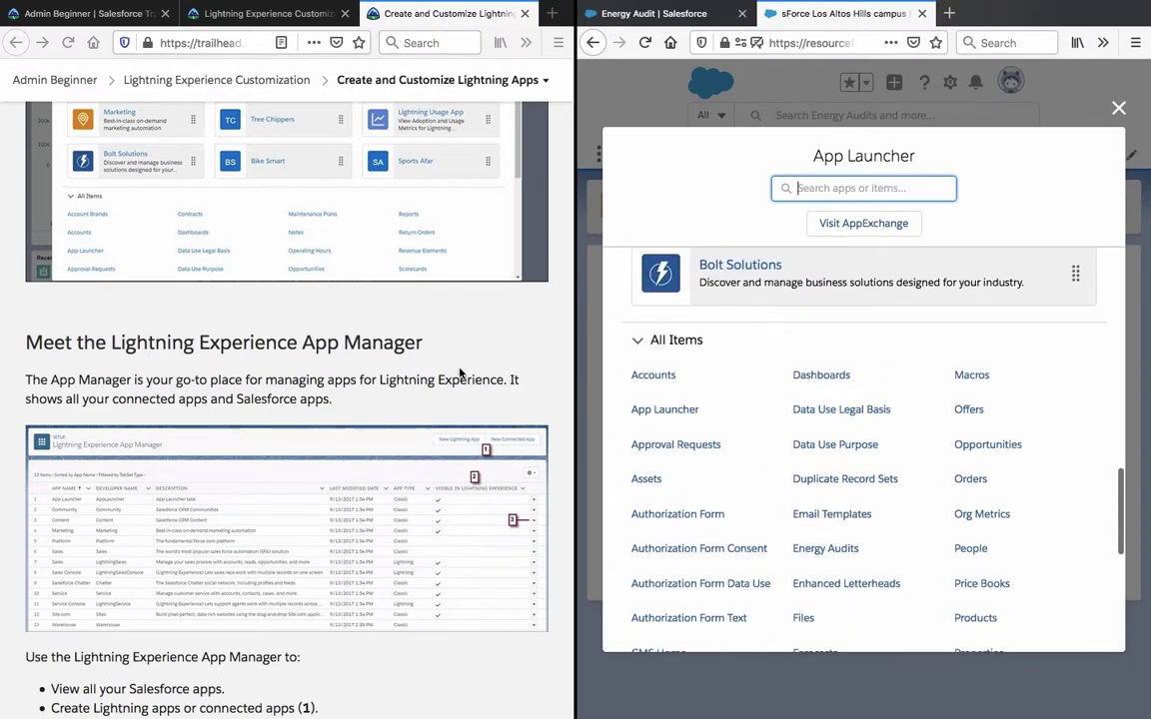
pyautogui.scroll(5, 459, 372)
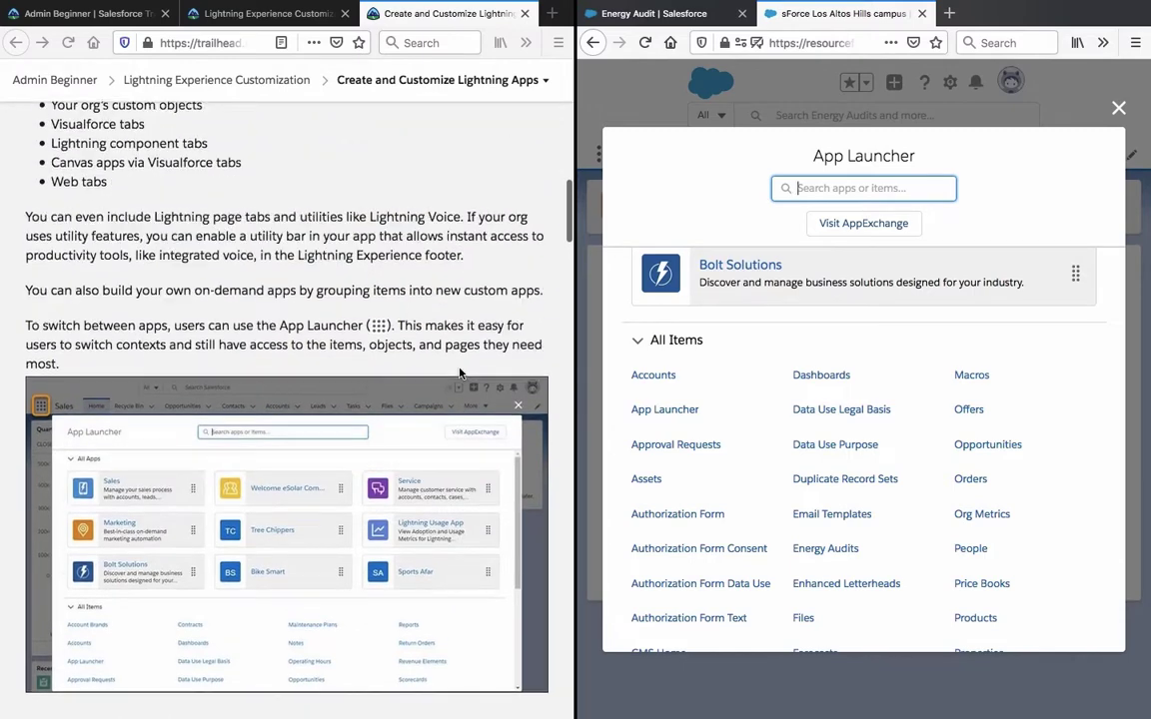
pyautogui.scroll(-5, 460, 373)
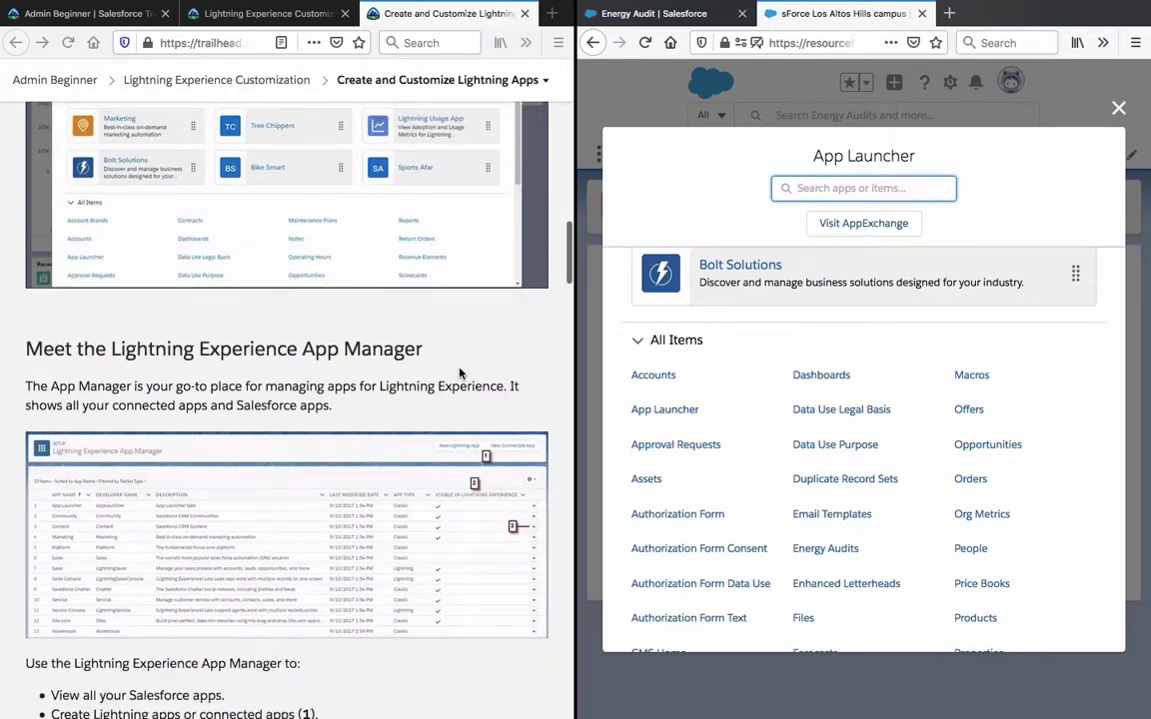
pyautogui.scroll(-1, 459, 372)
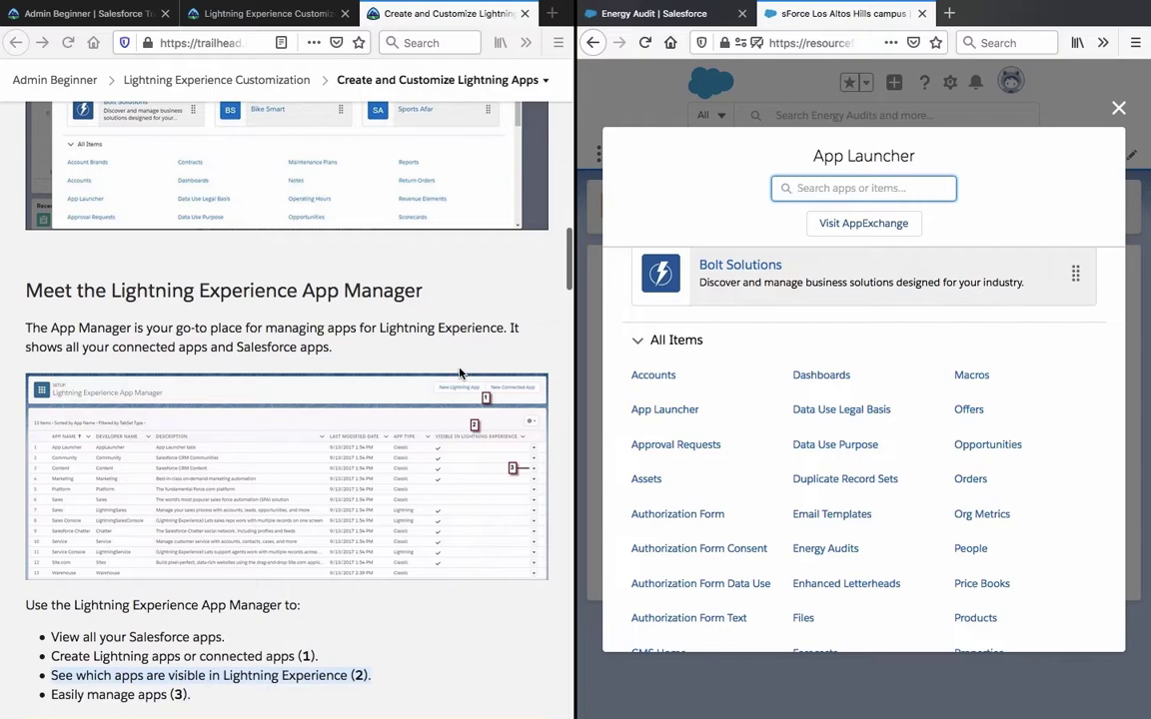
pyautogui.click(1118, 106)
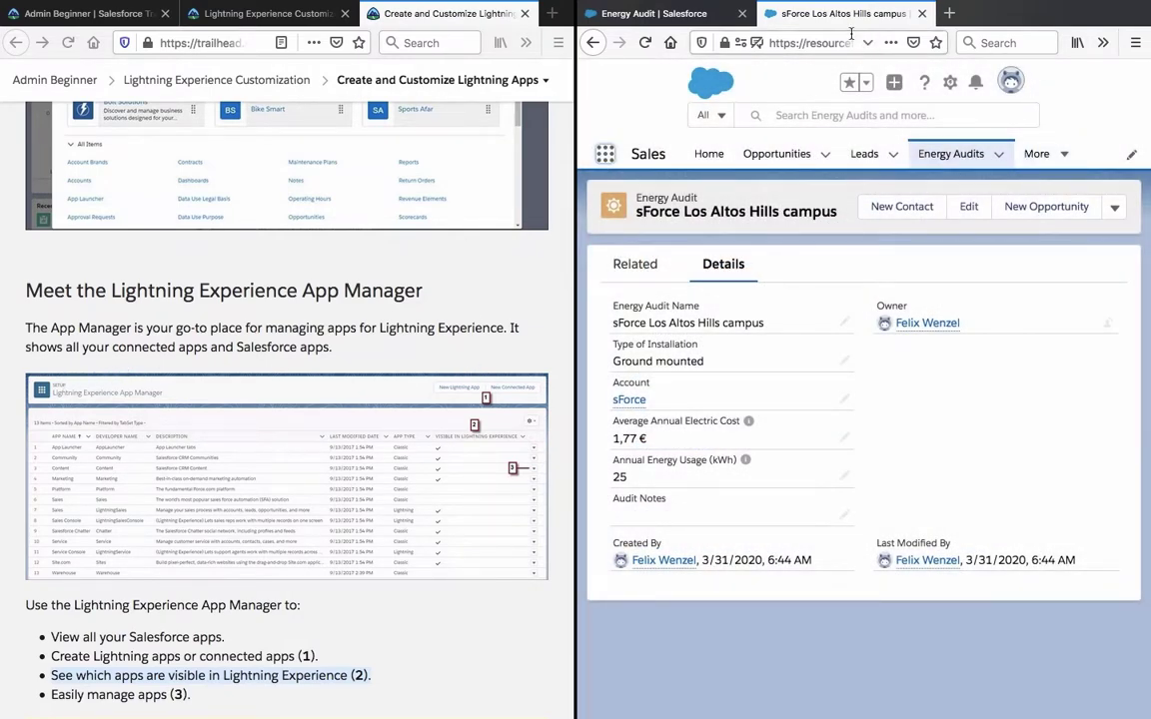
# Open the Setup home page in a new browser tab and switch to it.
pyautogui.hotkey('ctrl', 'pageup')
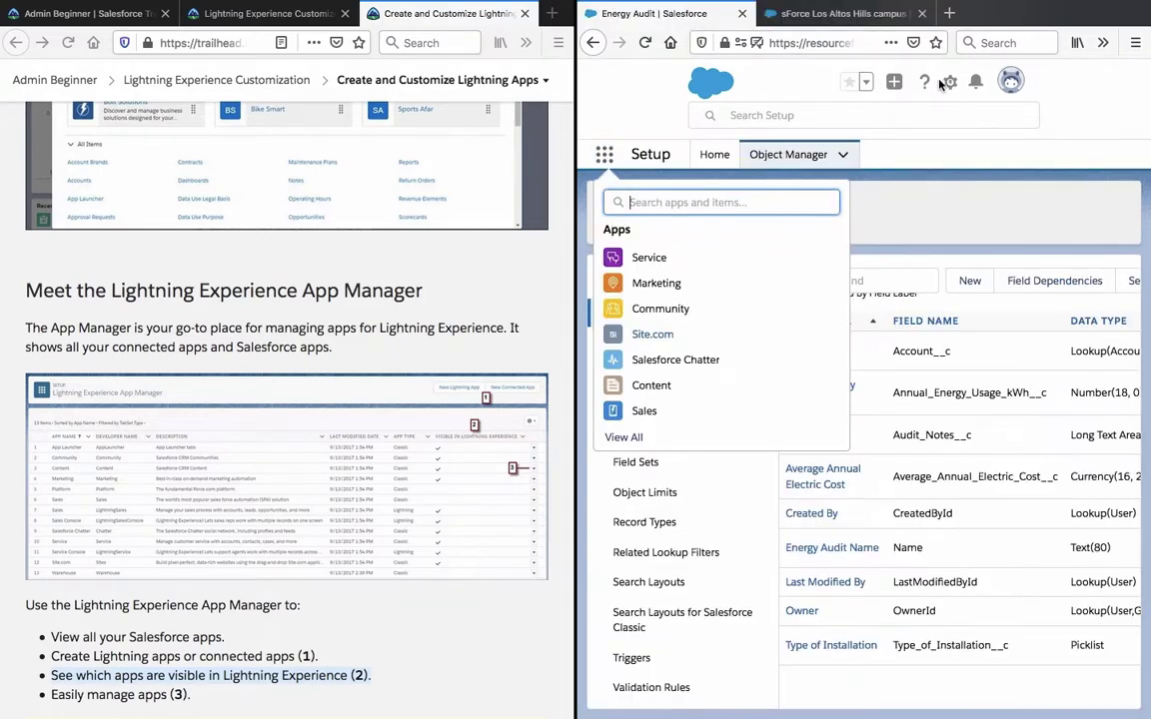
pyautogui.click(947, 83)
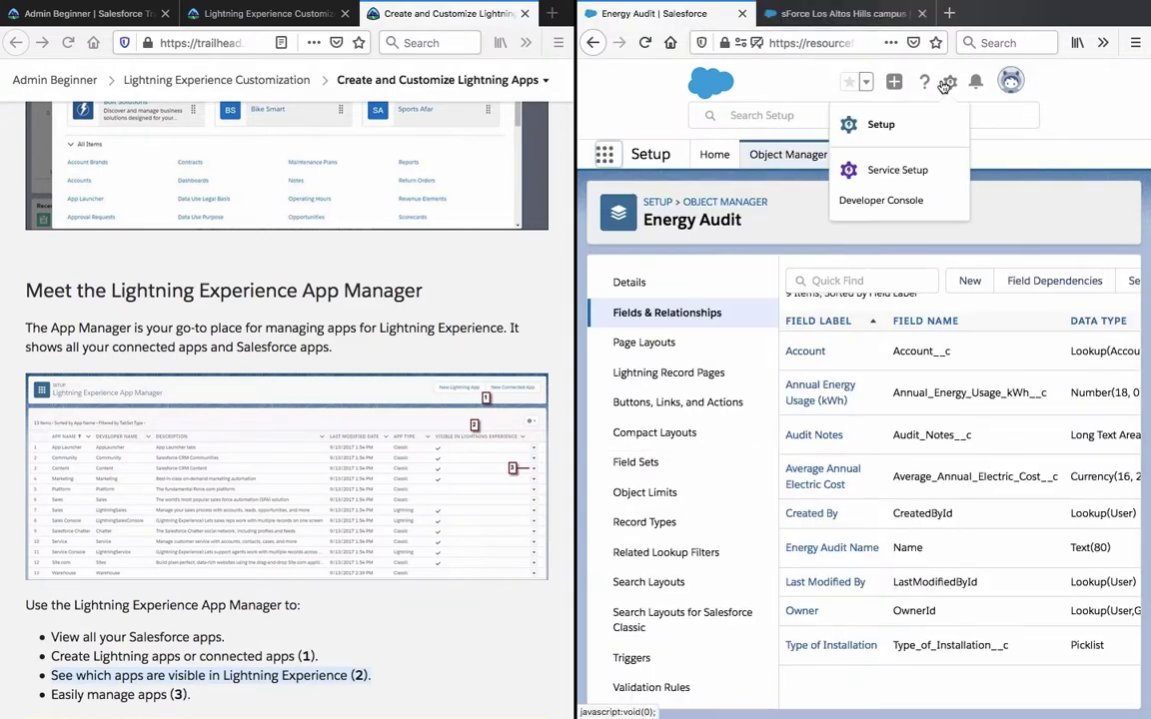
pyautogui.rightClick(879, 123)
pyautogui.click(827, 131)
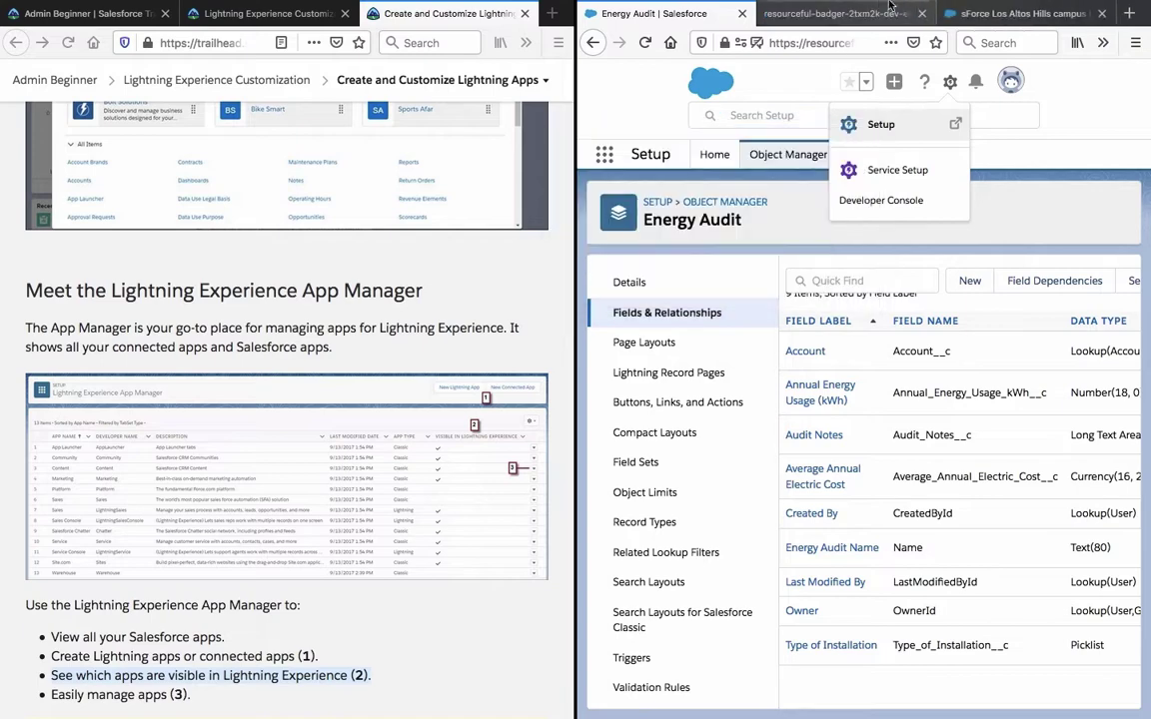
pyautogui.hotkey('ctrl', 'pageup')
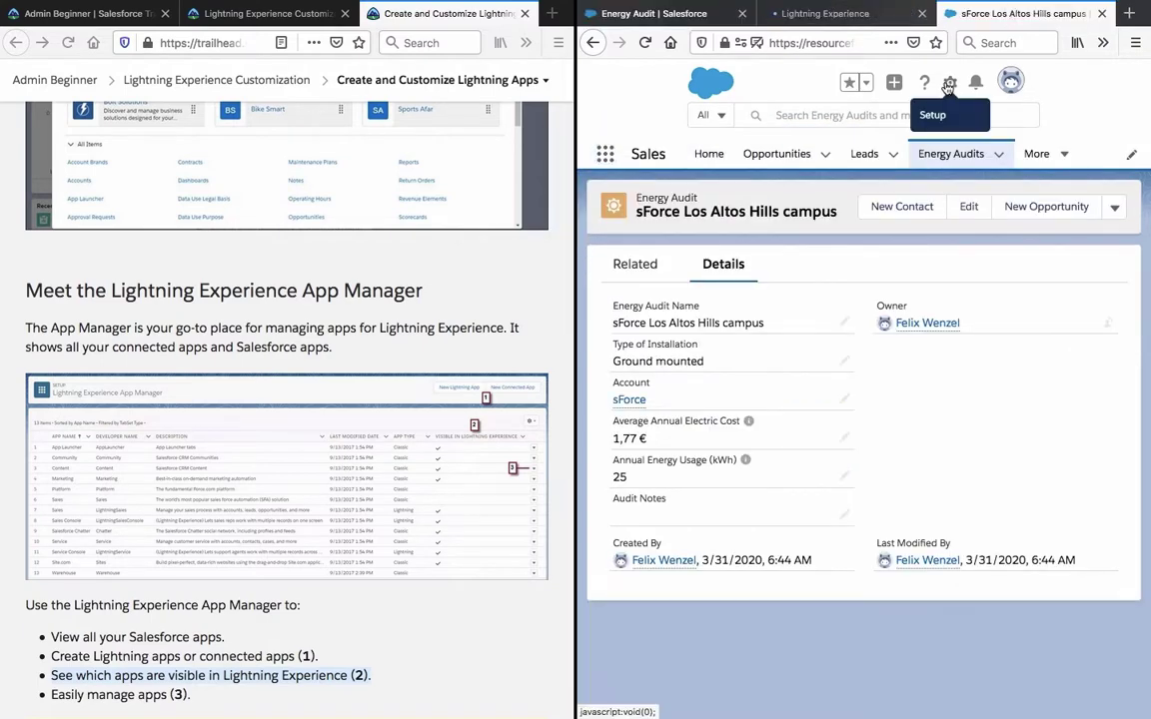
pyautogui.click(948, 84)
pyautogui.moveTo(857, 10)
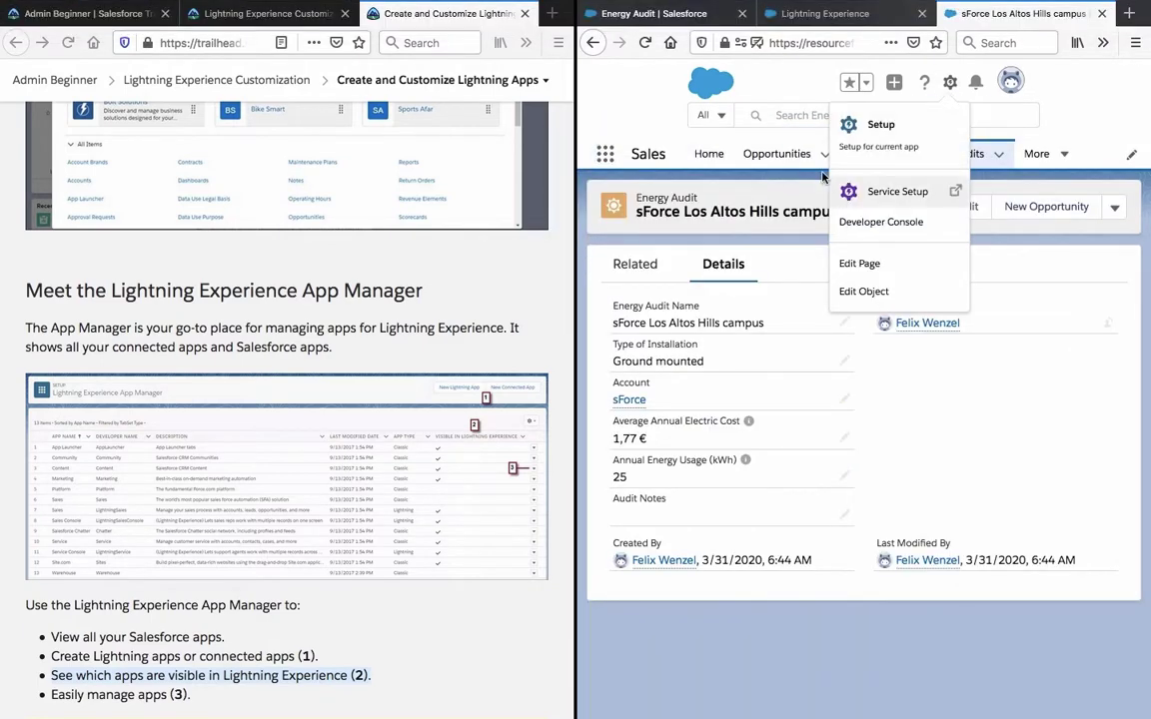
pyautogui.click(833, 8)
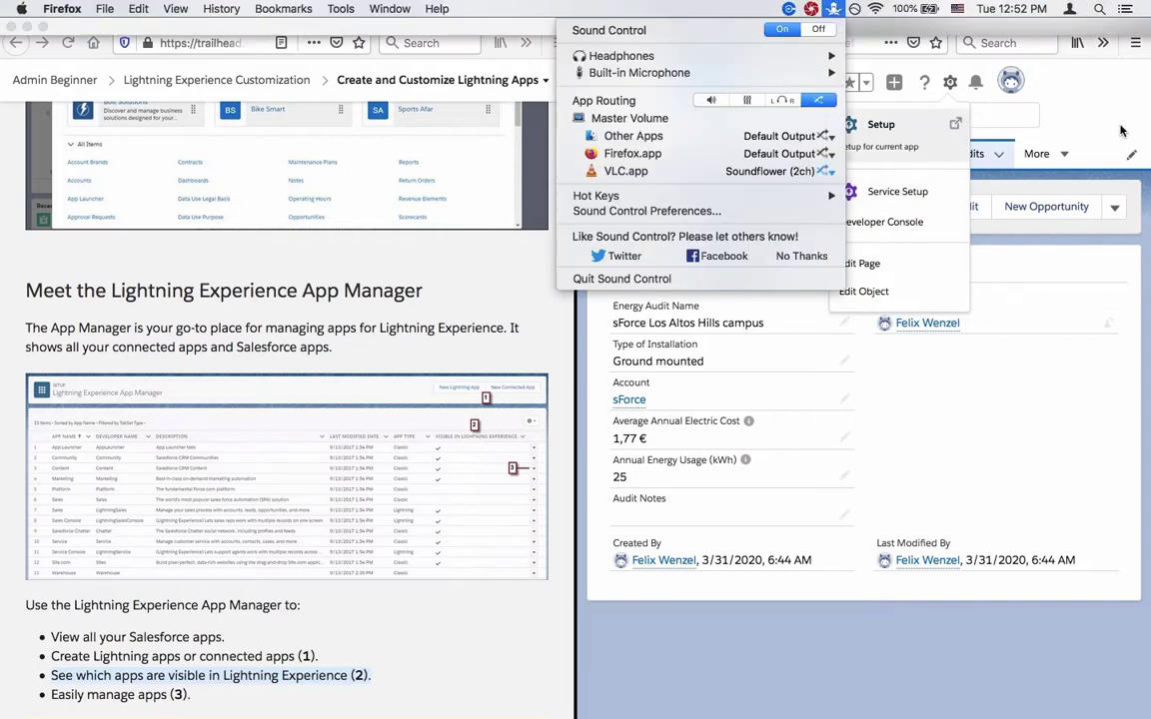
pyautogui.press('Escape')
pyautogui.click(841, 16)
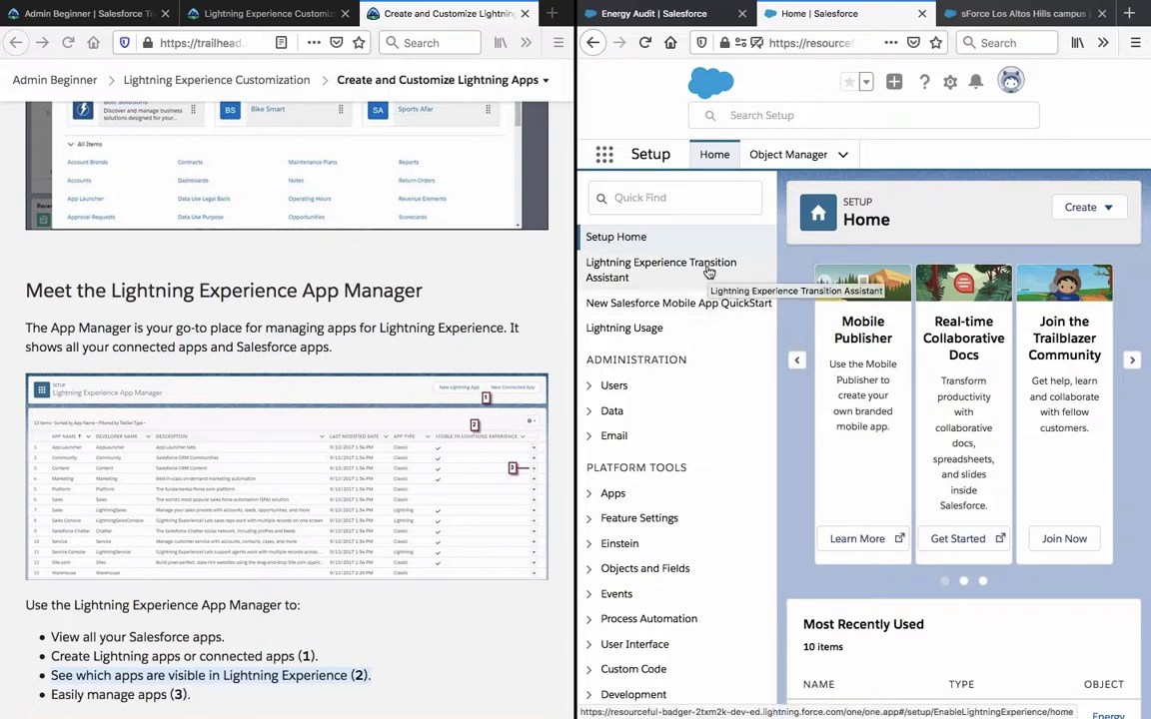
# Search Setup's Quick Find for "lightning" and narrow the search to "lightning ex".
pyautogui.click(705, 194)
pyautogui.write('li')
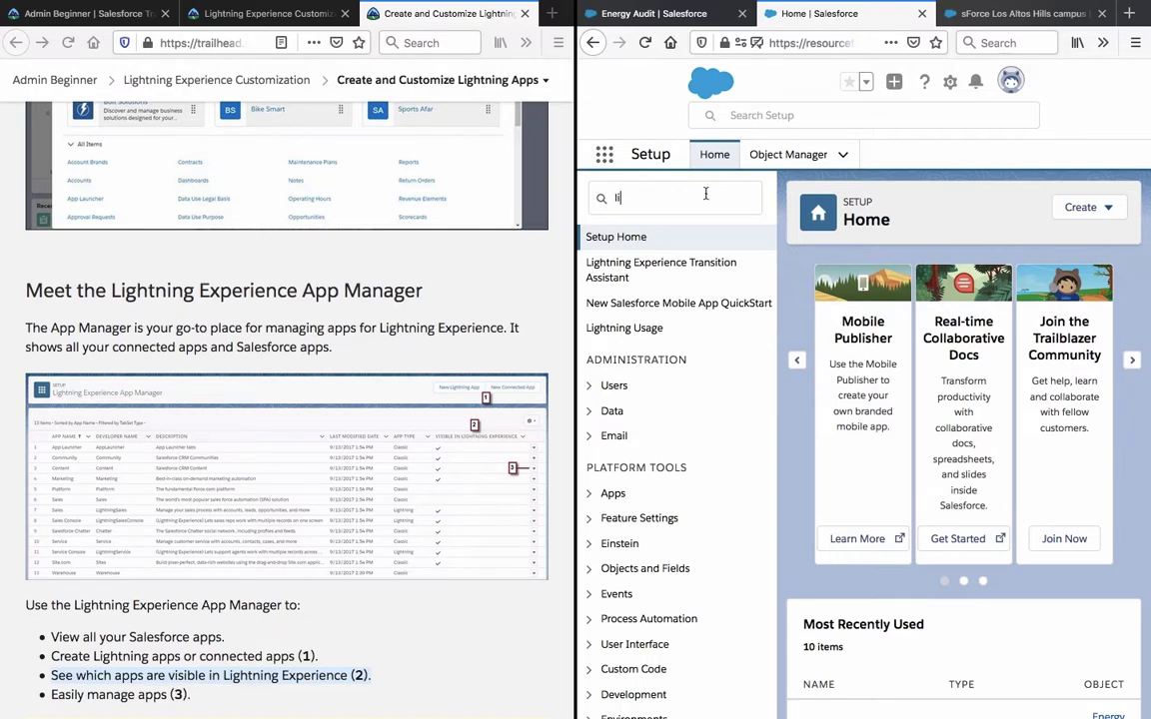
pyautogui.write('ghtning')
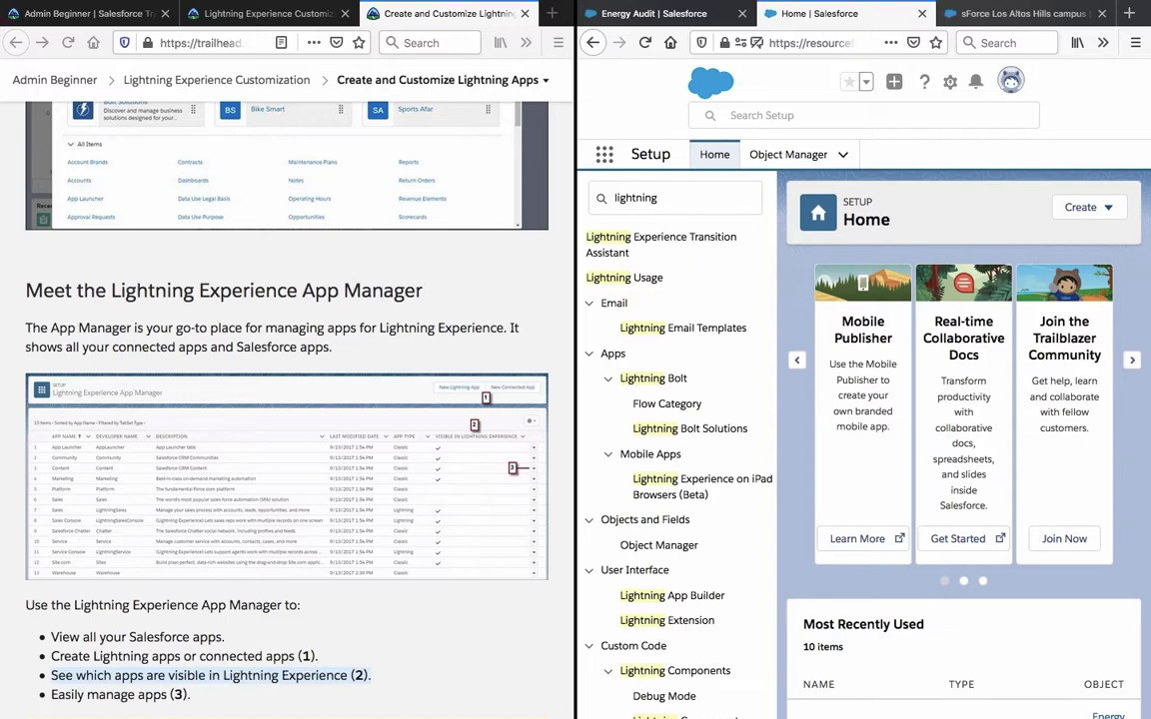
pyautogui.write(' man')
pyautogui.press('BackSpace')
pyautogui.press('BackSpace')
pyautogui.press('BackSpace')
pyautogui.press('BackSpace')
pyautogui.write('ex')
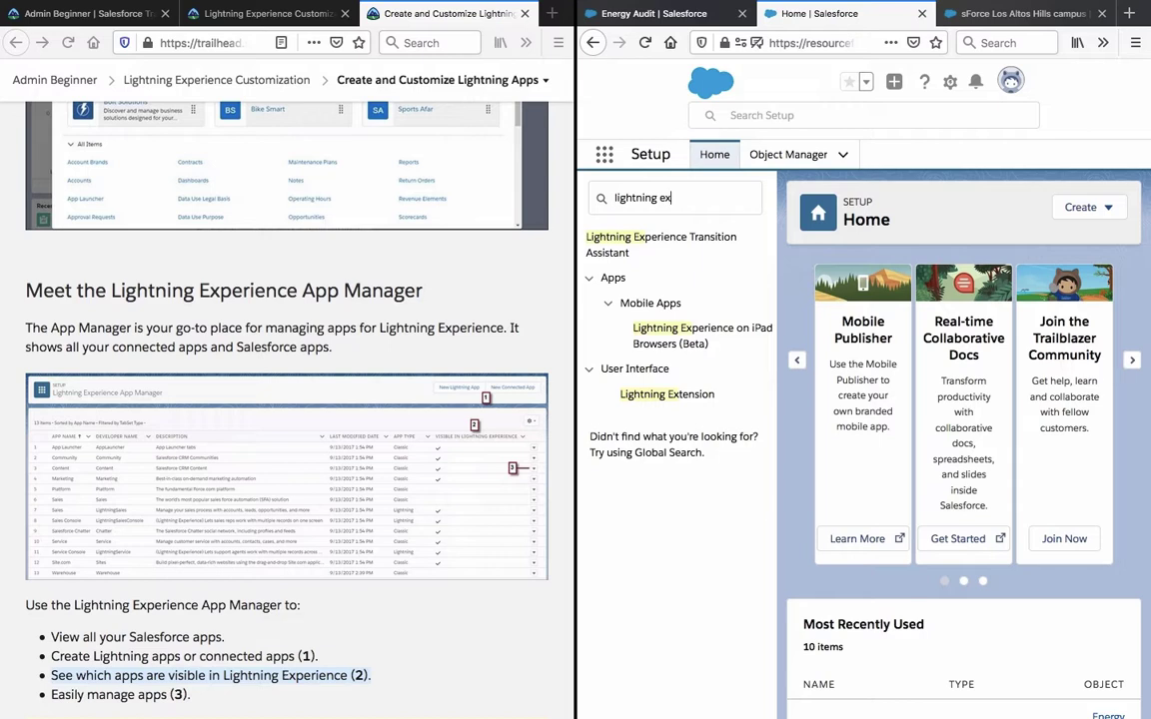
# Clear the Quick Find search and look up the copied term "lightning ex" in the global Setup search.
pyautogui.tripleClick(729, 198)
pyautogui.hotkey('ctrl', 'c')
pyautogui.press('BackSpace')
pyautogui.click(759, 120)
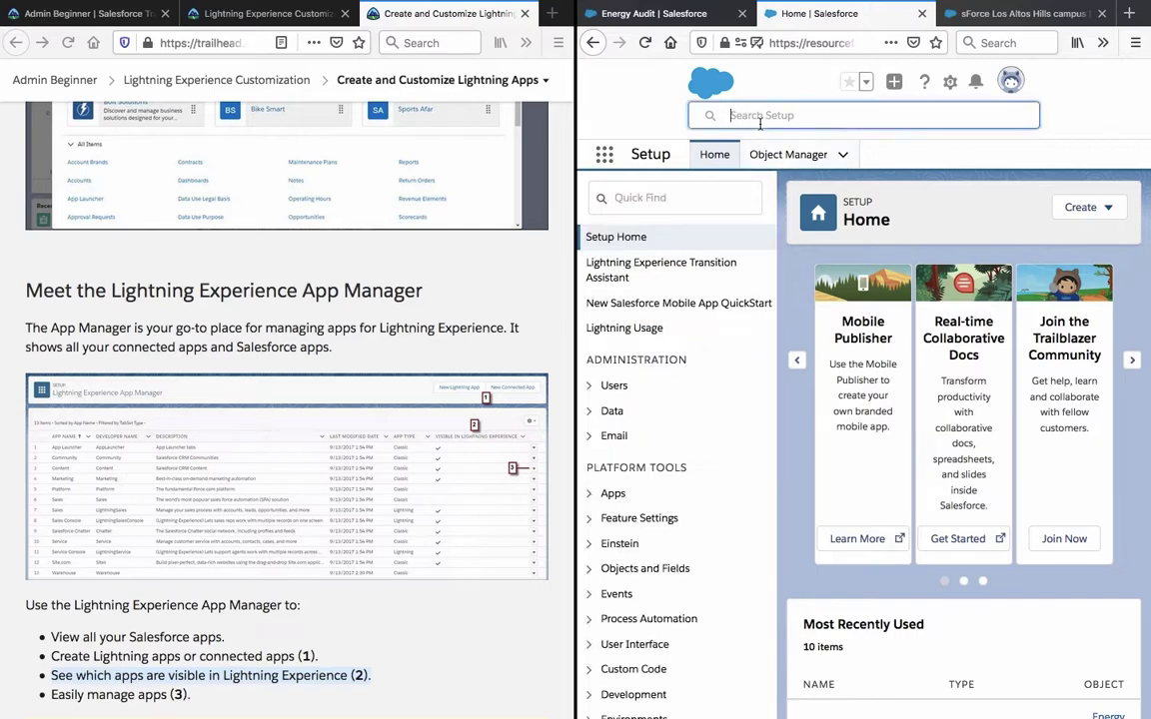
pyautogui.hotkey('ctrl', 'v')
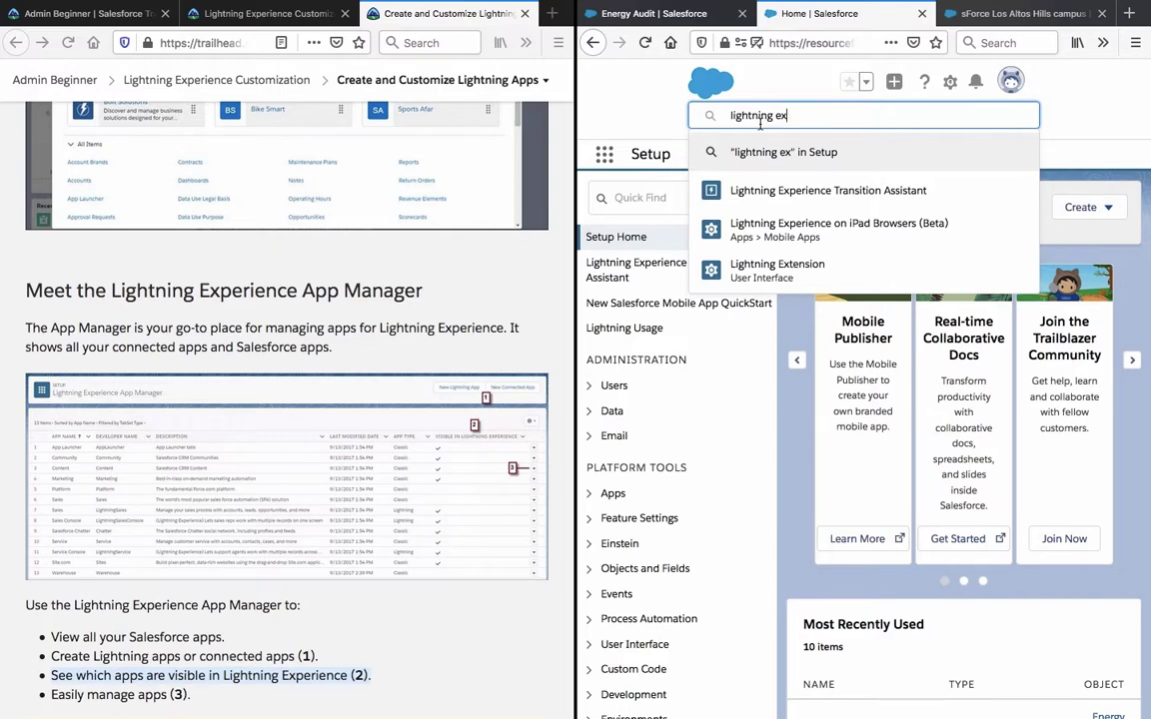
# Read what the "Visible in Lightning" column means against the App Manager illustration, and dismiss the Setup search suggestions.
pyautogui.click(316, 521)
pyautogui.scroll(-5, 315, 521)
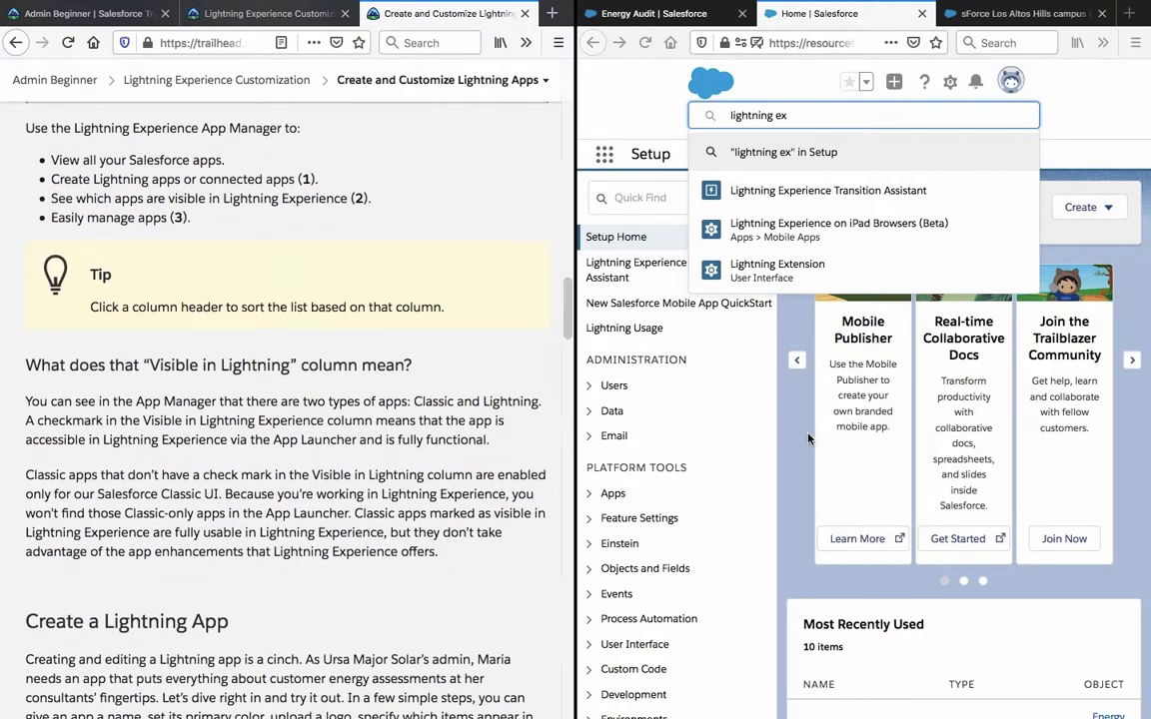
pyautogui.click(727, 388)
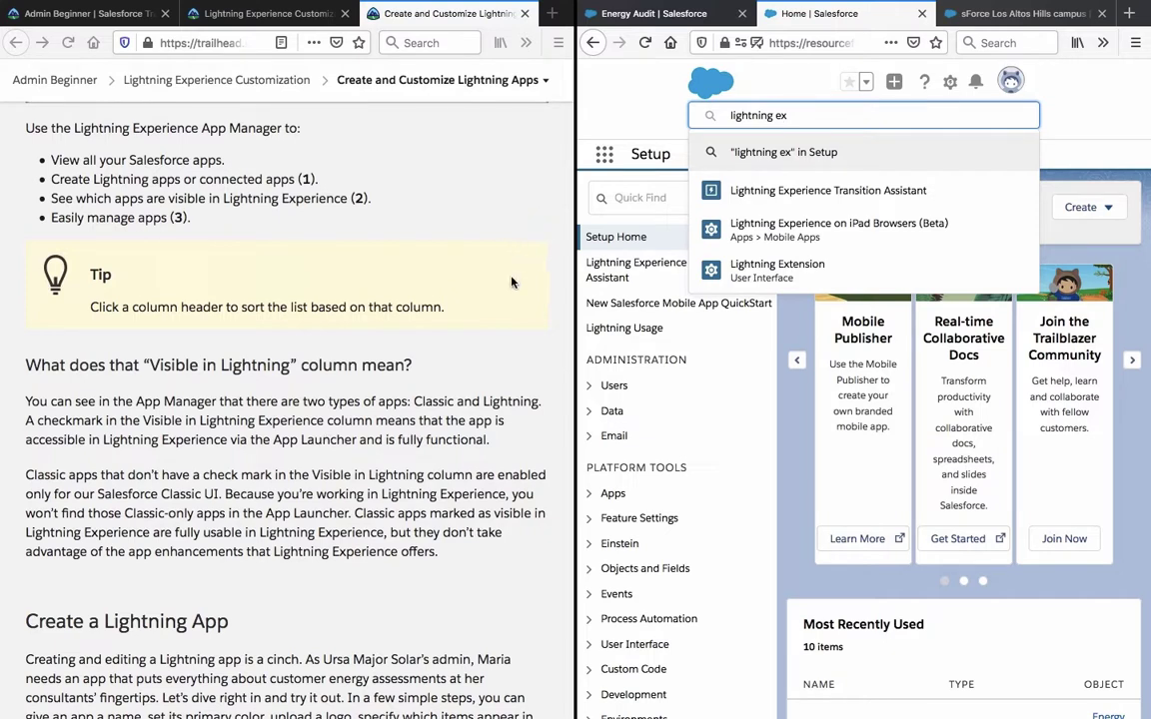
pyautogui.click(799, 432)
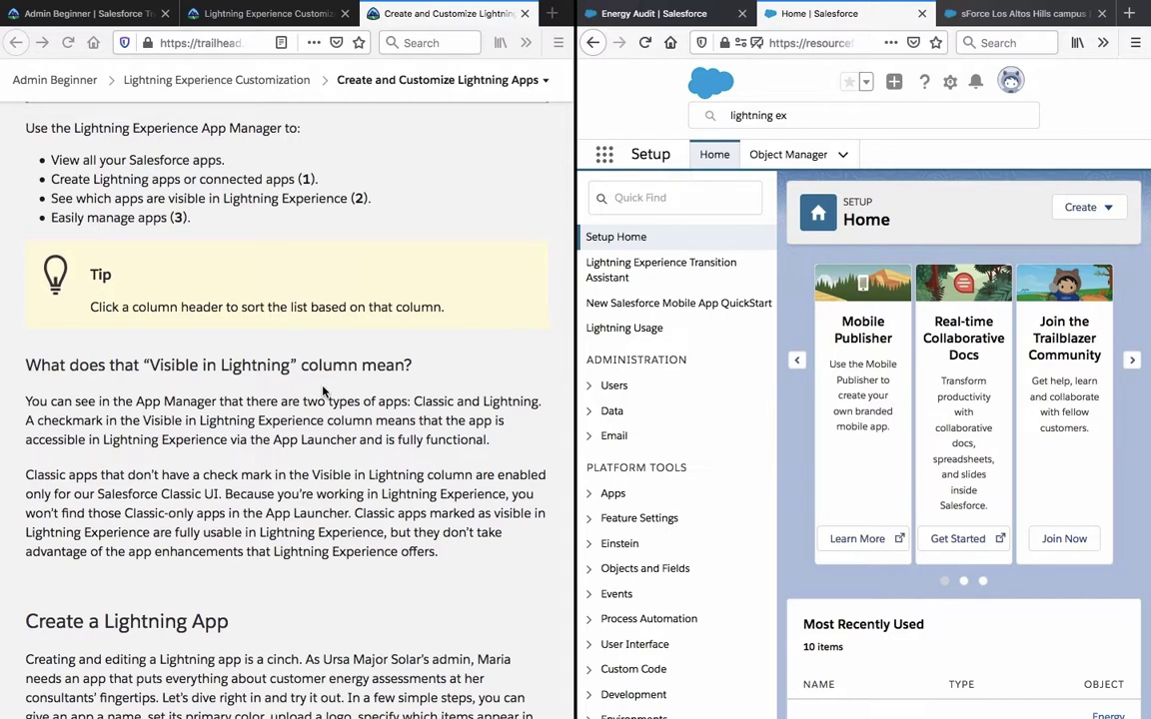
pyautogui.scroll(5, 322, 391)
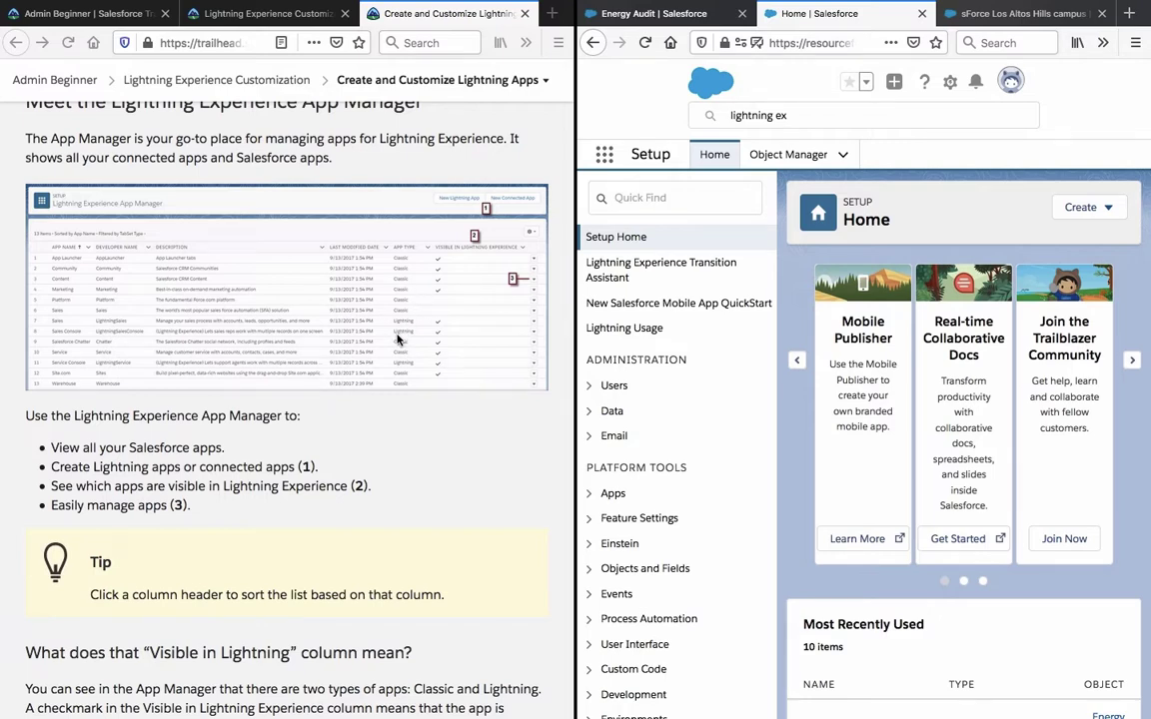
# Read the "Create a Lightning App" instructions and select the Quick Find term "App" in the first one.
pyautogui.scroll(-10, 397, 339)
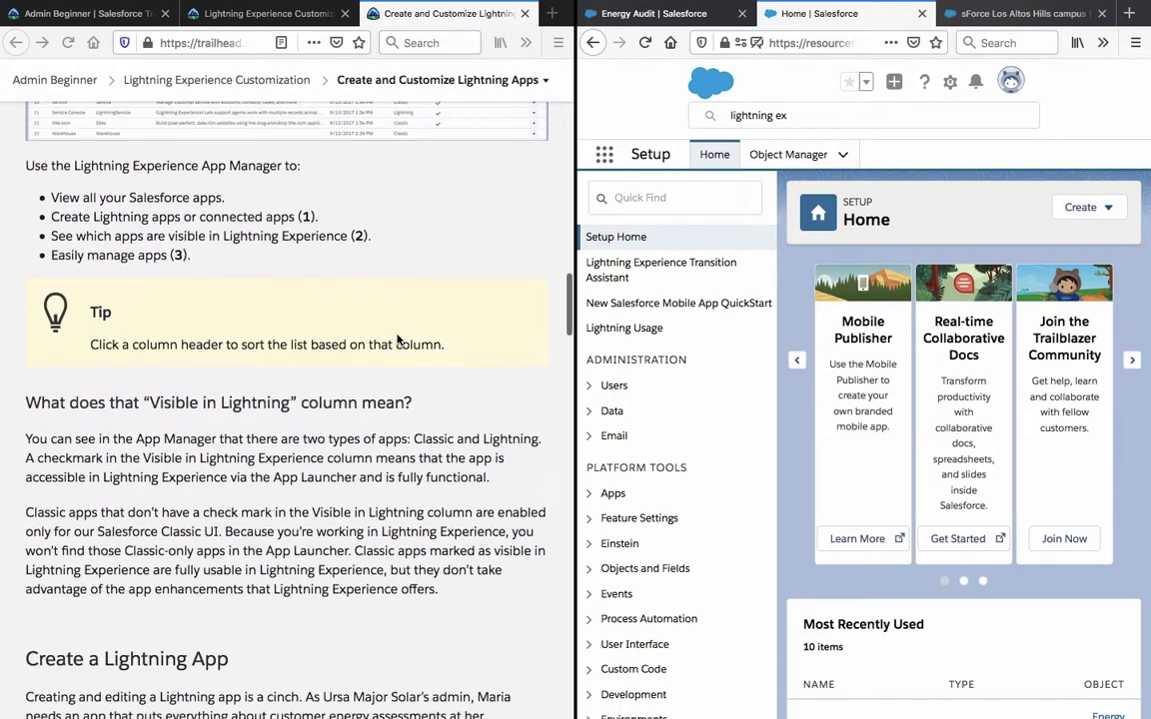
pyautogui.scroll(-1, 396, 340)
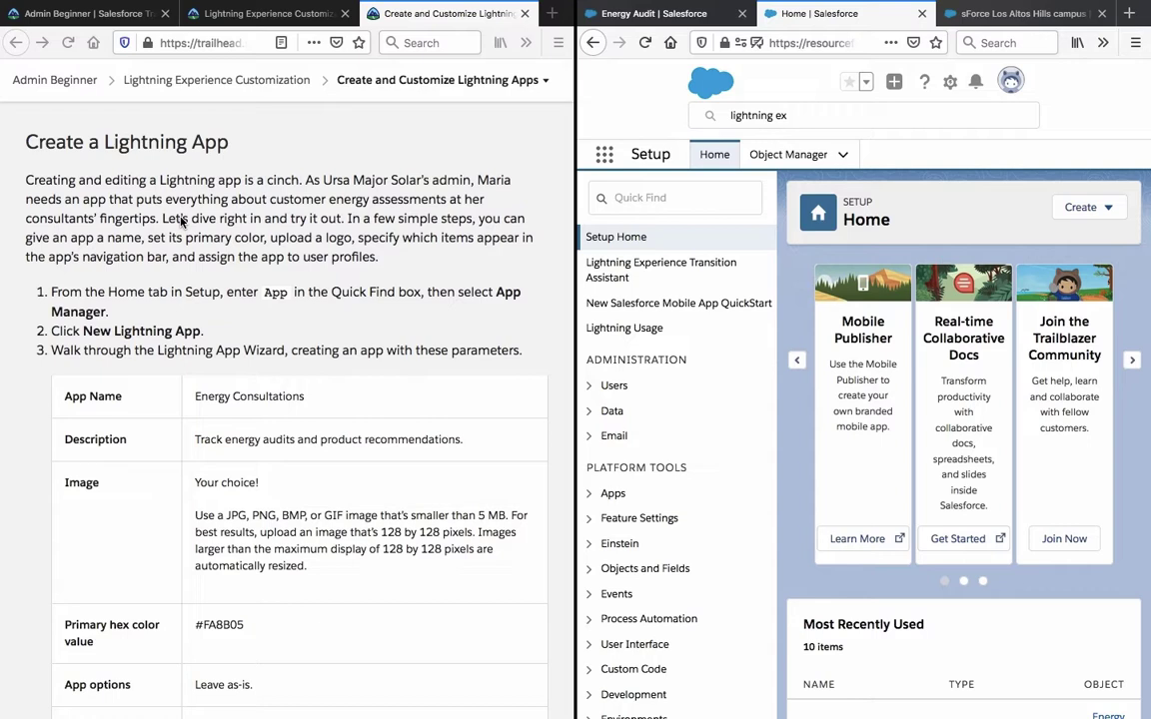
pyautogui.click(288, 293)
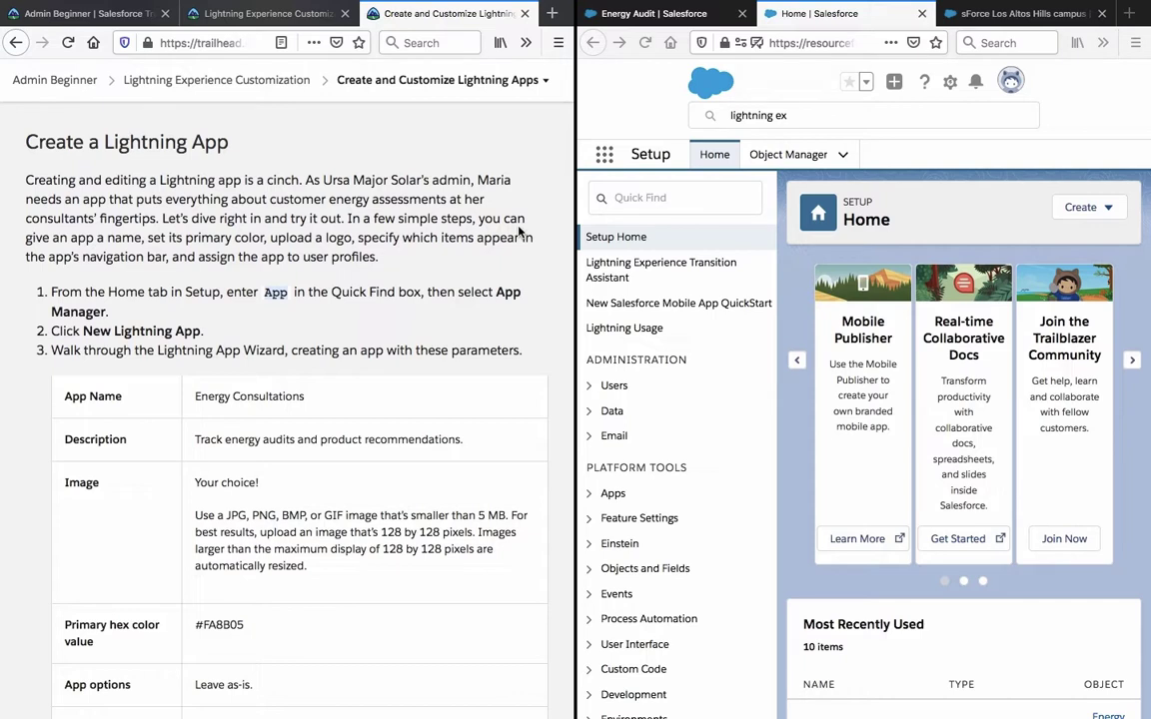
# Search Setup for "App", open the App Manager and start a new Lightning app.
pyautogui.click(760, 115)
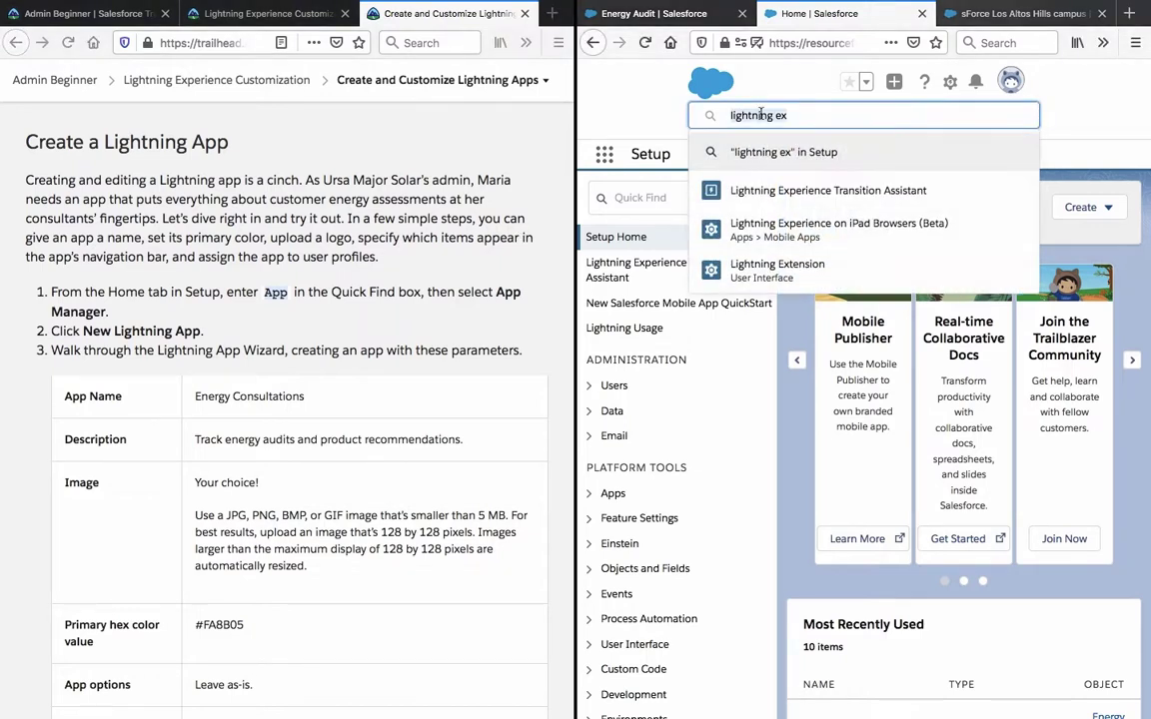
pyautogui.write('App')
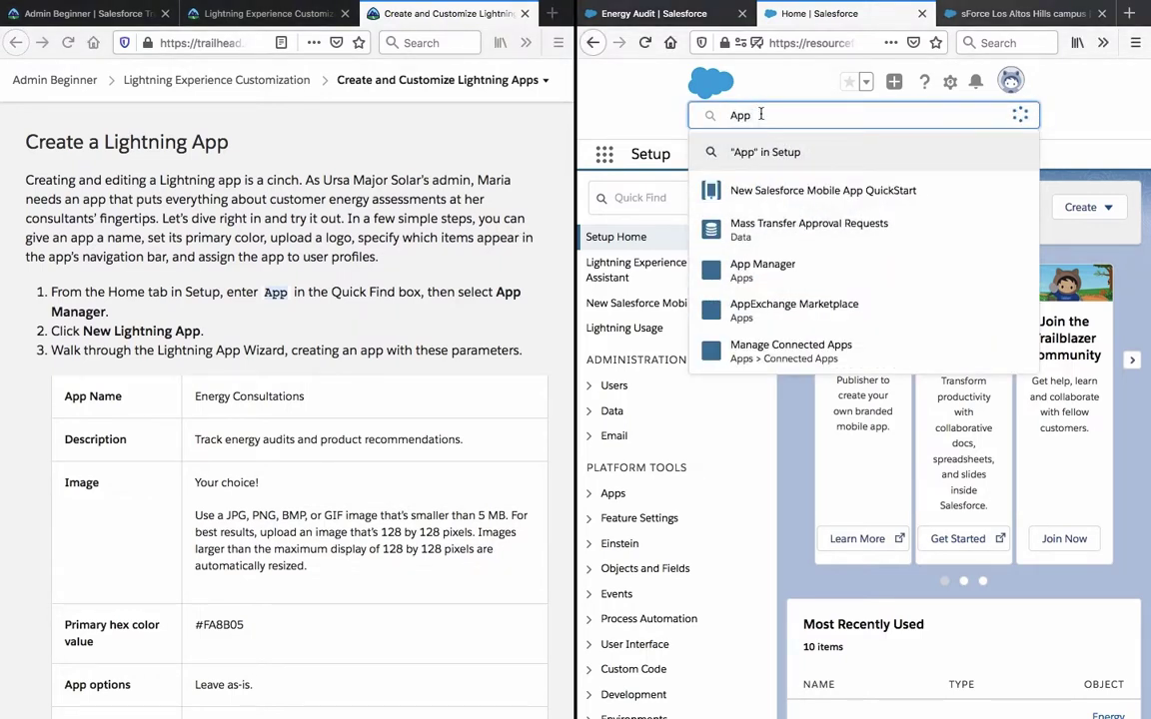
pyautogui.click(764, 270)
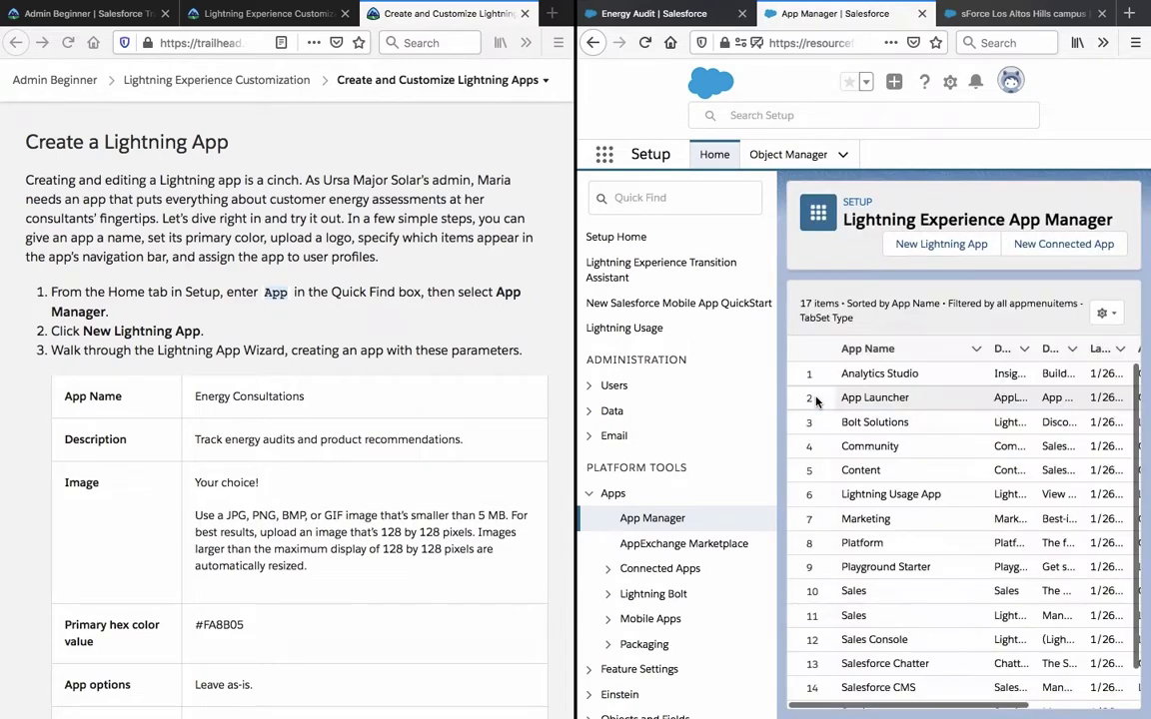
pyautogui.click(949, 247)
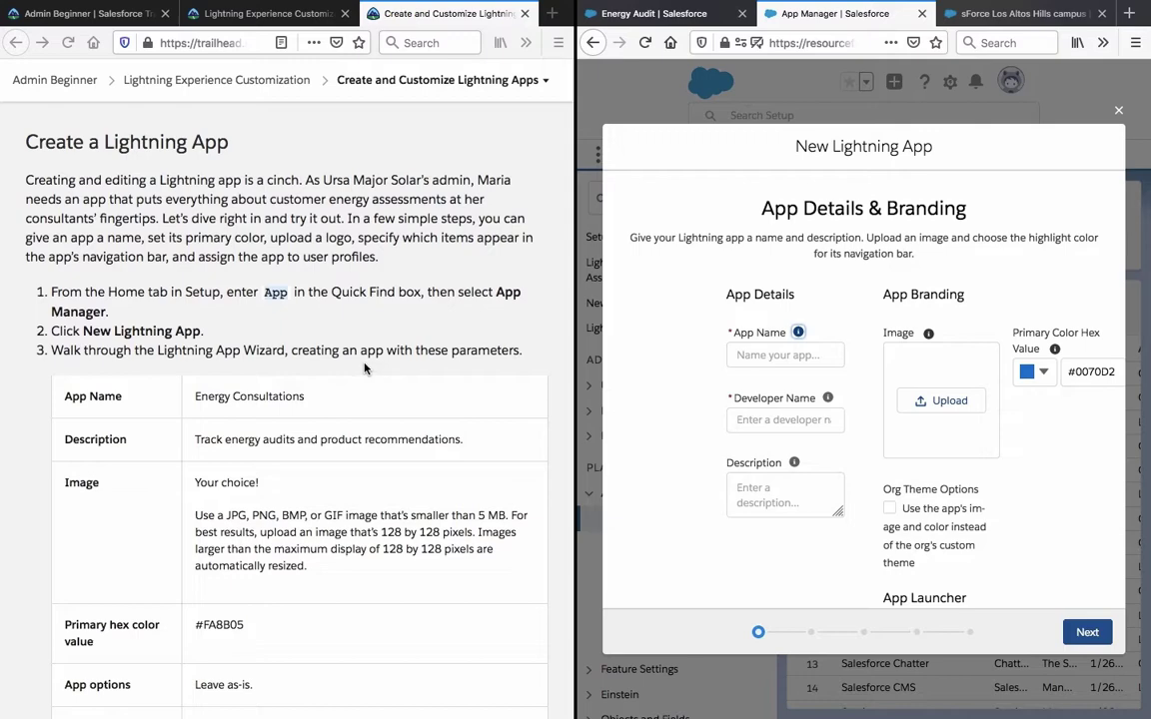
# Copy the app name "Energy Consultations" from the Trailhead parameter table into the new app's App Name.
pyautogui.scroll(-1, 365, 369)
pyautogui.scroll(-1, 365, 369)
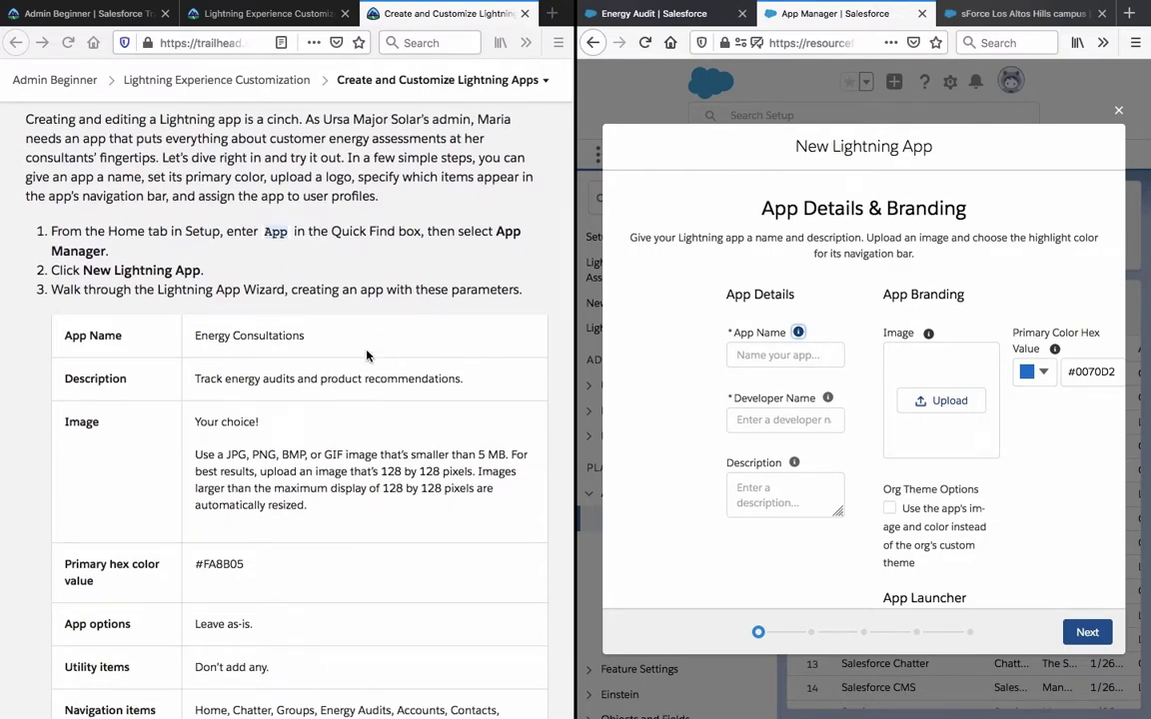
pyautogui.tripleClick(281, 336)
pyautogui.hotkey('ctrl', 'c')
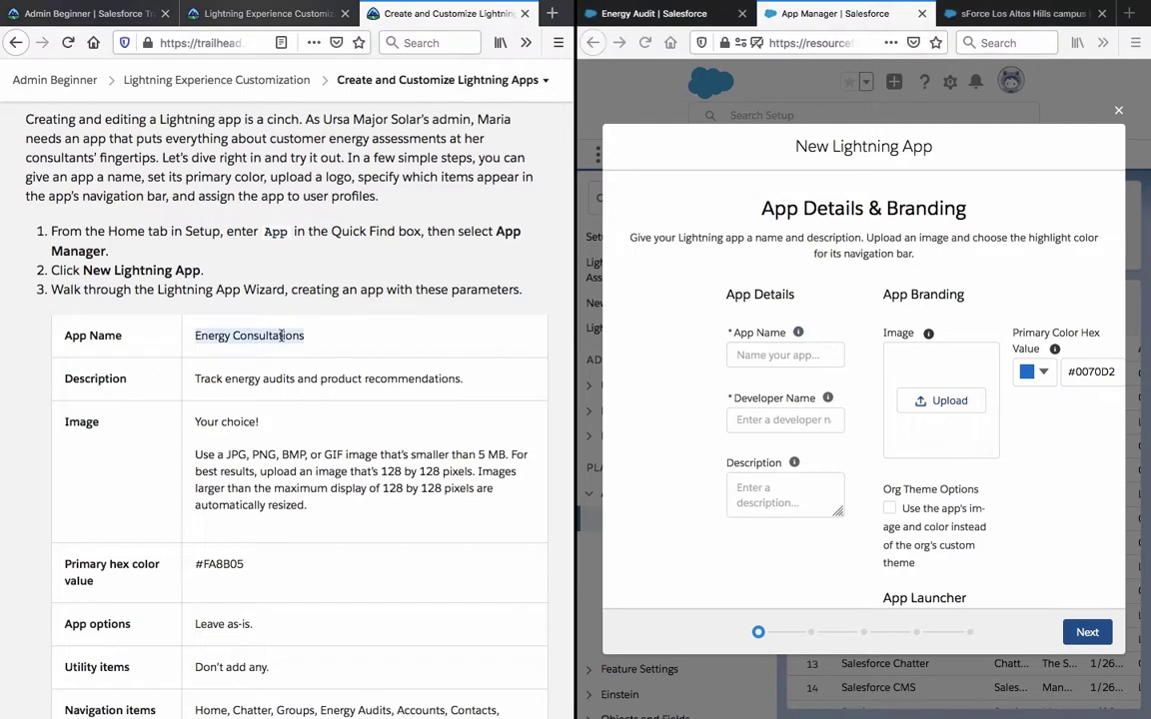
pyautogui.click(808, 355)
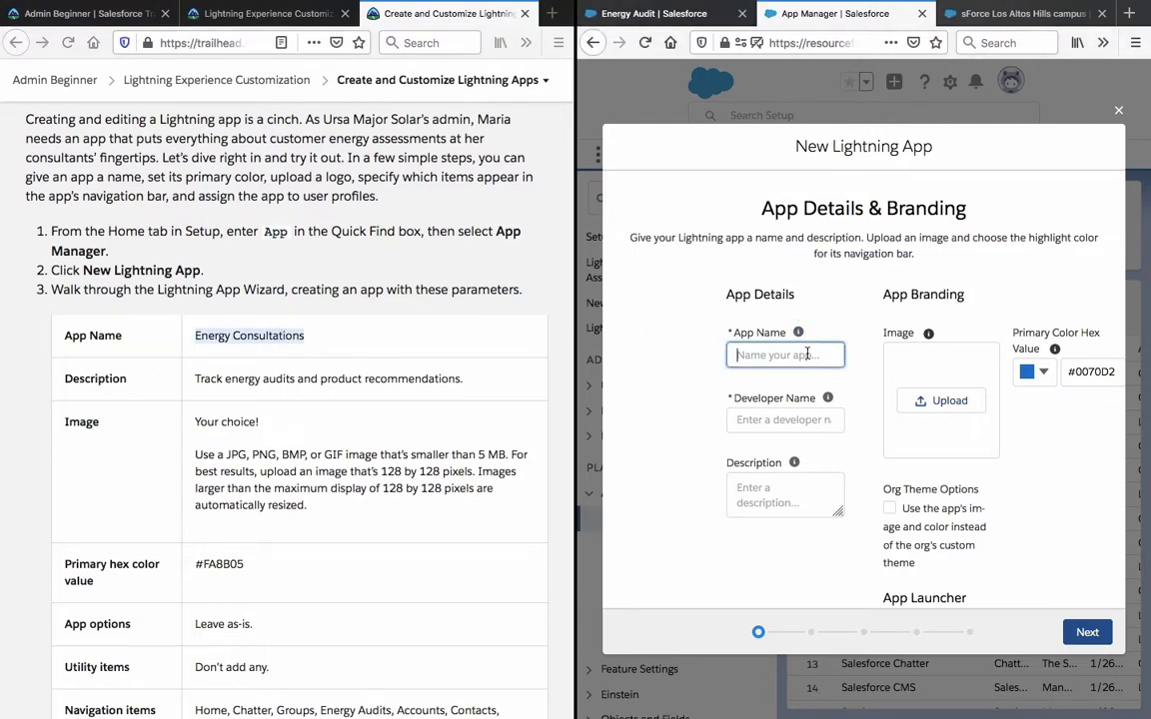
pyautogui.hotkey('ctrl', 'v')
# Copy the description "Track energy audits and product recommendations." from the Trailhead table into the new app's Description.
pyautogui.click(241, 386)
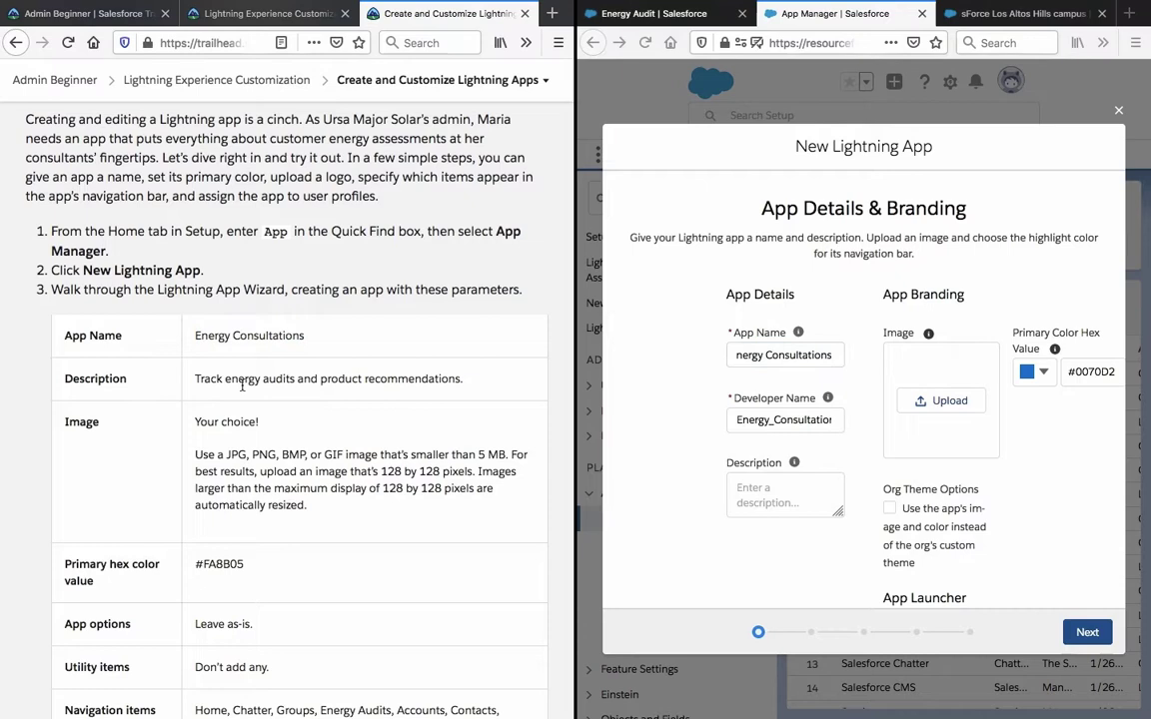
pyautogui.tripleClick(242, 386)
pyautogui.hotkey('ctrl', 'c')
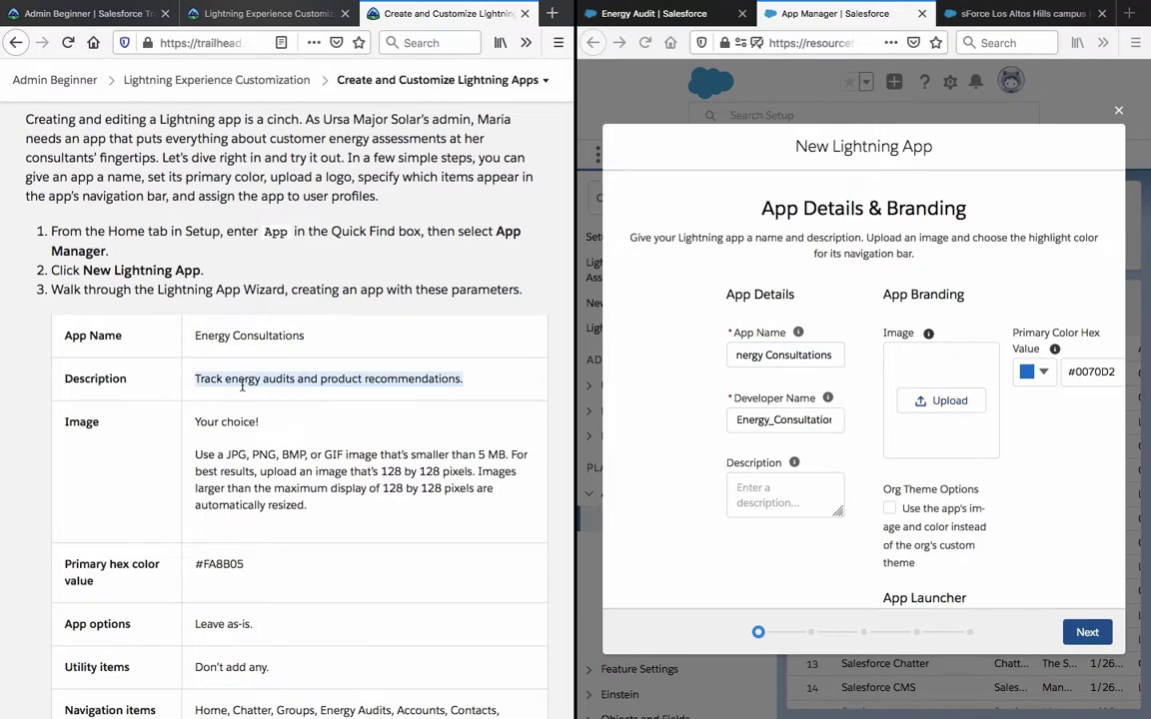
pyautogui.click(683, 534)
pyautogui.click(759, 490)
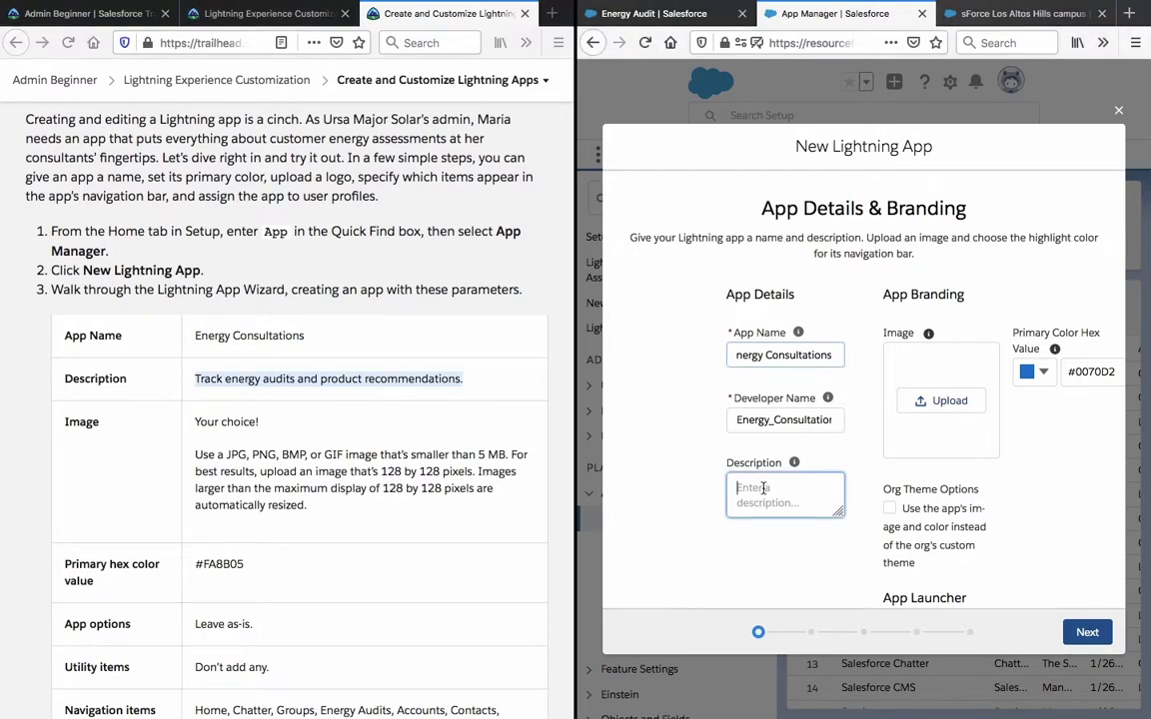
pyautogui.hotkey('ctrl', 'v')
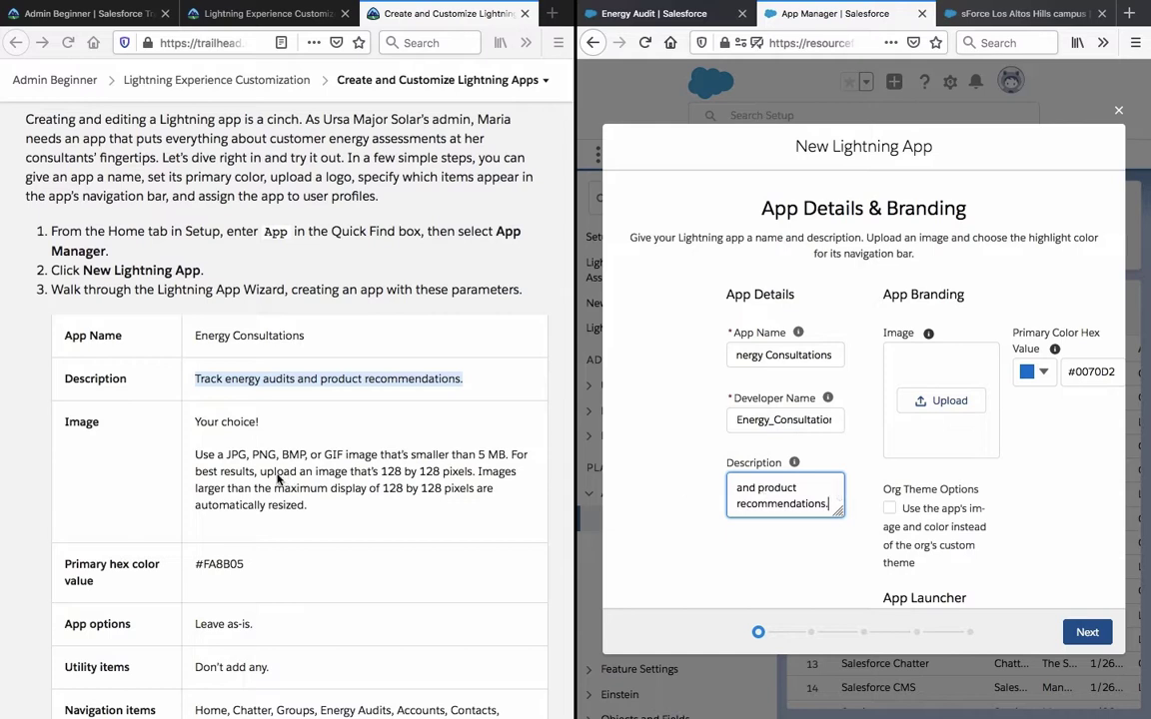
# Check the image requirements and use the round blue picture with colored geometric shapes as the app's image.
pyautogui.click(213, 423)
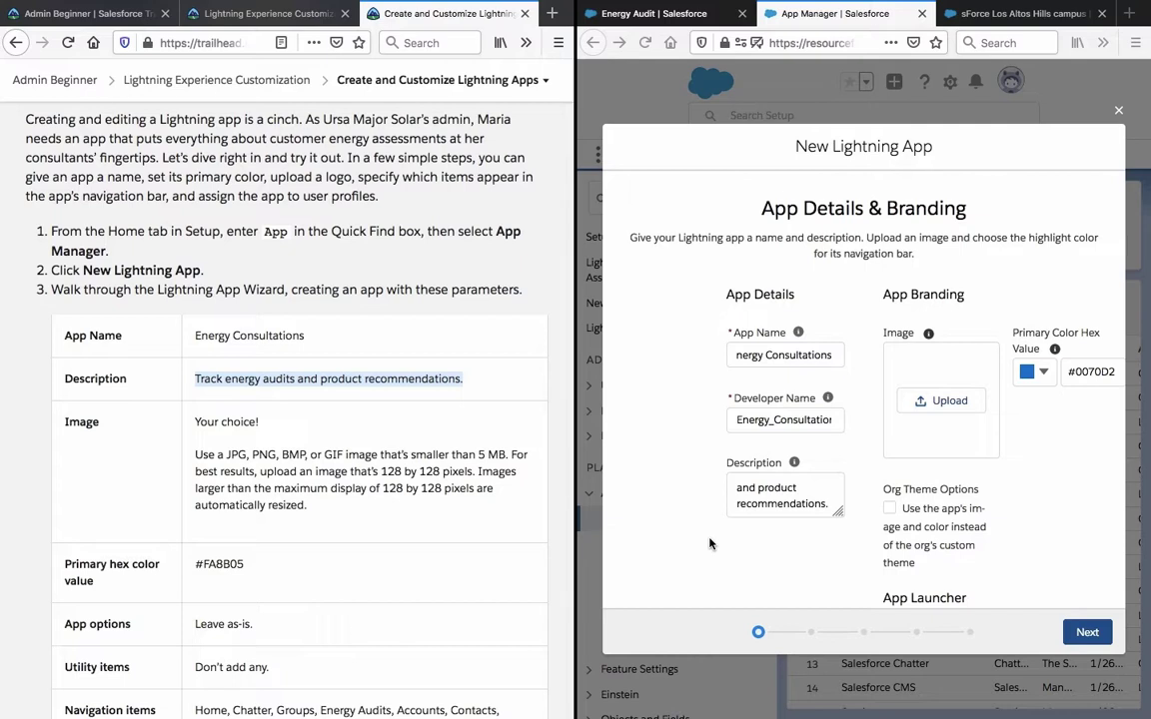
pyautogui.click(446, 481)
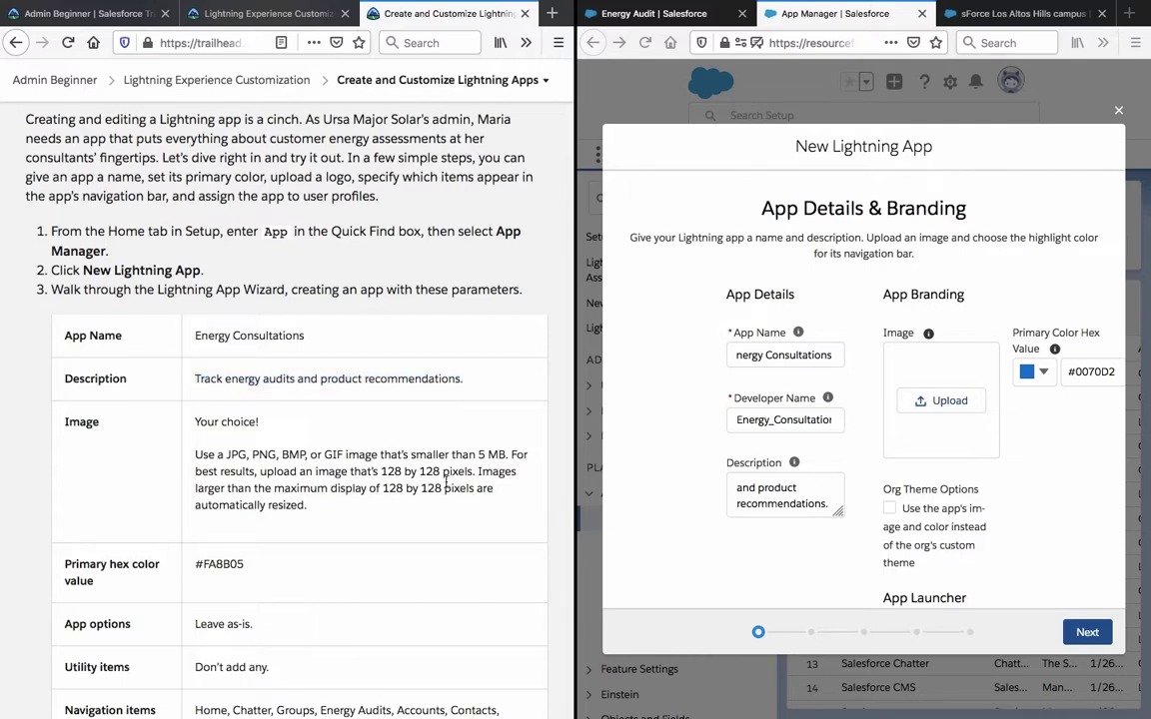
pyautogui.scroll(-1, 854, 459)
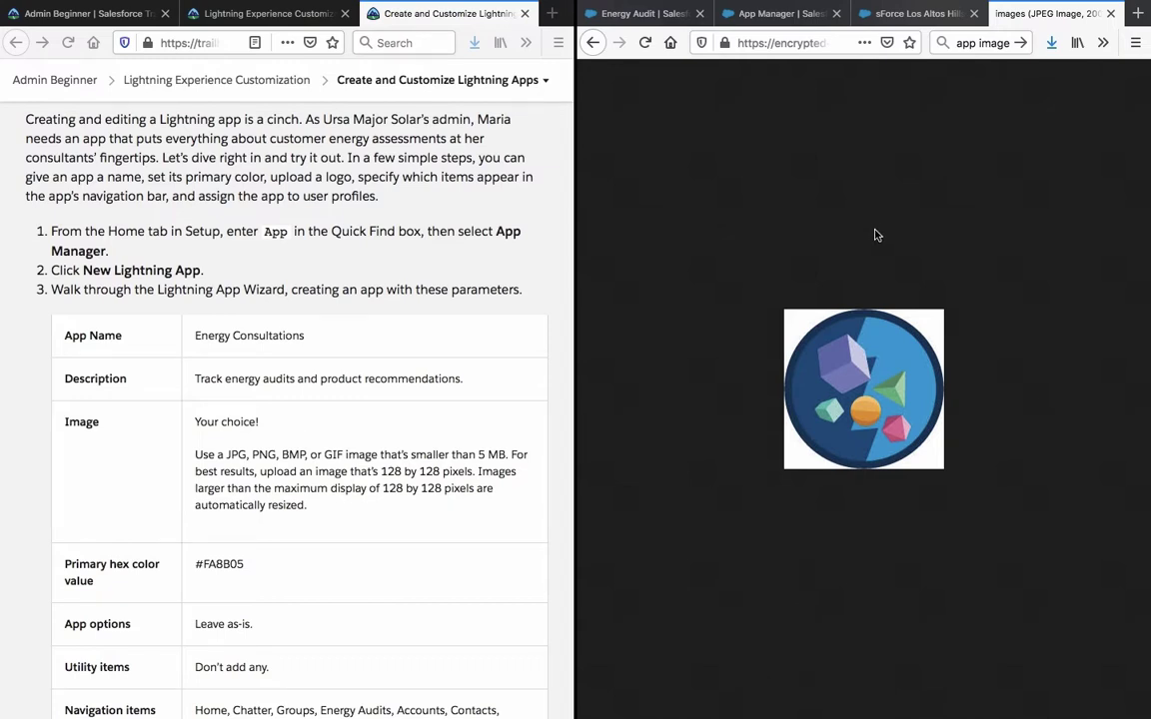
pyautogui.click(771, 14)
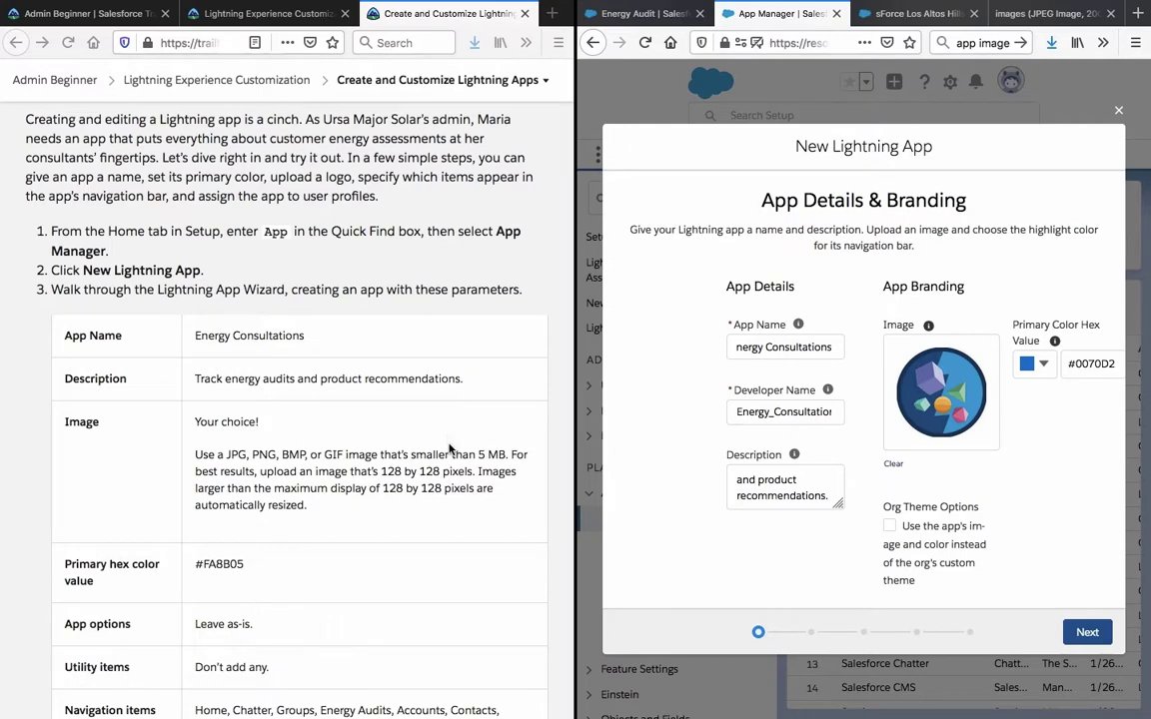
# Set the app's primary color hex value to #FA8B05, copied from the Trailhead table.
pyautogui.scroll(-2, 296, 469)
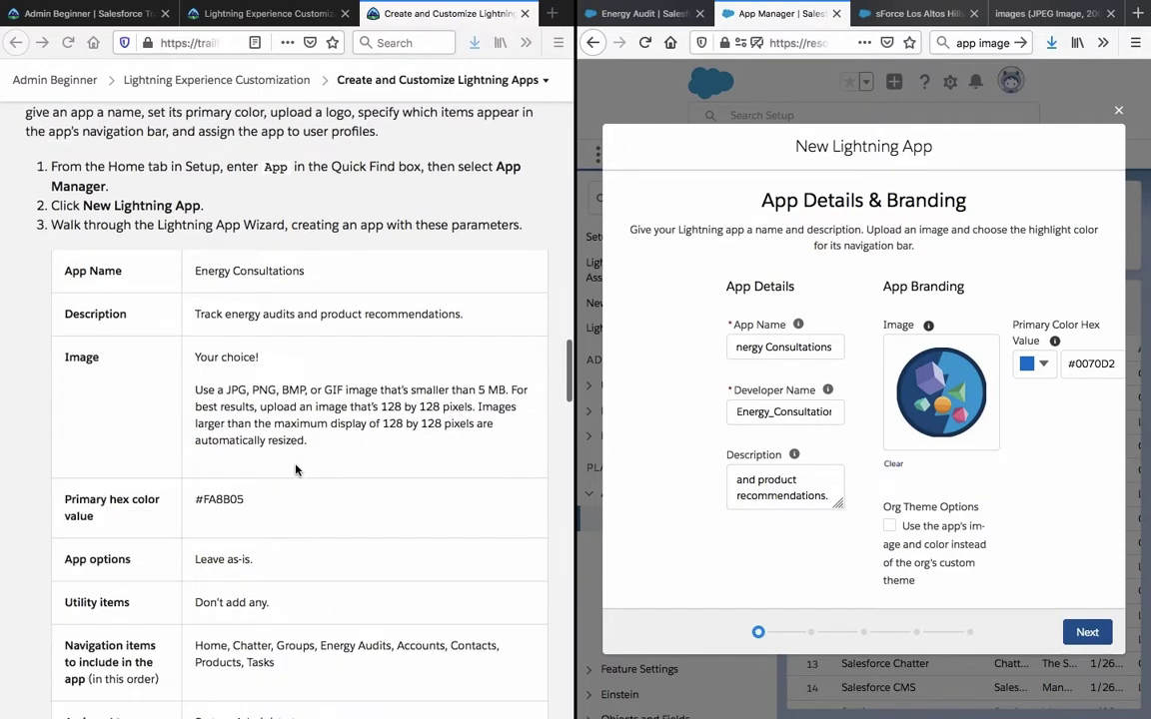
pyautogui.click(227, 500)
pyautogui.doubleClick(226, 499)
pyautogui.hotkey('ctrl', 'c')
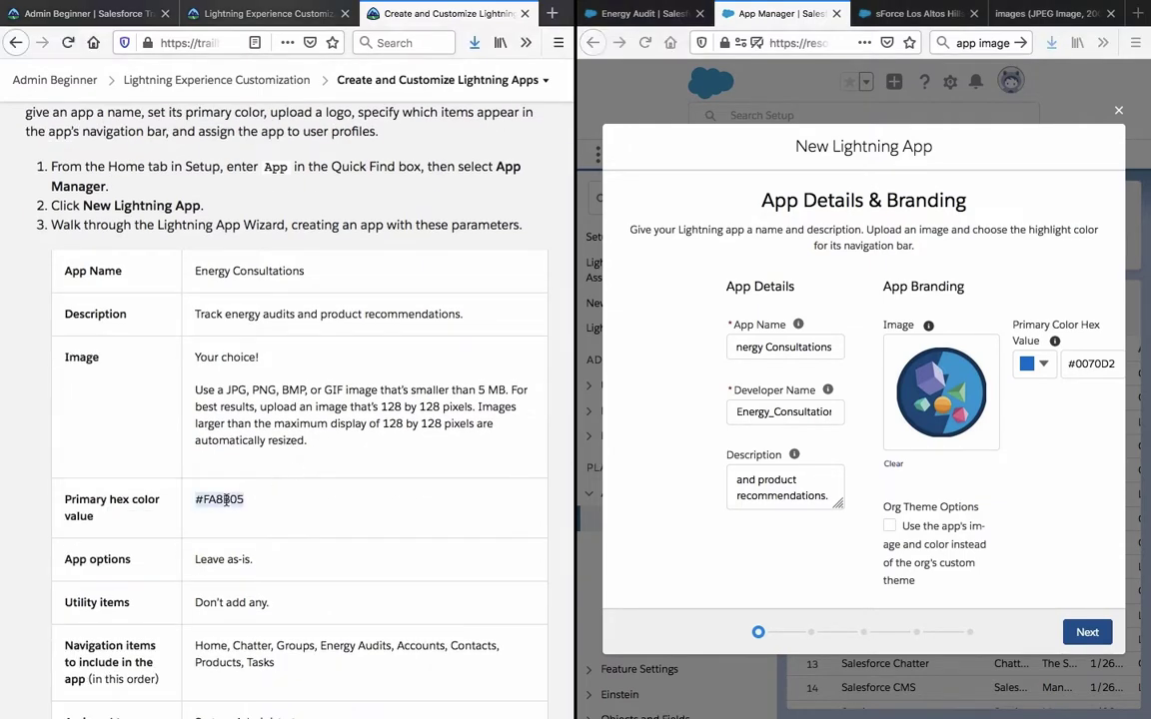
pyautogui.click(1090, 358)
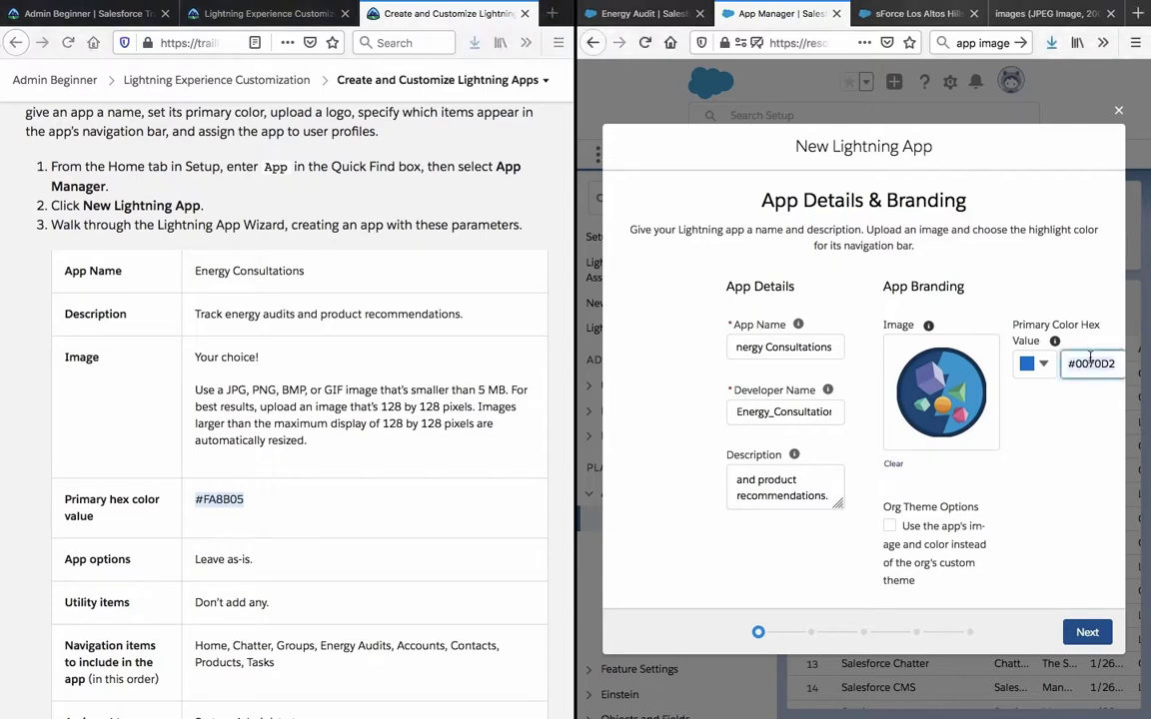
pyautogui.hotkey('ctrl', 'a')
pyautogui.hotkey('ctrl', 'v')
pyautogui.click(1065, 430)
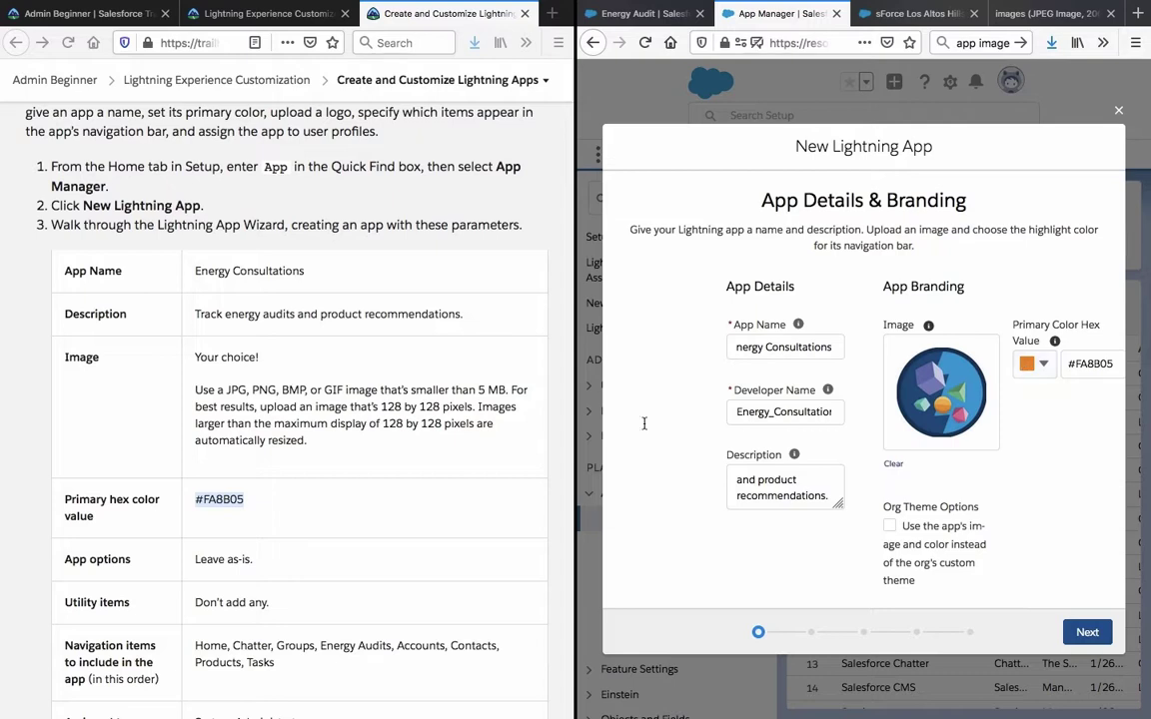
# Read the remaining app parameters in the Trailhead table and check the app's details, branding and App Launcher preview against them.
pyautogui.click(345, 444)
pyautogui.scroll(-3, 347, 444)
pyautogui.click(368, 410)
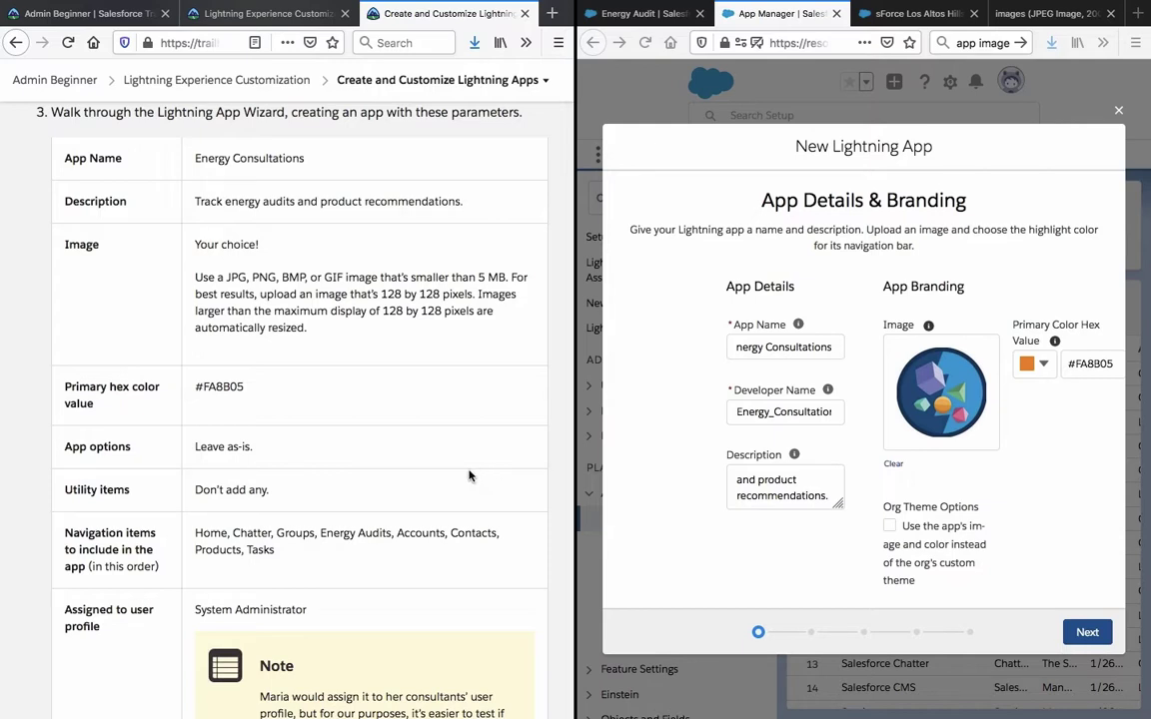
pyautogui.scroll(-1, 341, 491)
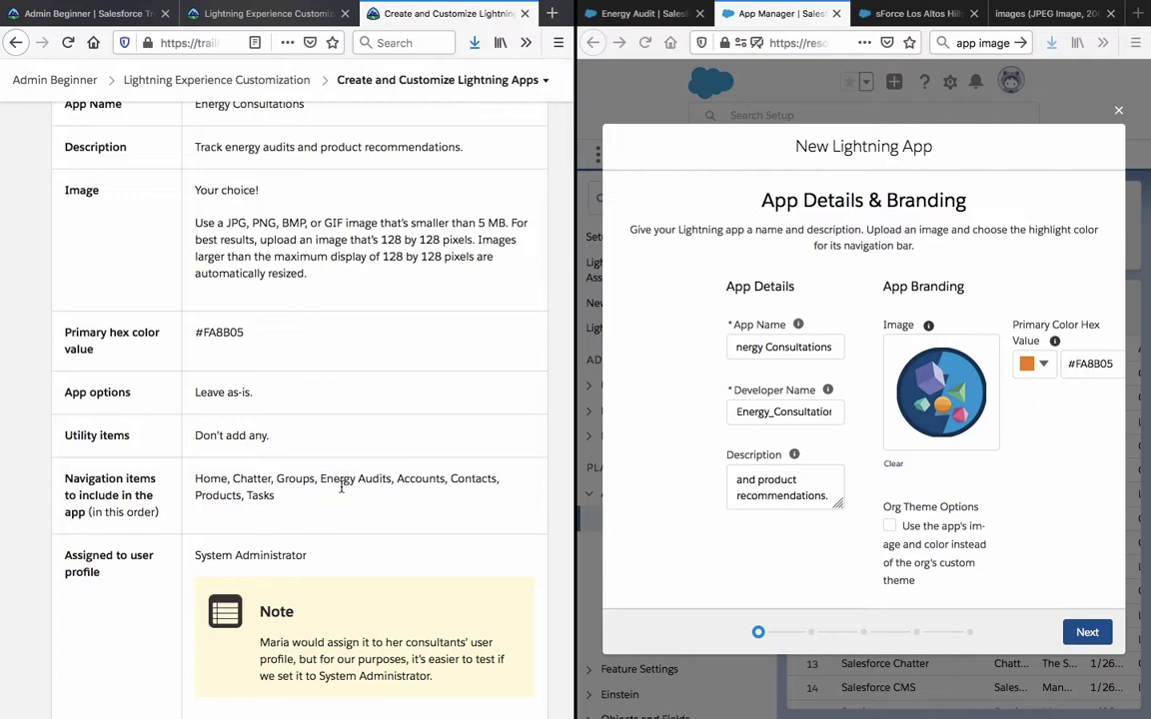
pyautogui.scroll(-2, 746, 554)
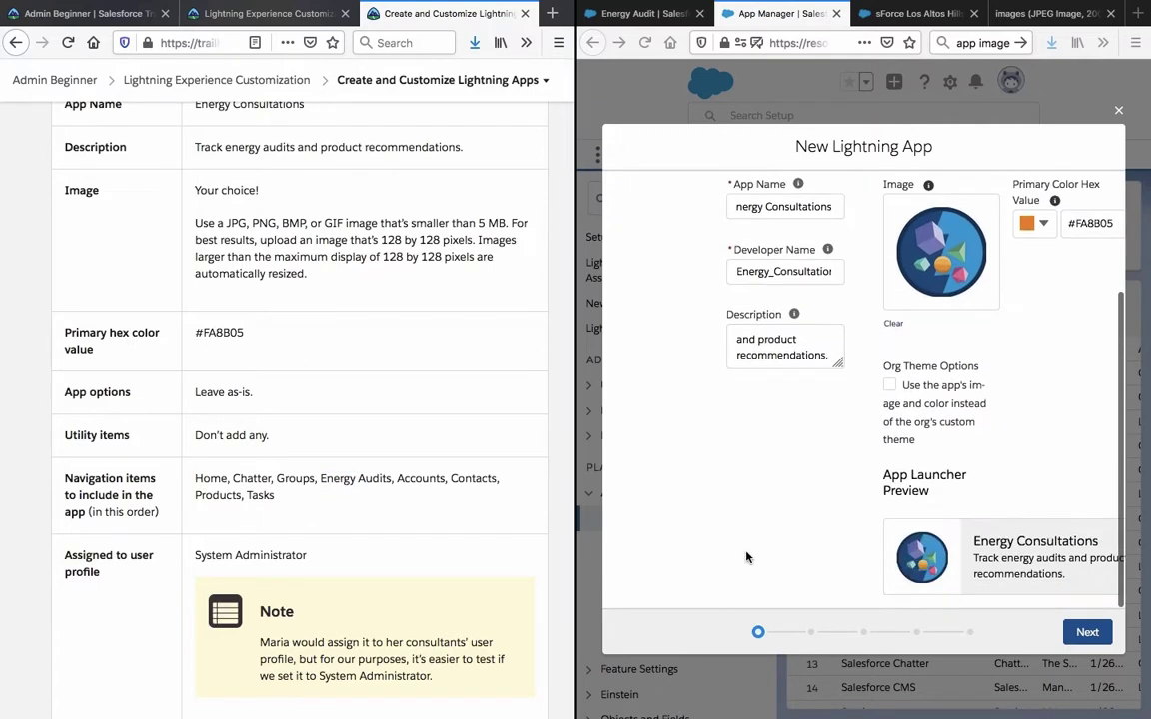
pyautogui.scroll(3, 747, 556)
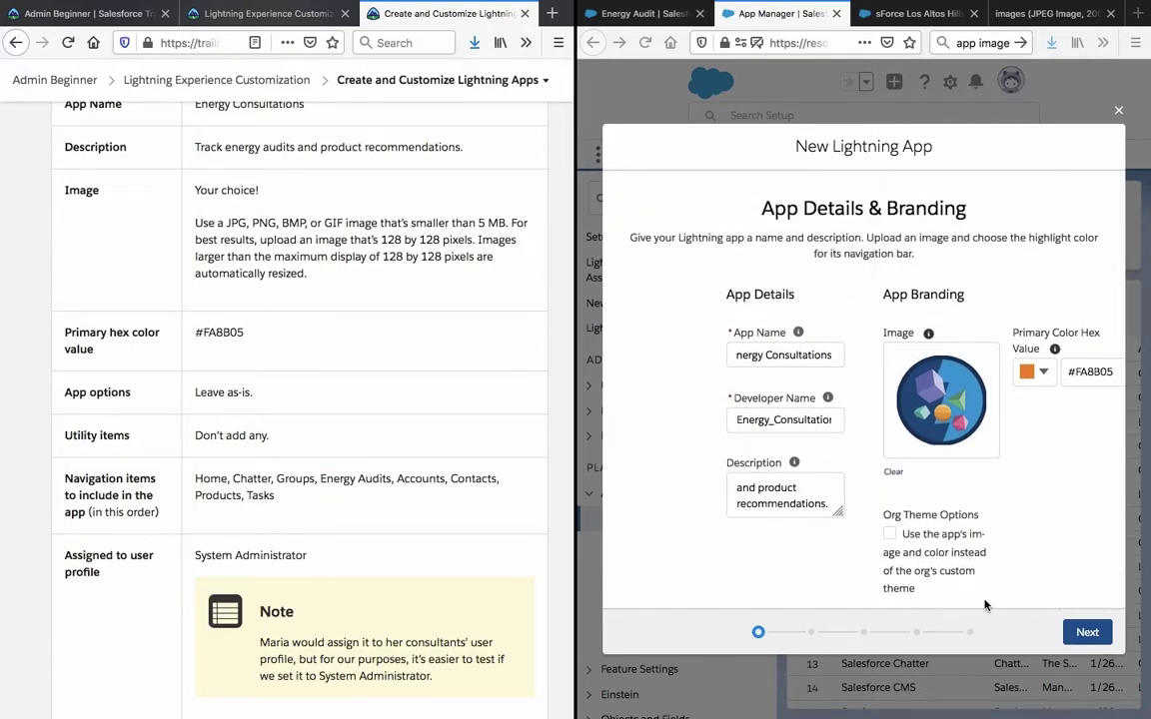
pyautogui.click(1096, 634)
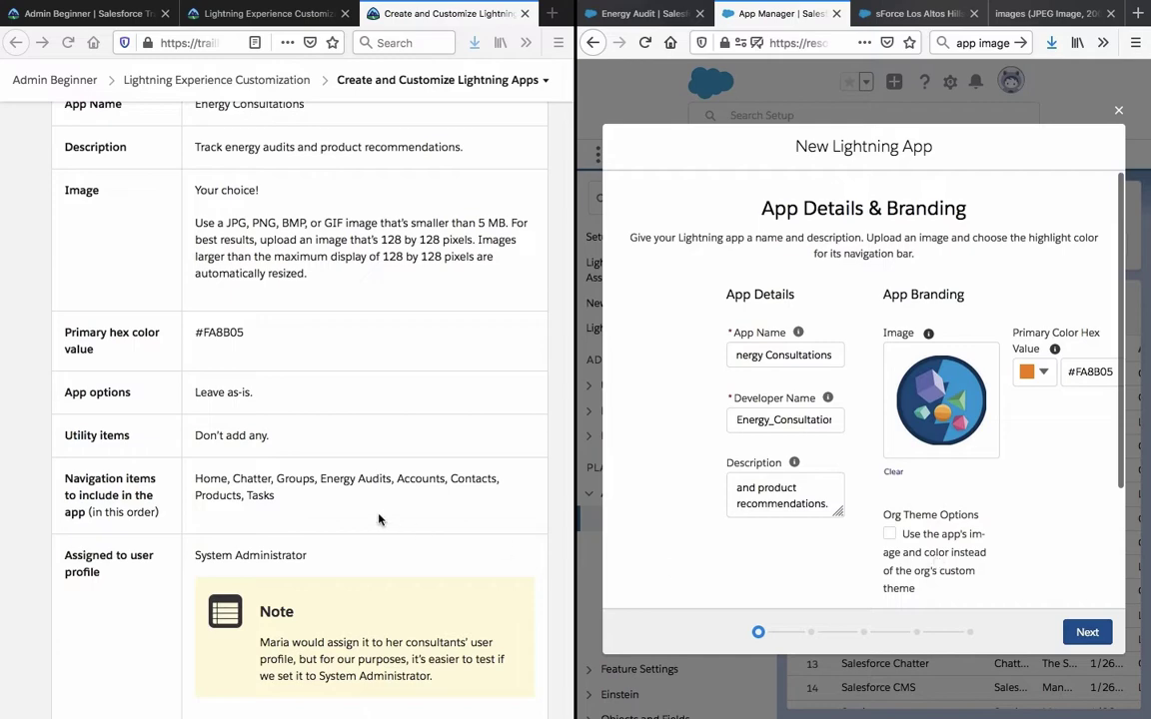
pyautogui.scroll(1, 379, 520)
pyautogui.scroll(1, 379, 519)
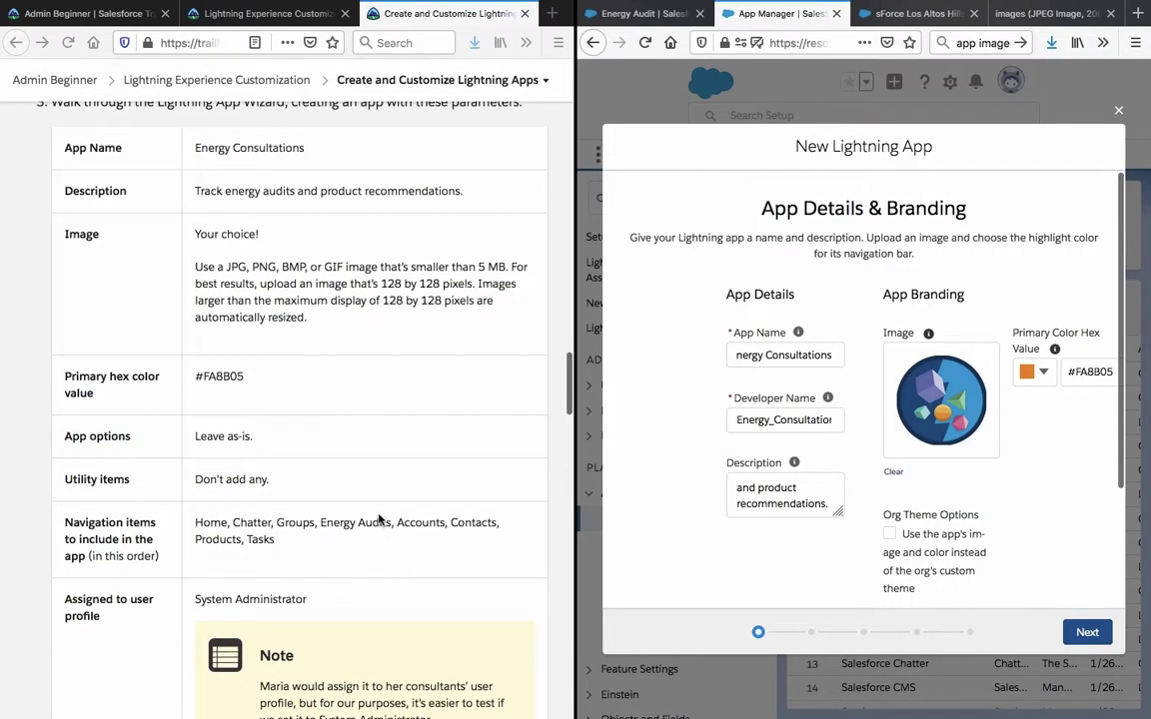
pyautogui.scroll(1, 380, 519)
pyautogui.scroll(-5, 380, 519)
pyautogui.scroll(4, 379, 519)
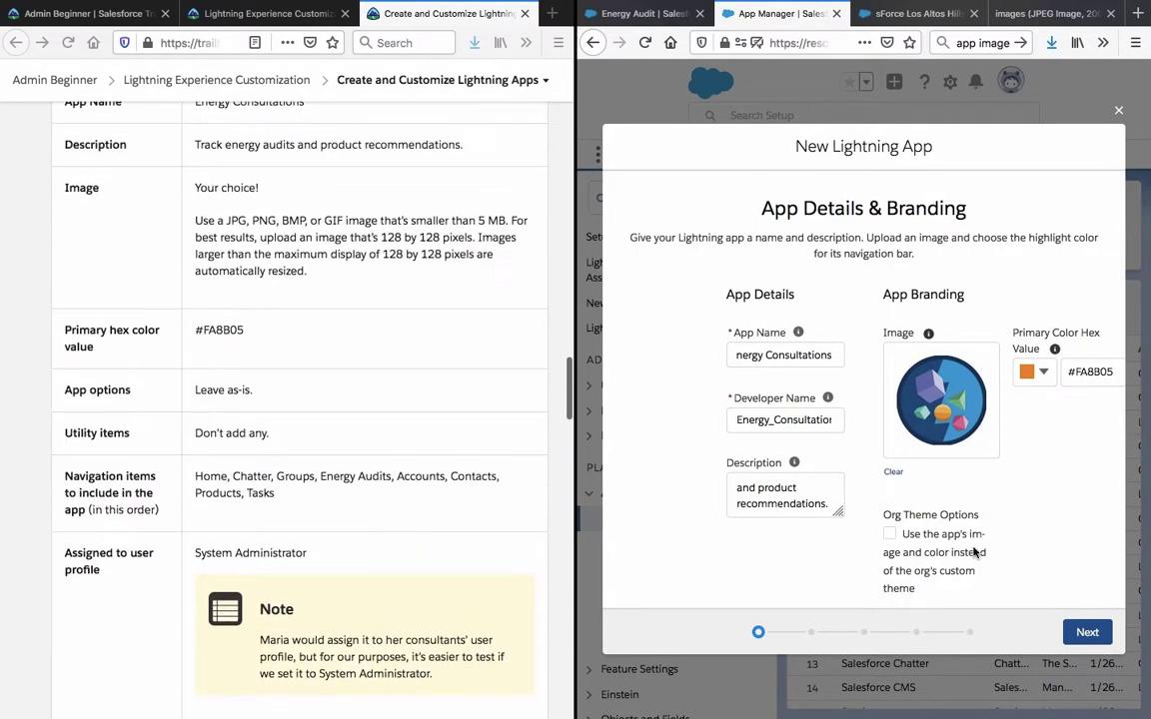
# Enable using the app's image and color instead of the org's custom theme, and recheck the Trailhead parameters.
pyautogui.click(888, 534)
pyautogui.scroll(3, 402, 476)
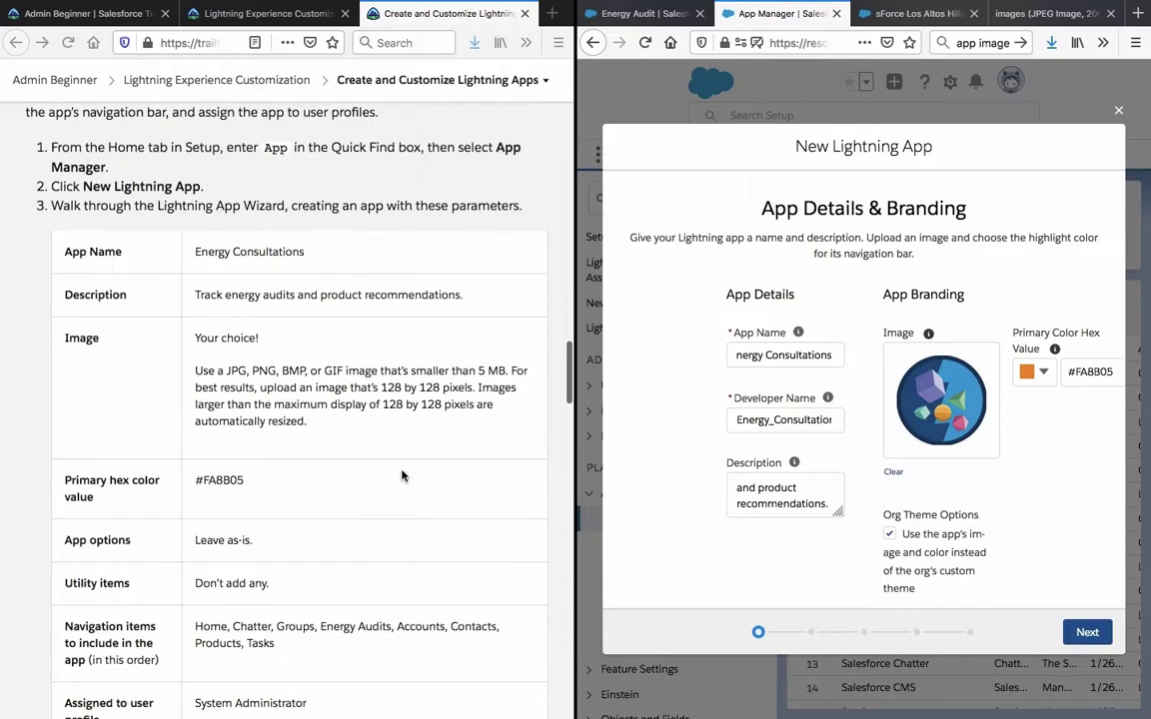
pyautogui.scroll(-3, 403, 476)
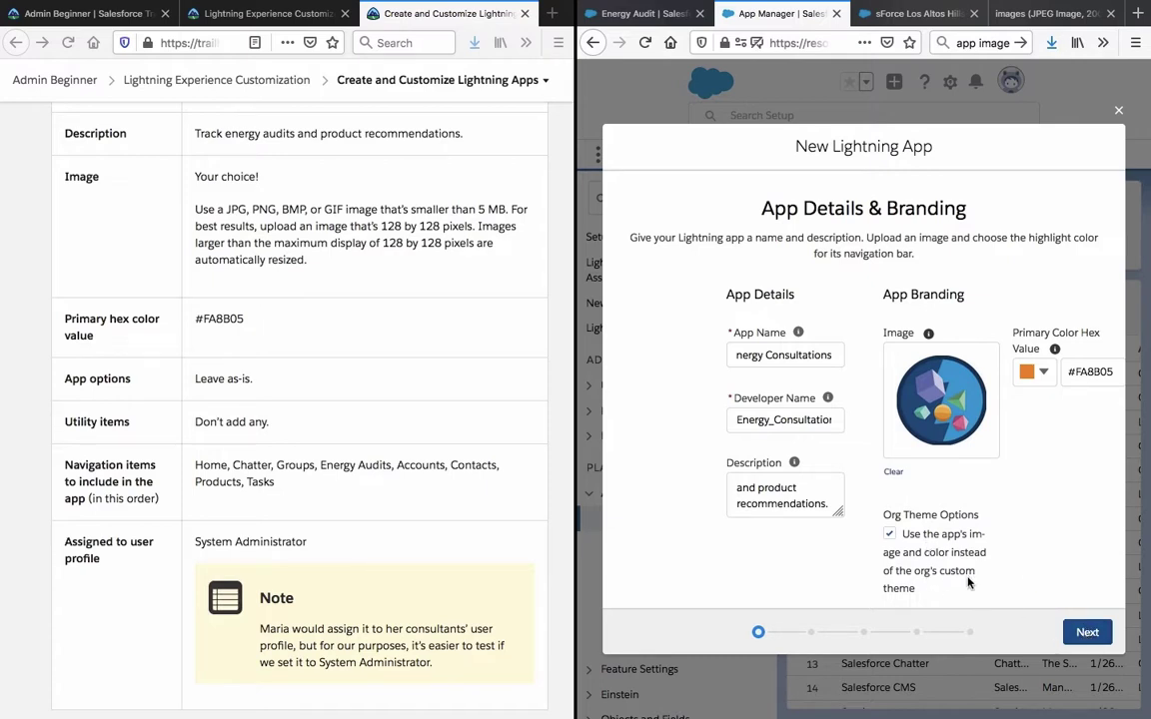
# Continue the wizard to Navigation Items, leaving the App Options as they are and adding no utility items.
pyautogui.click(1087, 633)
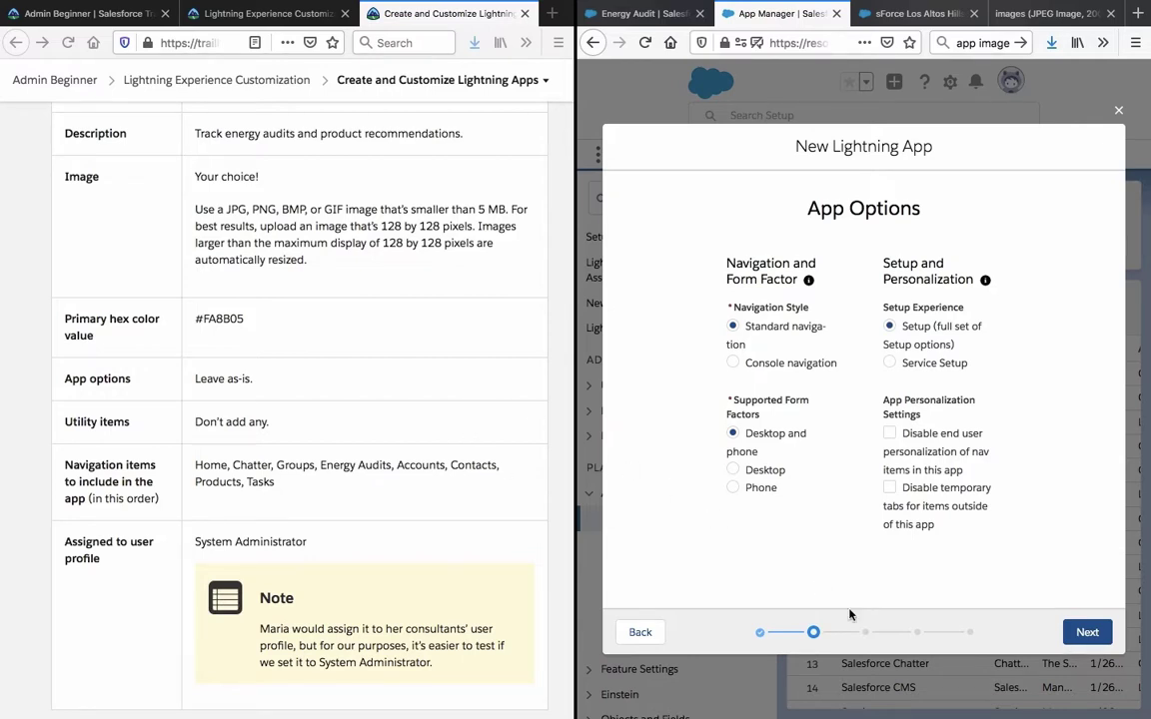
pyautogui.click(1085, 633)
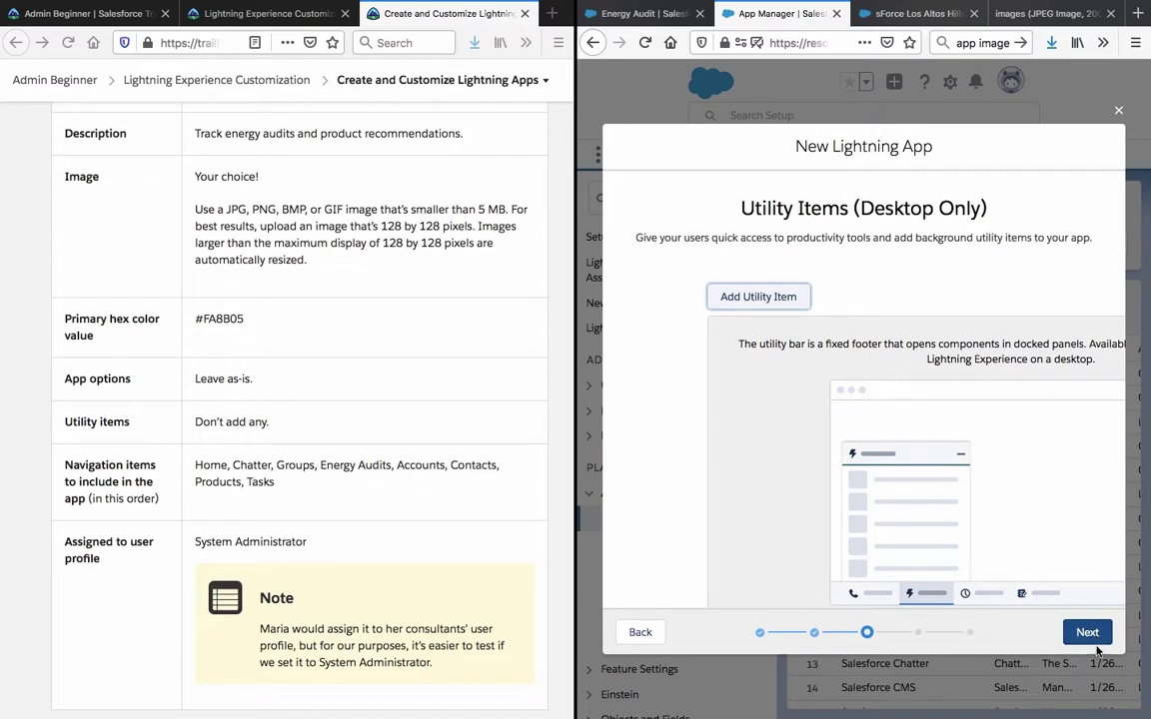
pyautogui.click(1087, 634)
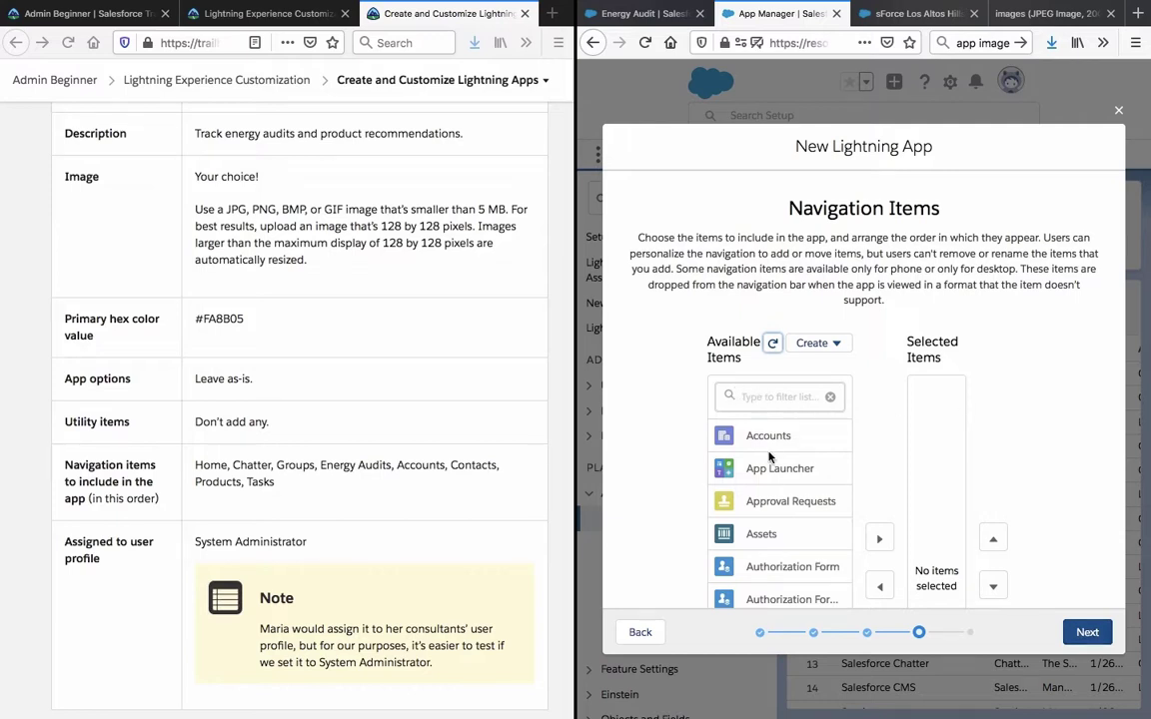
# Find Home among the available navigation items and add it as the app's first selected item.
pyautogui.scroll(-1, 762, 460)
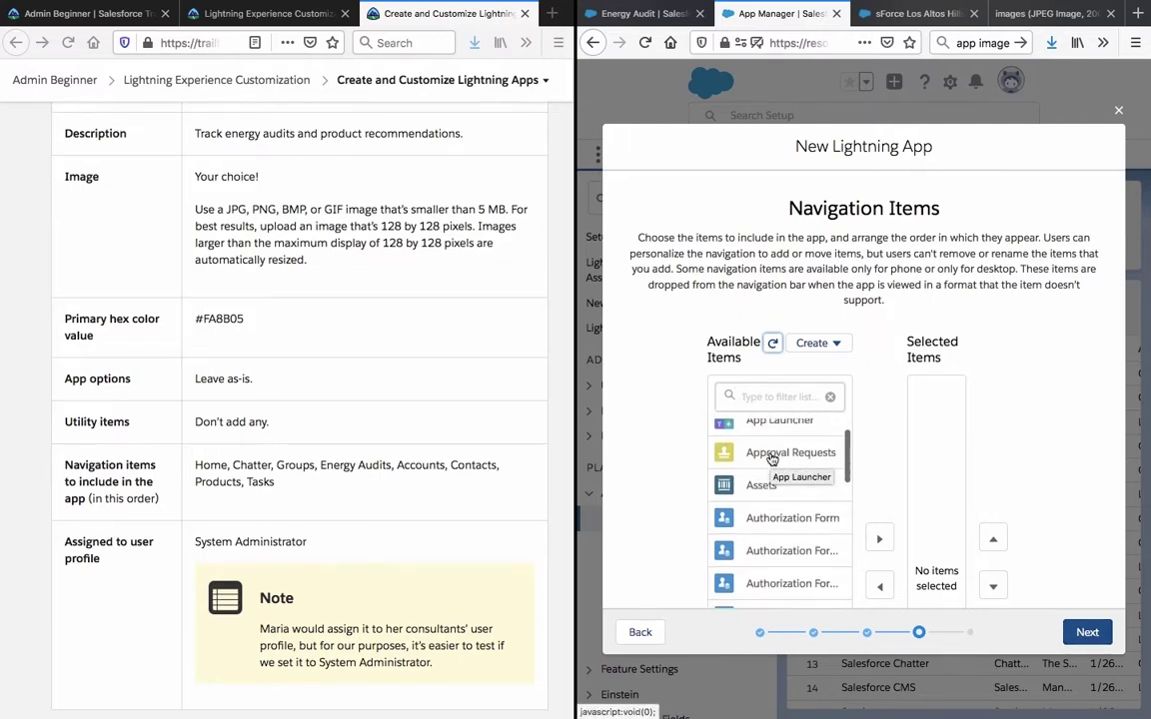
pyautogui.scroll(1, 762, 459)
pyautogui.click(763, 405)
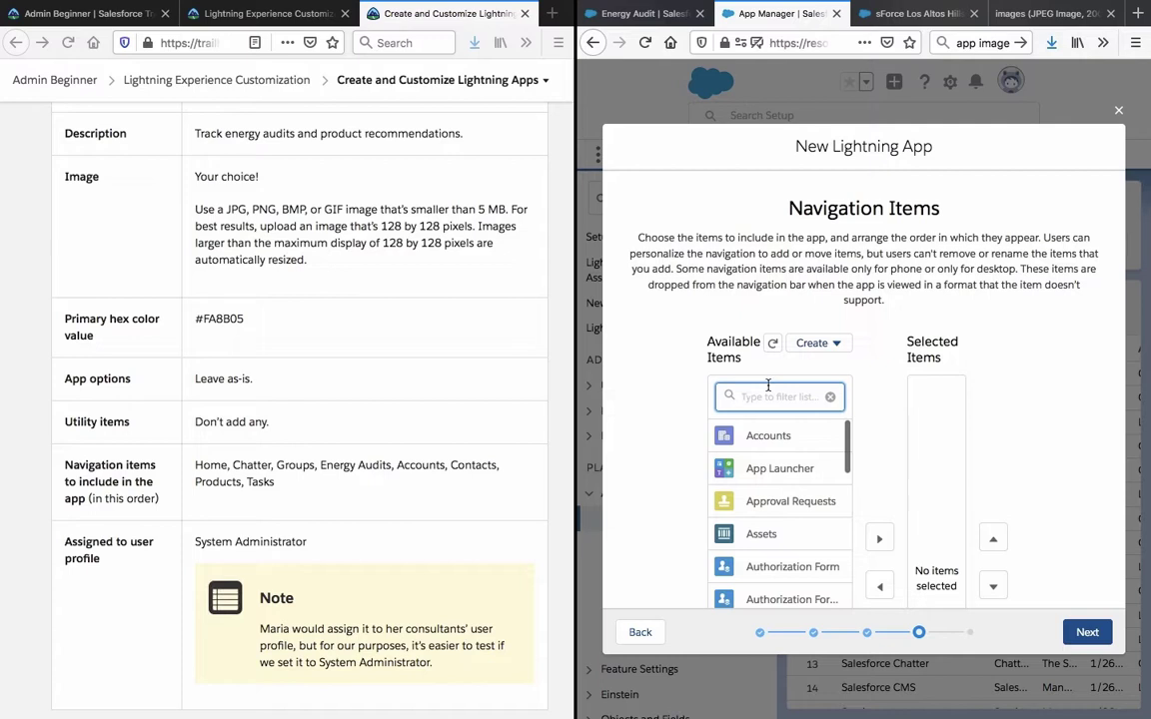
pyautogui.write('home')
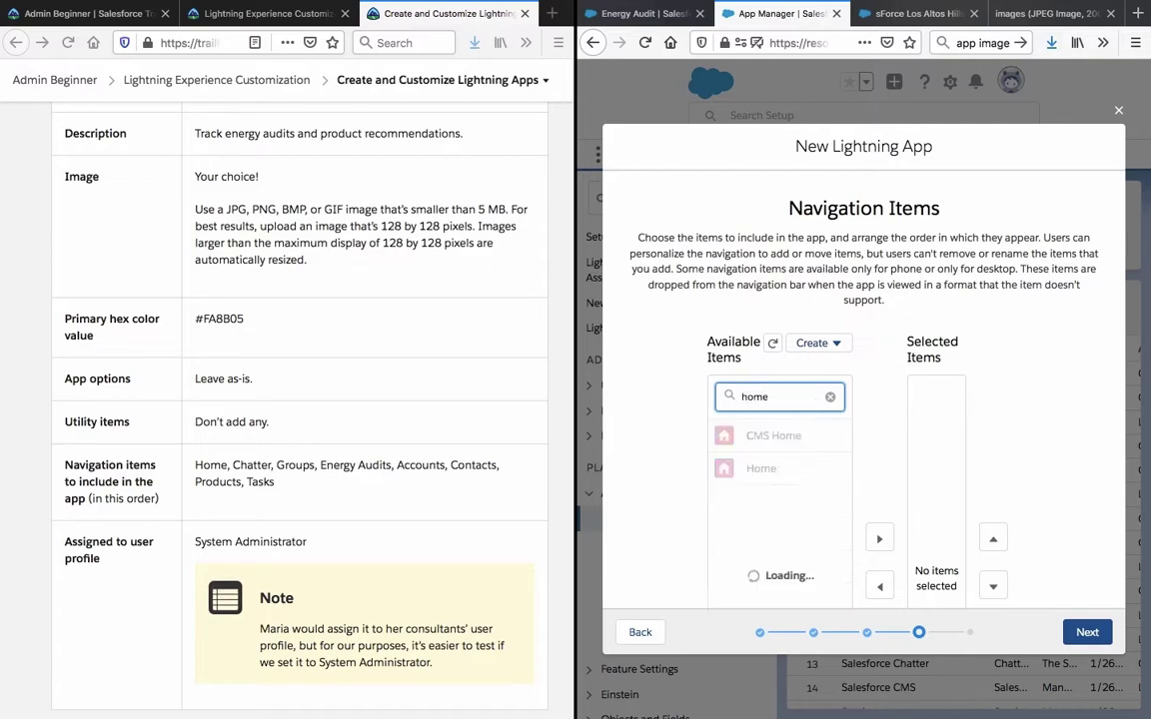
pyautogui.click(764, 469)
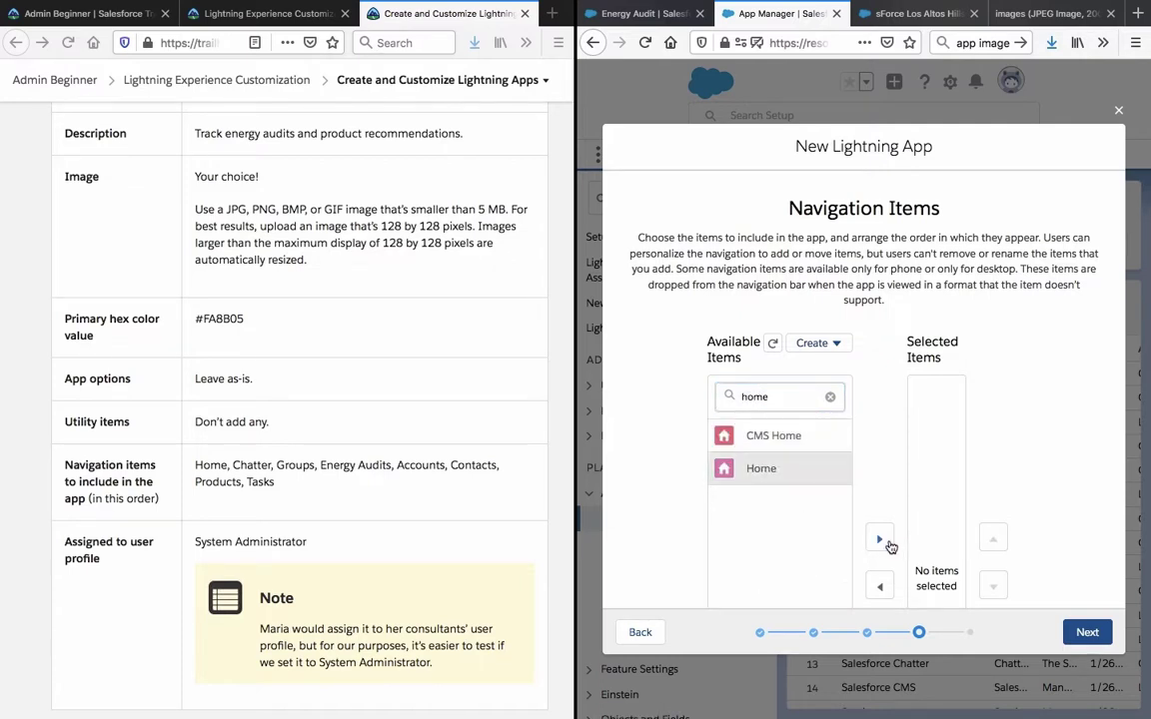
pyautogui.click(879, 539)
# Add Chatter and Groups, in that order, to the app's selected navigation items after Home.
pyautogui.click(789, 399)
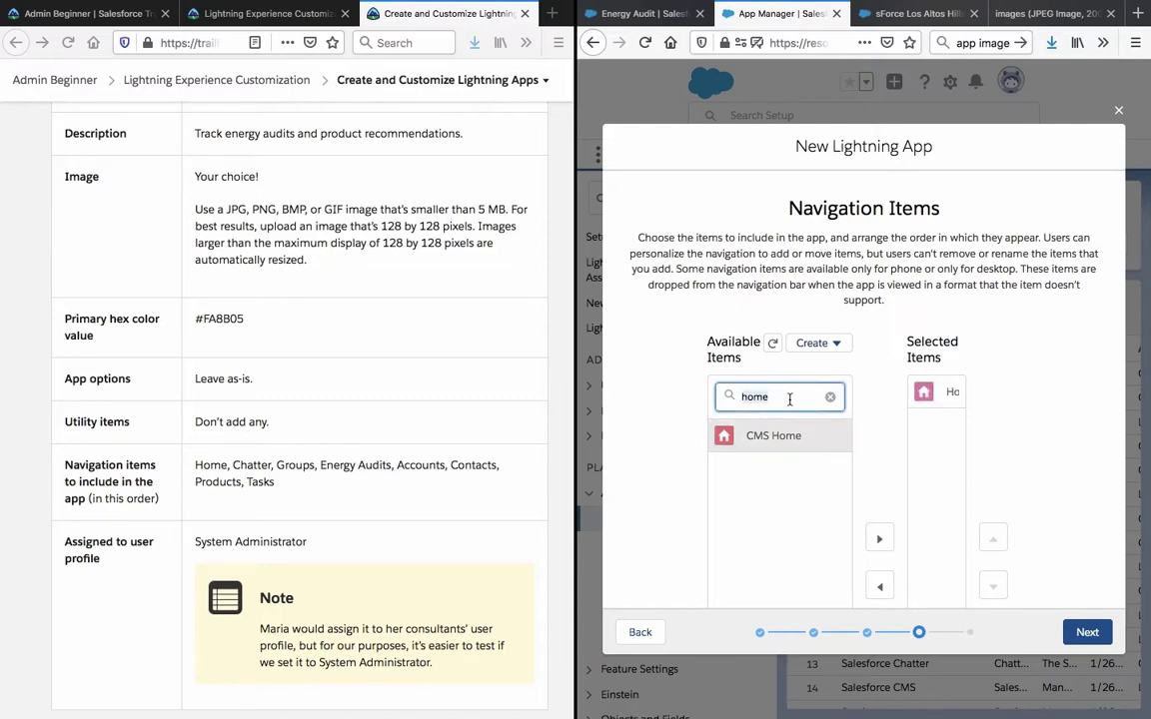
pyautogui.write('chatter')
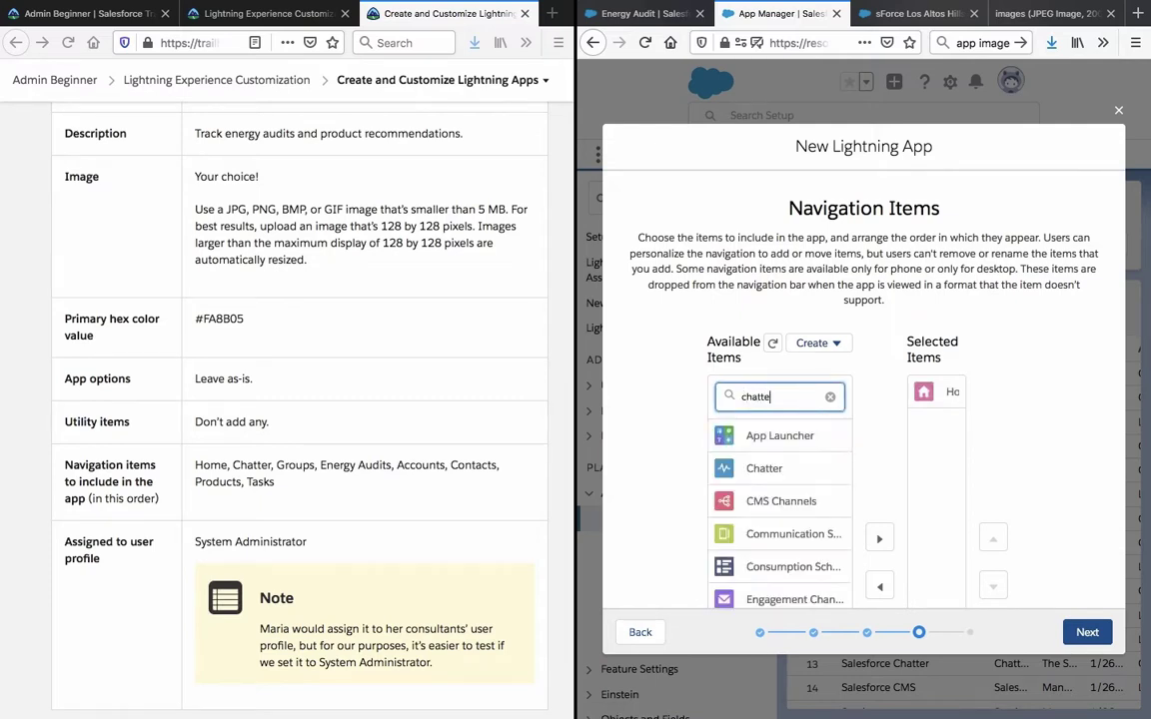
pyautogui.click(786, 435)
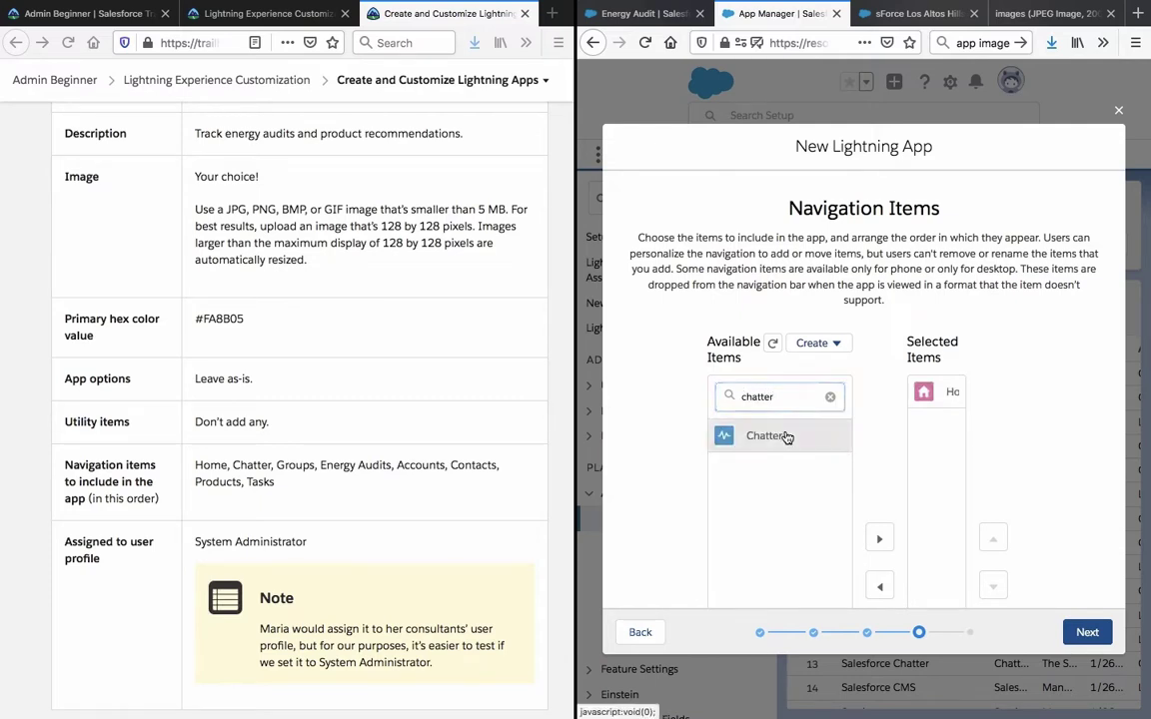
pyautogui.click(881, 539)
pyautogui.doubleClick(789, 396)
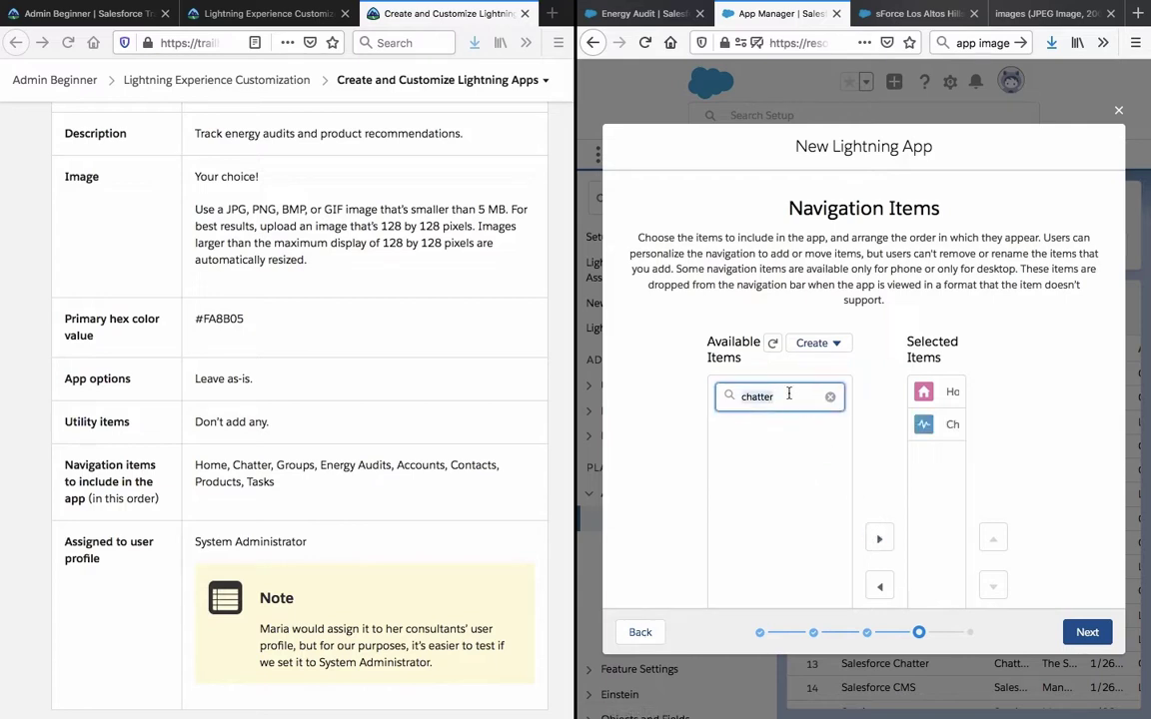
pyautogui.write('group')
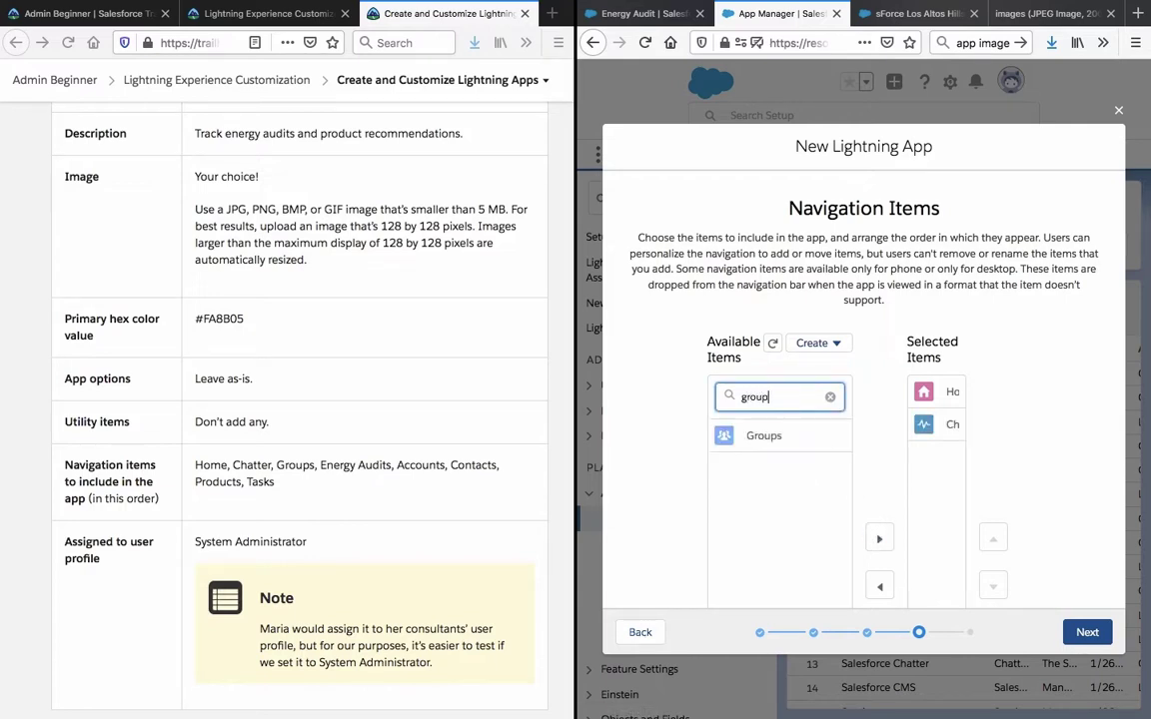
pyautogui.write('s')
pyautogui.click(761, 436)
pyautogui.click(880, 539)
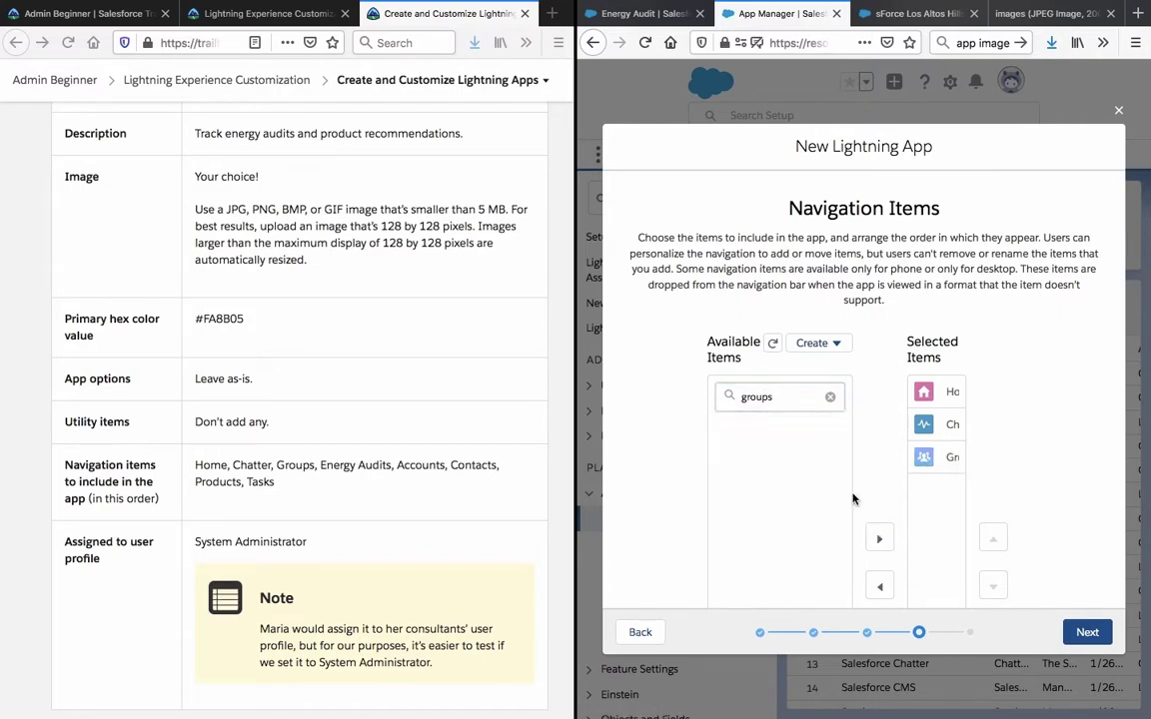
# Filter the available items for "energy audits" and add Energy Audits to the app's navigation.
pyautogui.doubleClick(796, 394)
pyautogui.write('e')
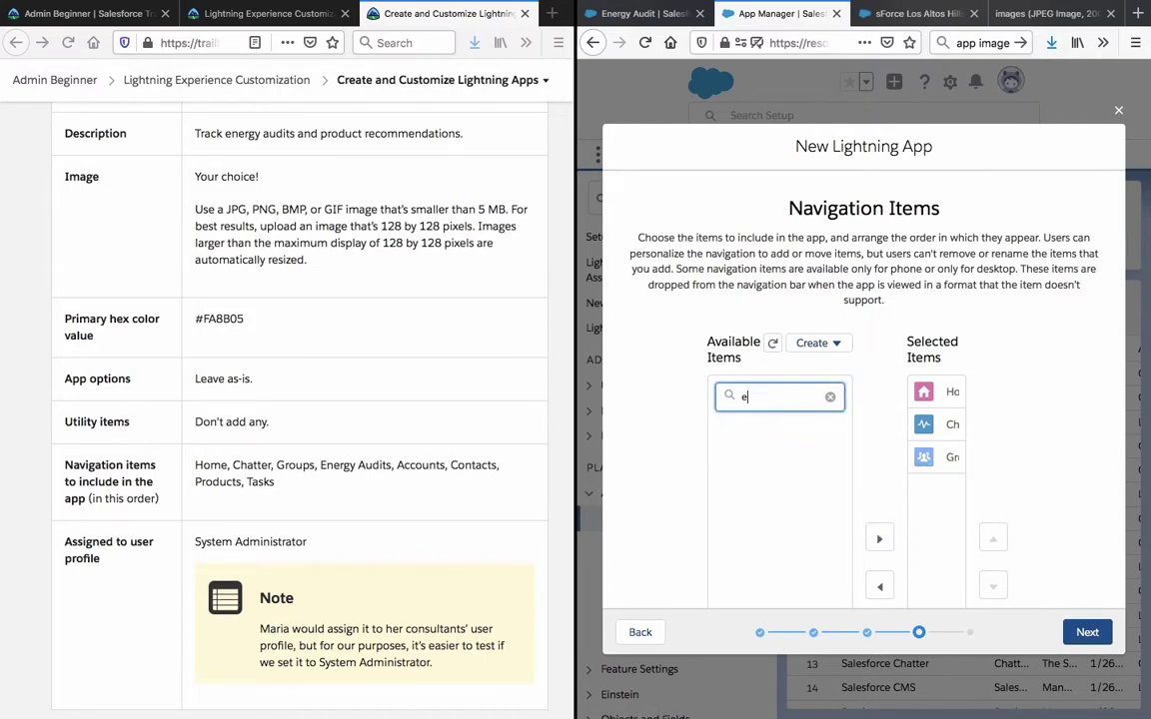
pyautogui.write('nergy audits')
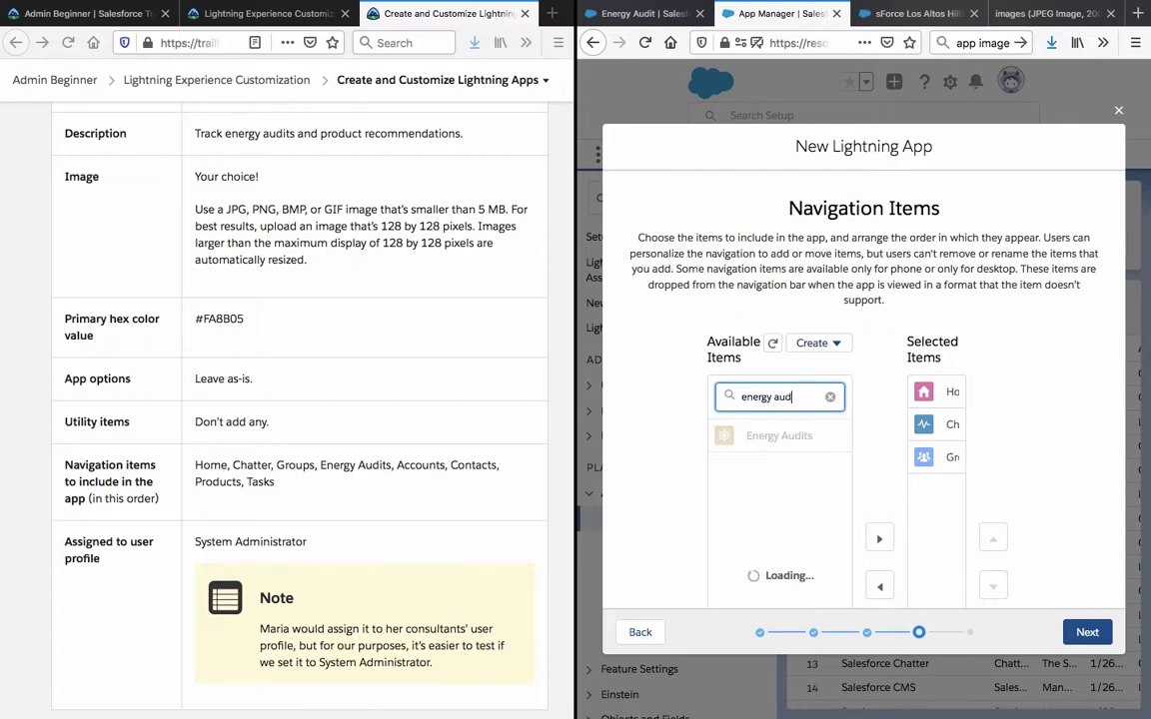
pyautogui.click(780, 437)
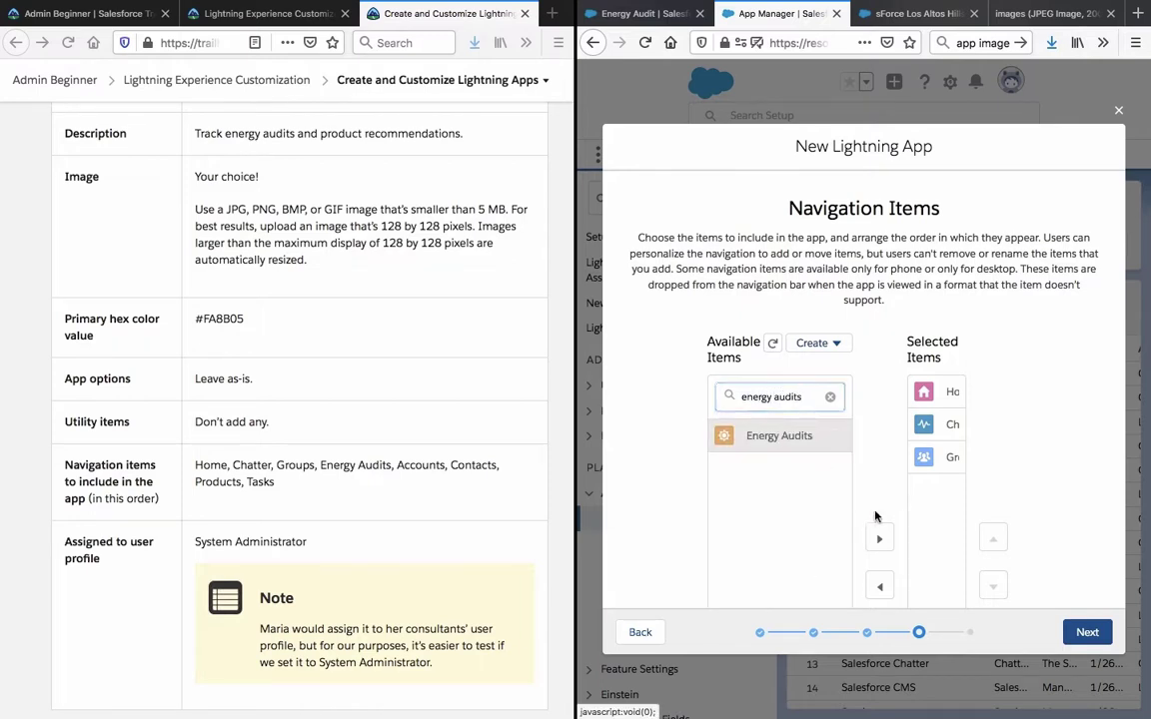
pyautogui.click(879, 540)
# Add Contacts and Products, in that order, to the app's selected navigation items after Energy Audits.
pyautogui.tripleClick(770, 397)
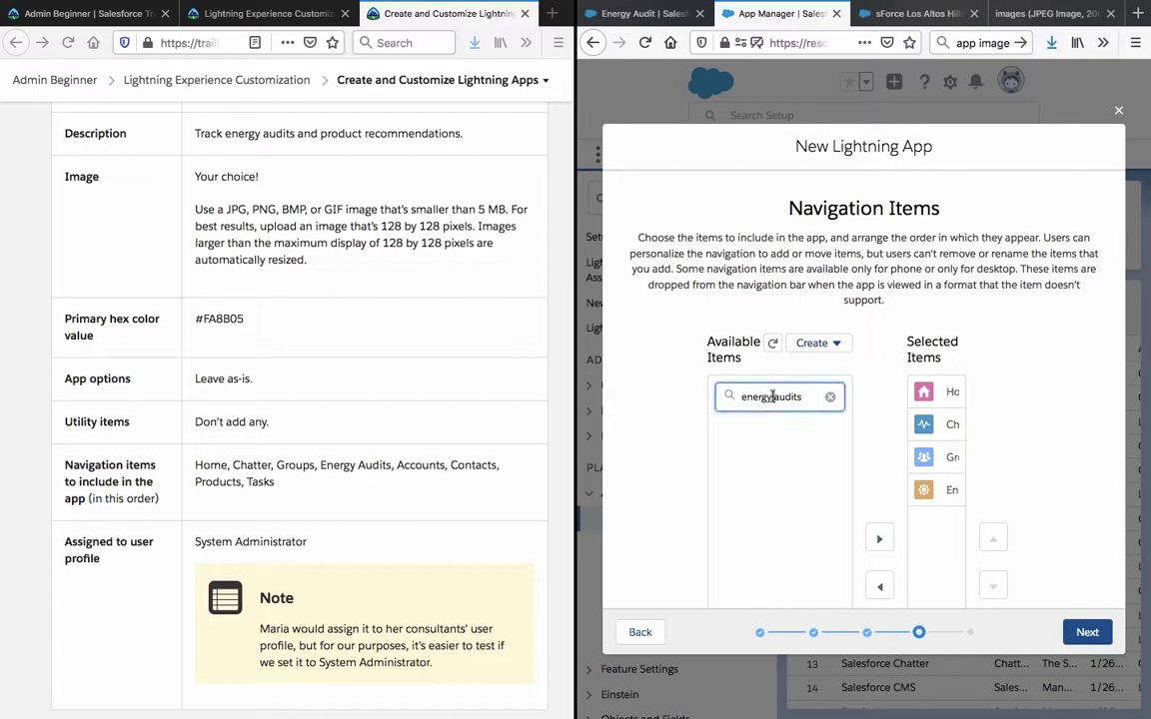
pyautogui.write('contacts')
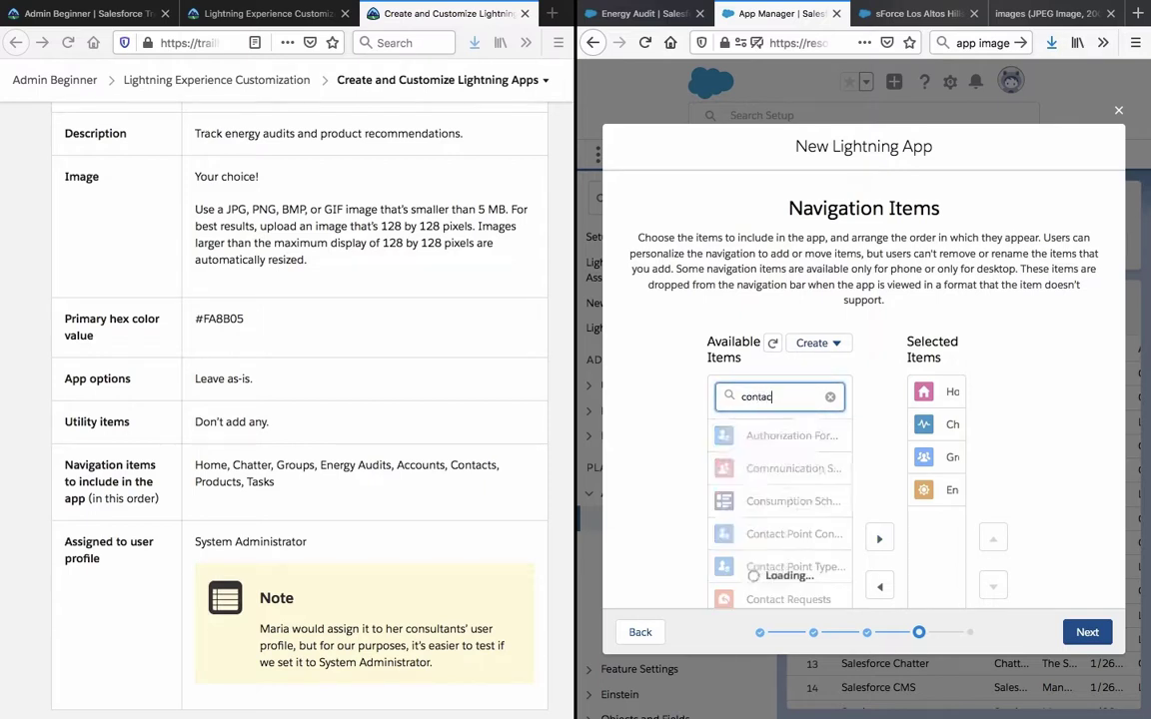
pyautogui.click(769, 444)
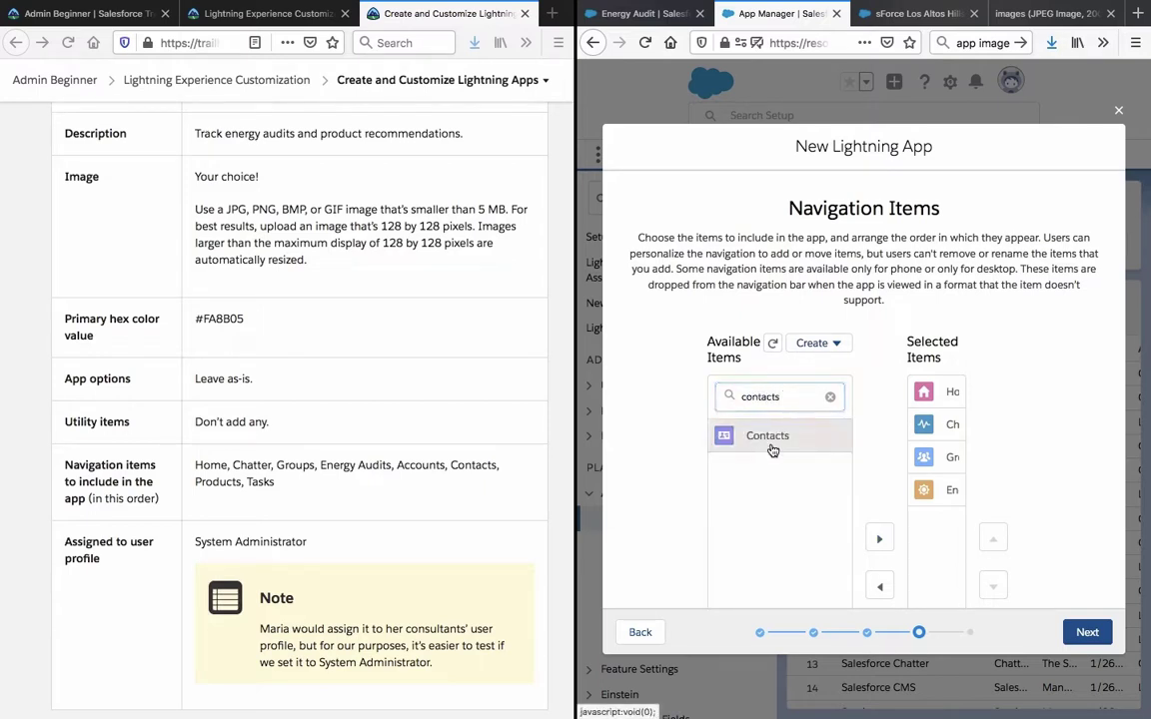
pyautogui.click(879, 540)
pyautogui.tripleClick(760, 397)
pyautogui.write('product')
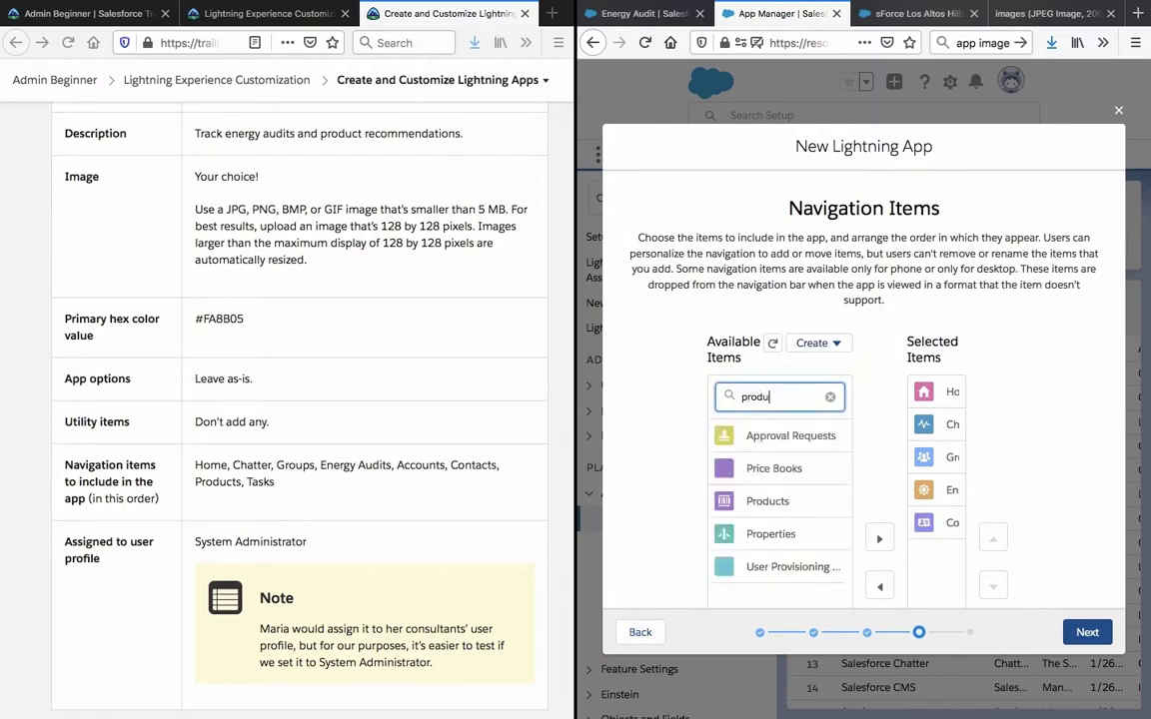
pyautogui.click(760, 441)
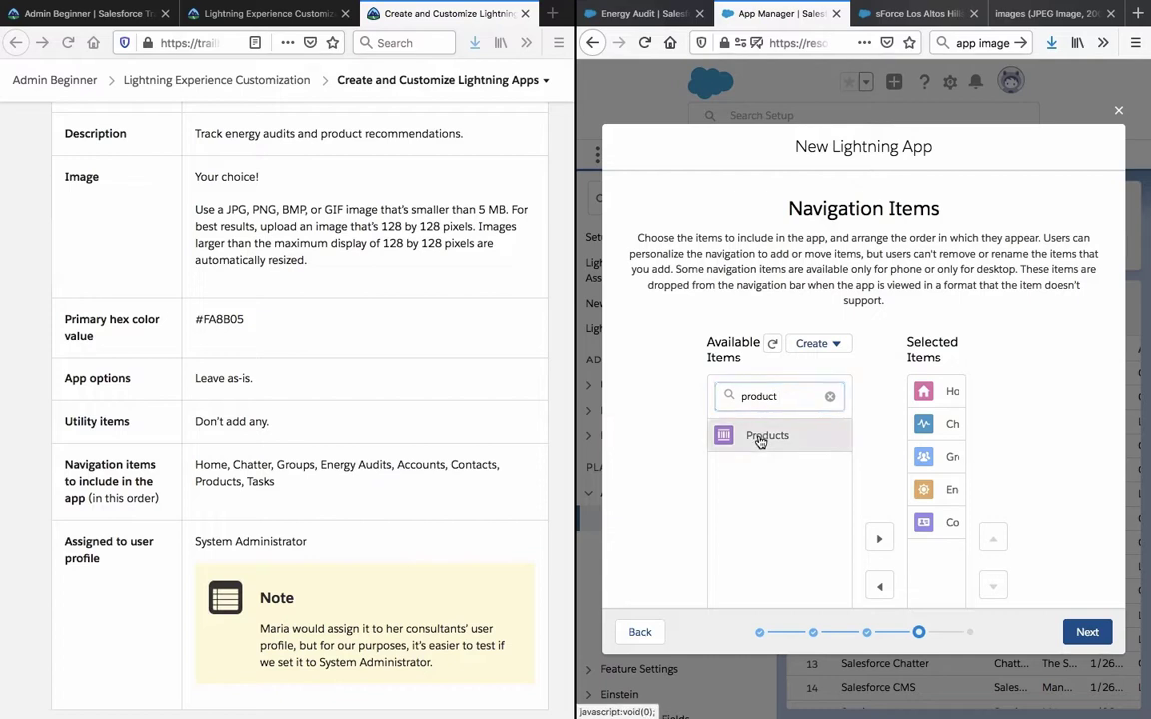
pyautogui.click(879, 539)
# Add Tasks as the last navigation item and continue the wizard to User Profiles.
pyautogui.tripleClick(759, 398)
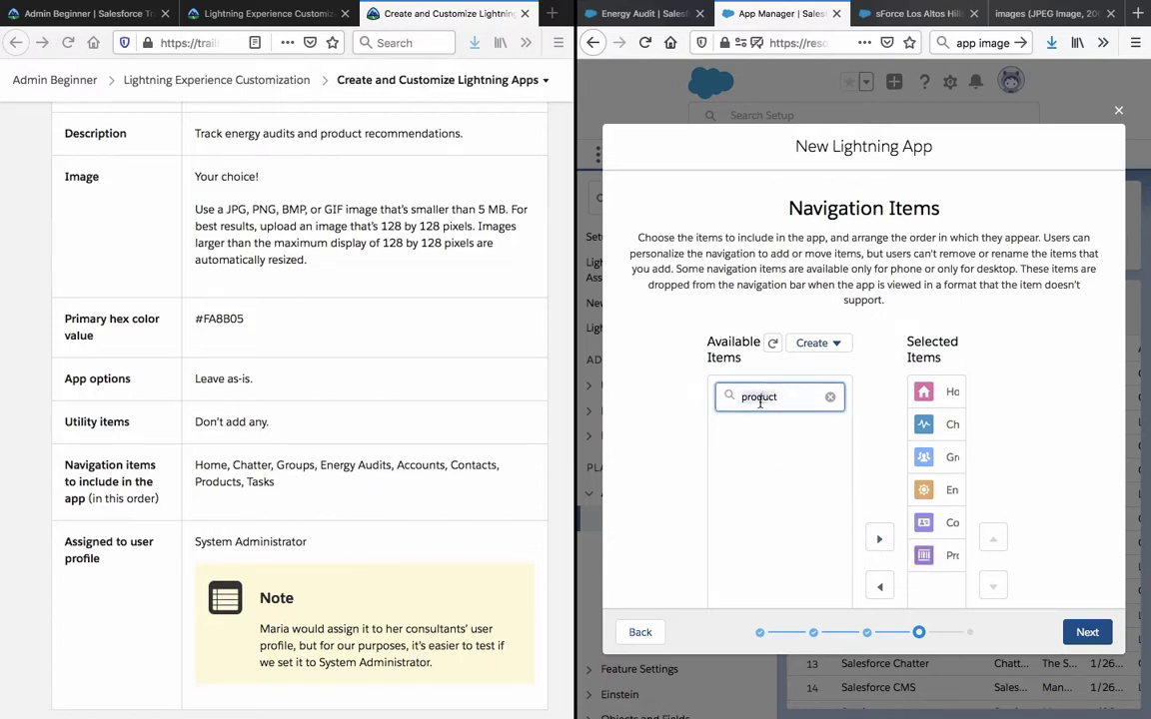
pyautogui.write('tasks')
pyautogui.click(750, 435)
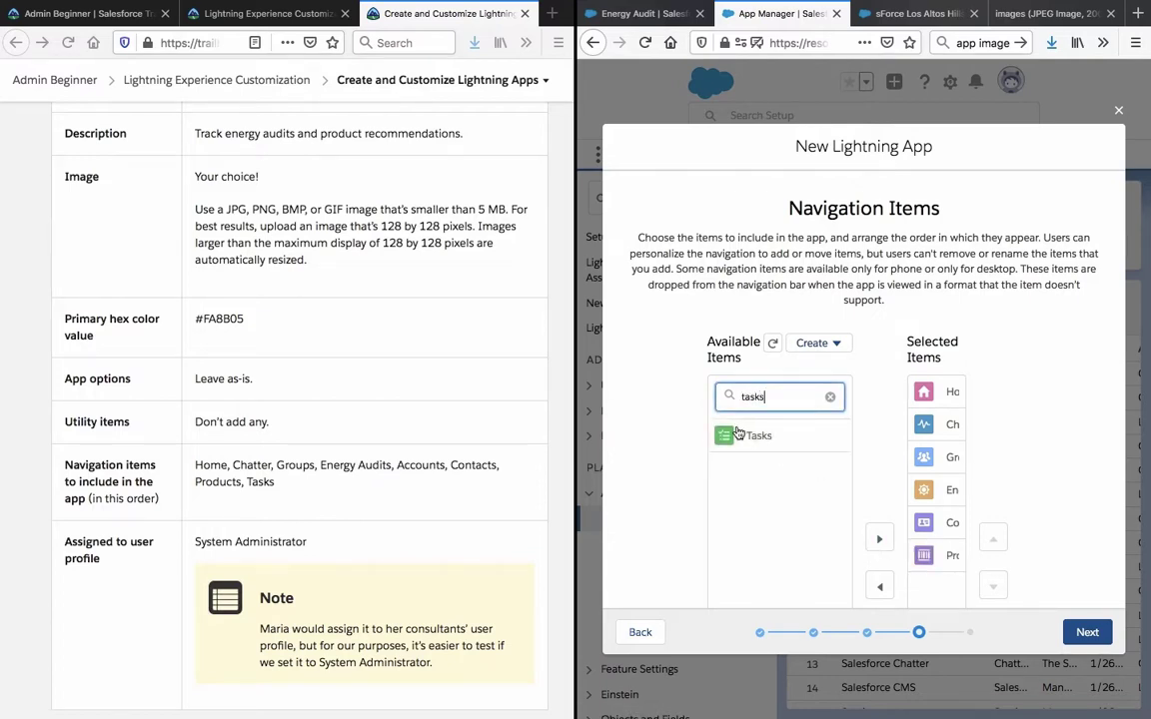
pyautogui.click(880, 541)
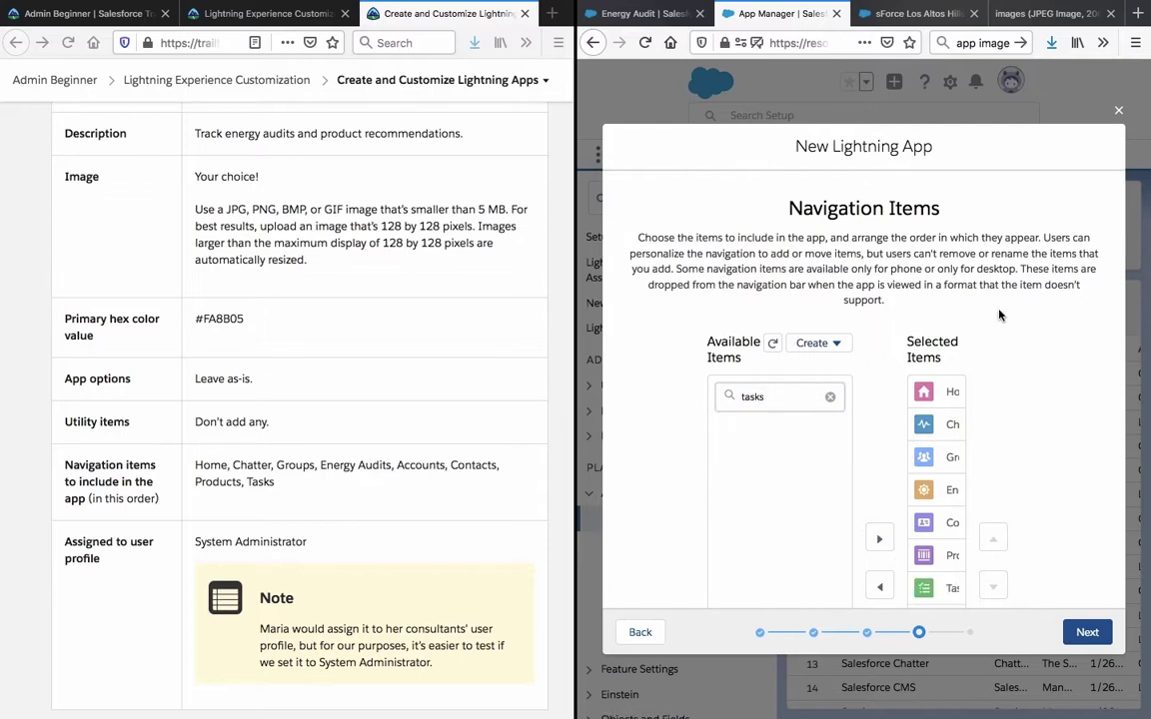
pyautogui.scroll(-3, 899, 300)
pyautogui.click(1087, 634)
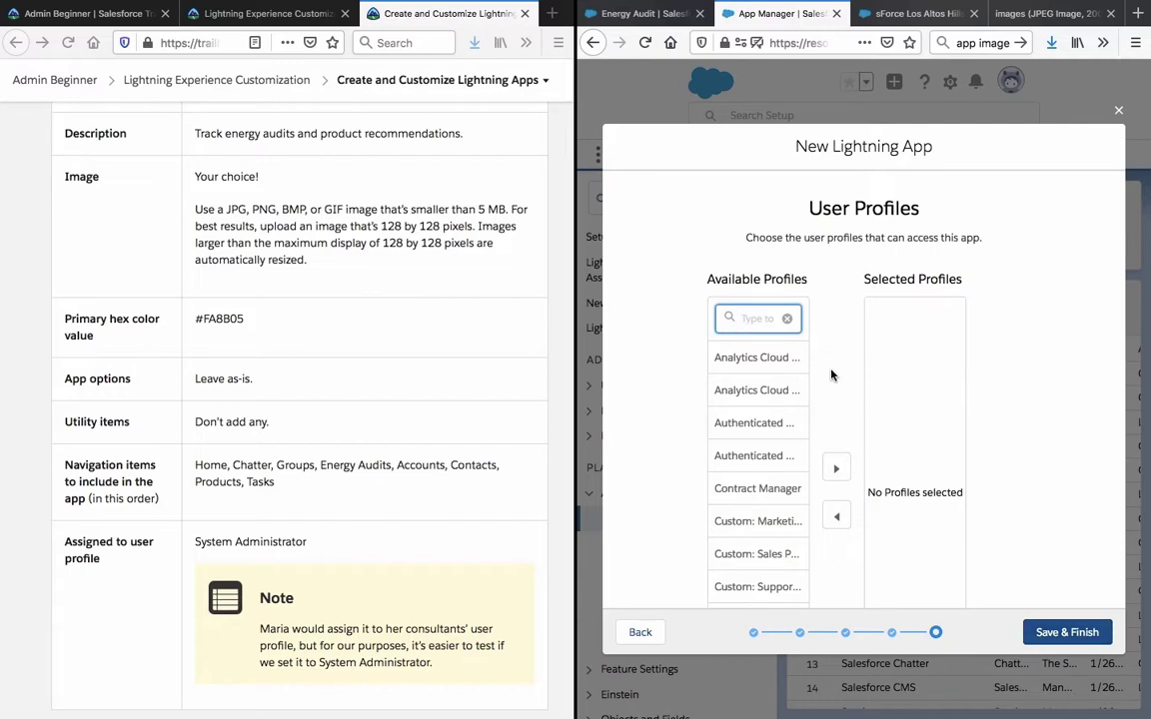
# Assign the app to the System Administrator user profile, as given in the Trailhead table.
pyautogui.scroll(-5, 457, 357)
pyautogui.scroll(2, 457, 358)
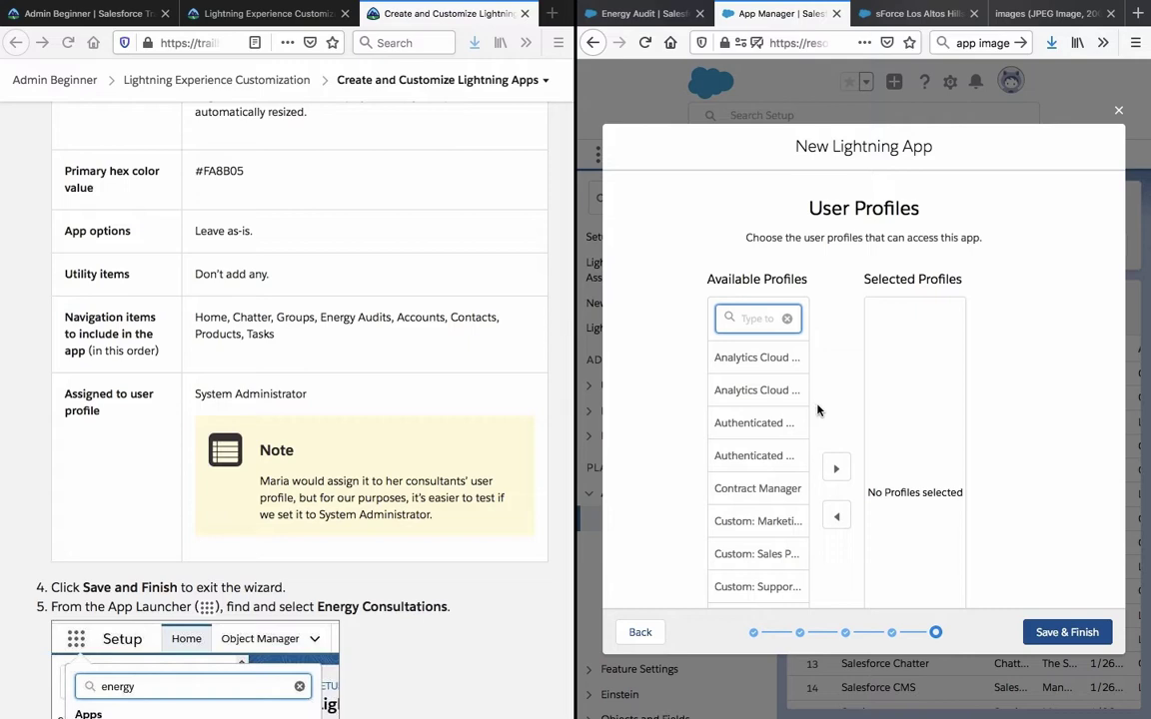
pyautogui.write('system')
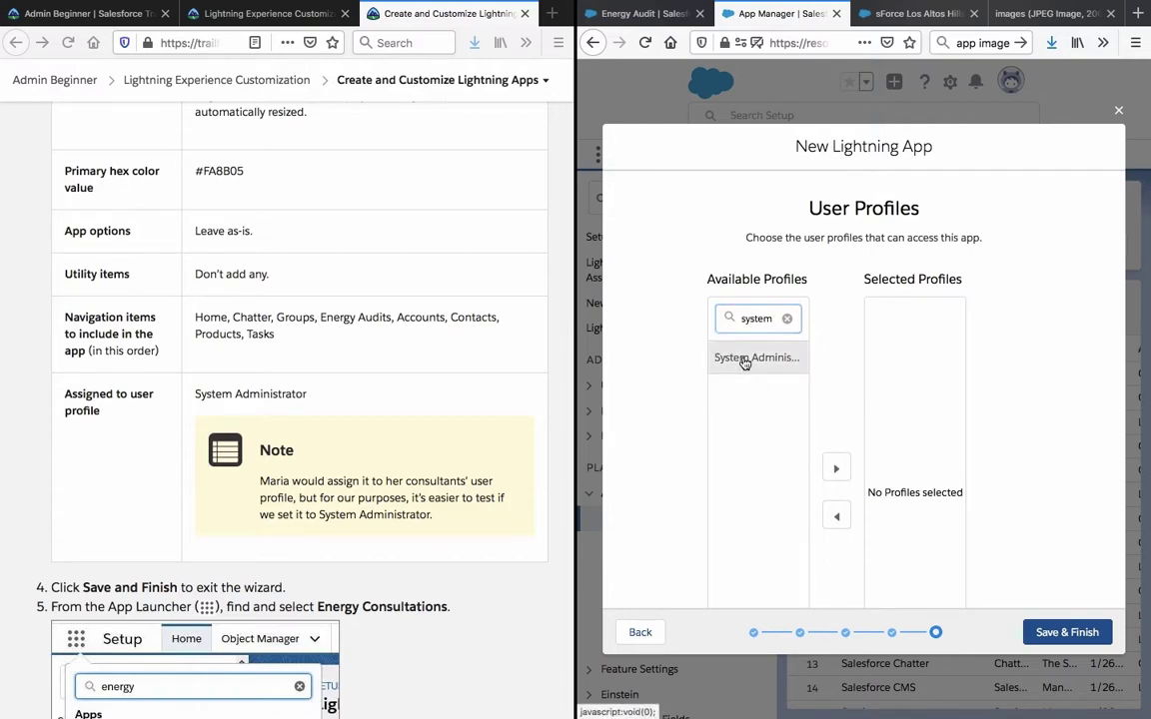
pyautogui.click(749, 359)
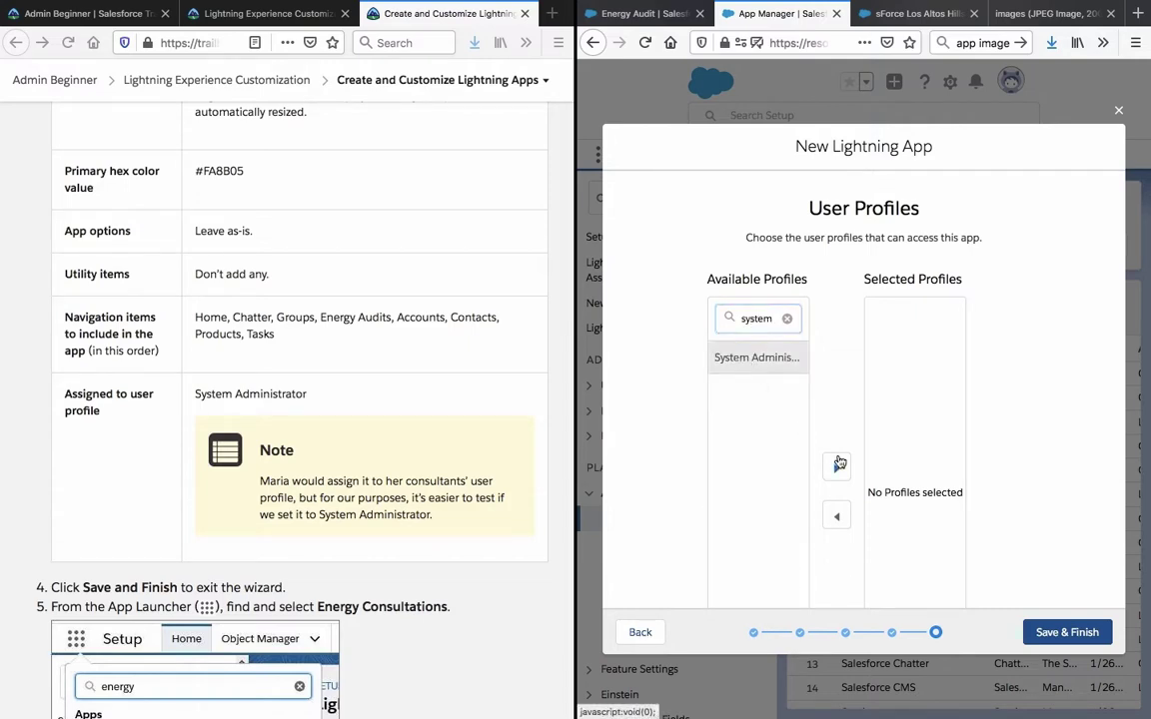
pyautogui.click(837, 470)
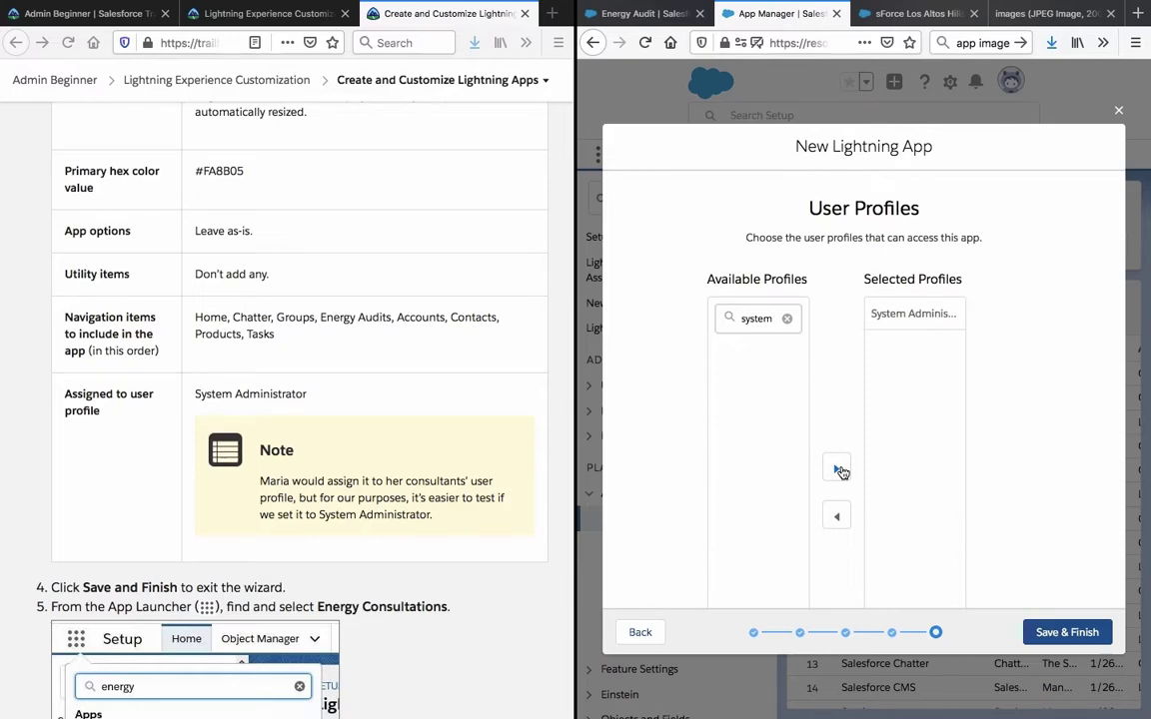
# Review the Trailhead note on profile assignment and the other available profiles, and save and finish the new app.
pyautogui.tripleClick(330, 488)
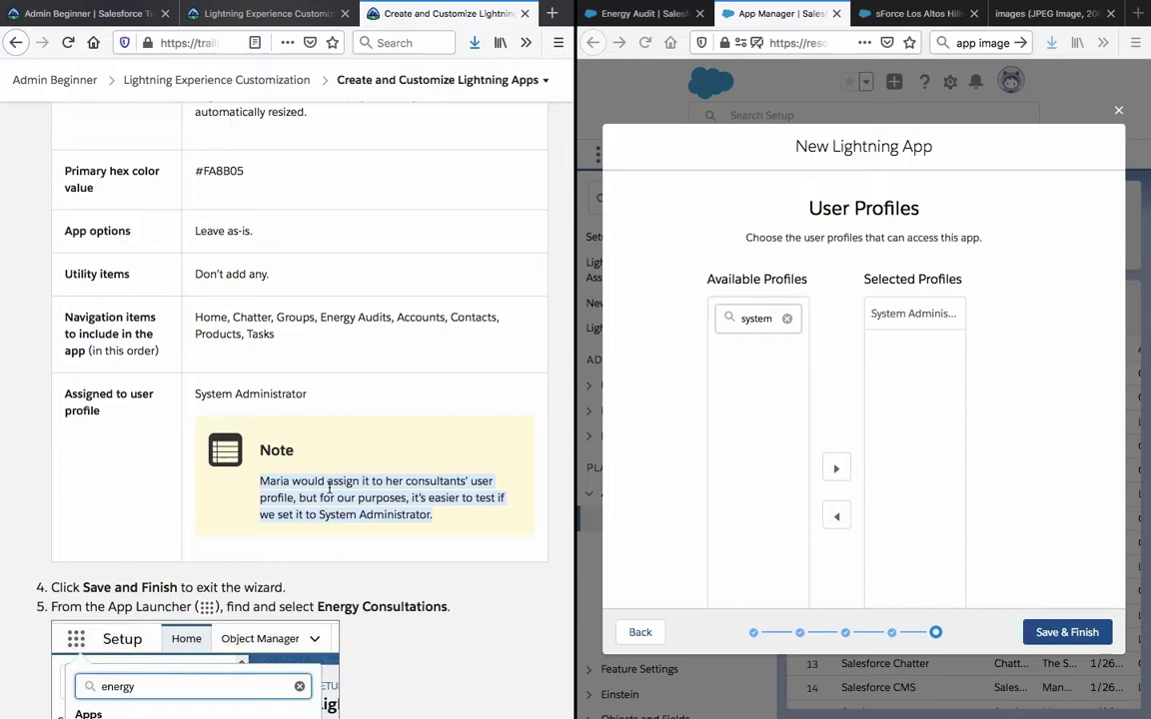
pyautogui.click(330, 488)
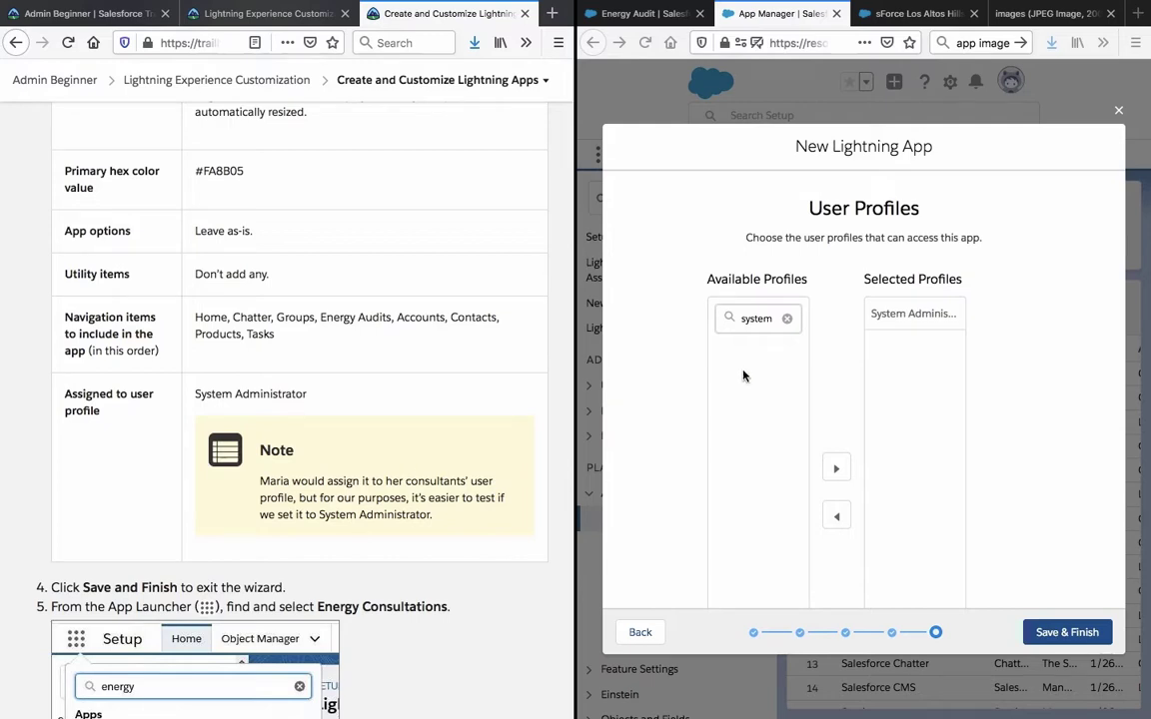
pyautogui.click(787, 319)
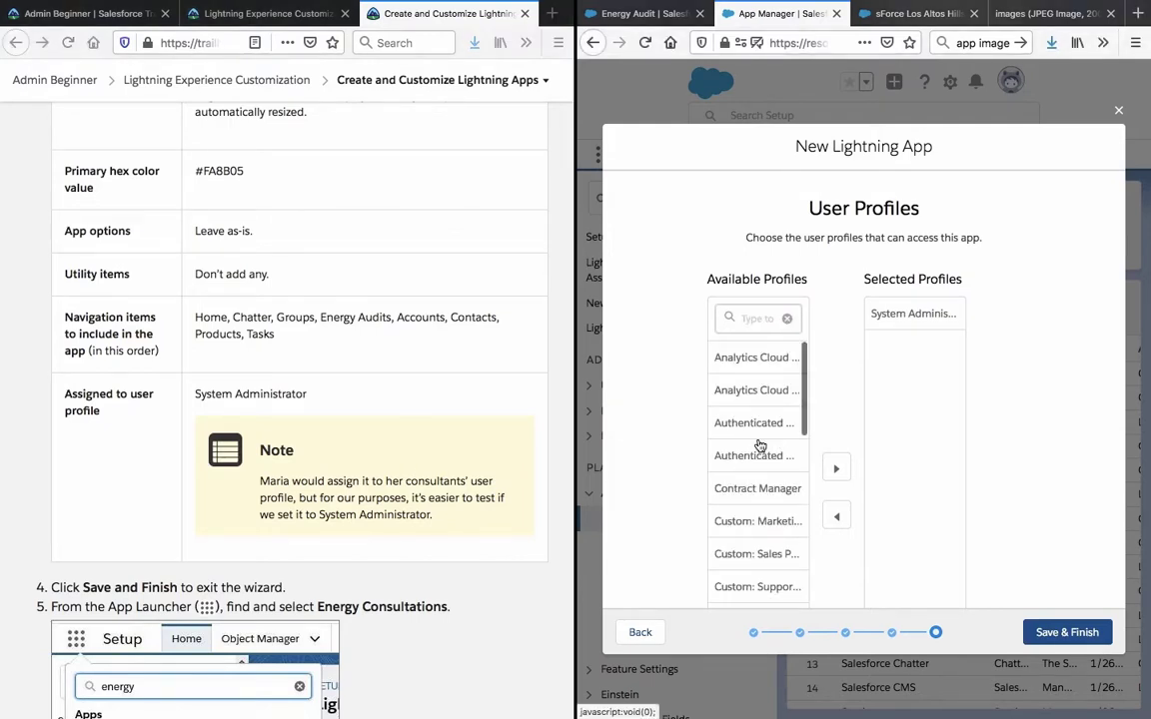
pyautogui.scroll(-5, 759, 446)
pyautogui.scroll(4, 759, 446)
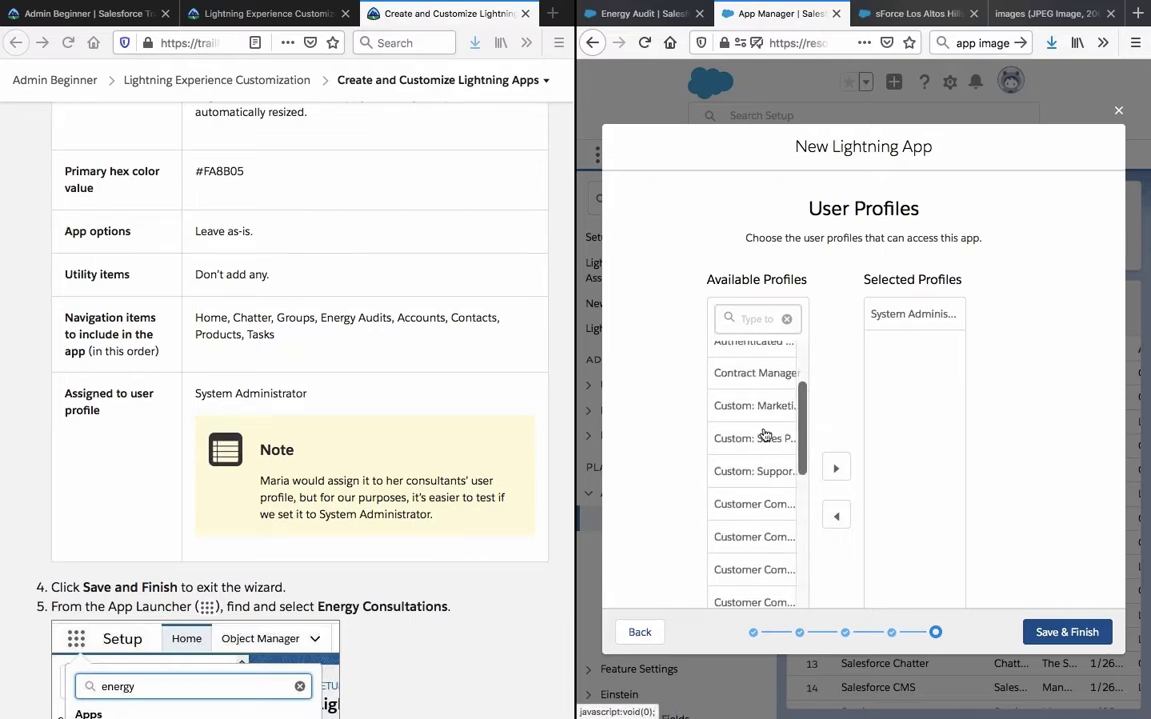
pyautogui.scroll(-3, 762, 435)
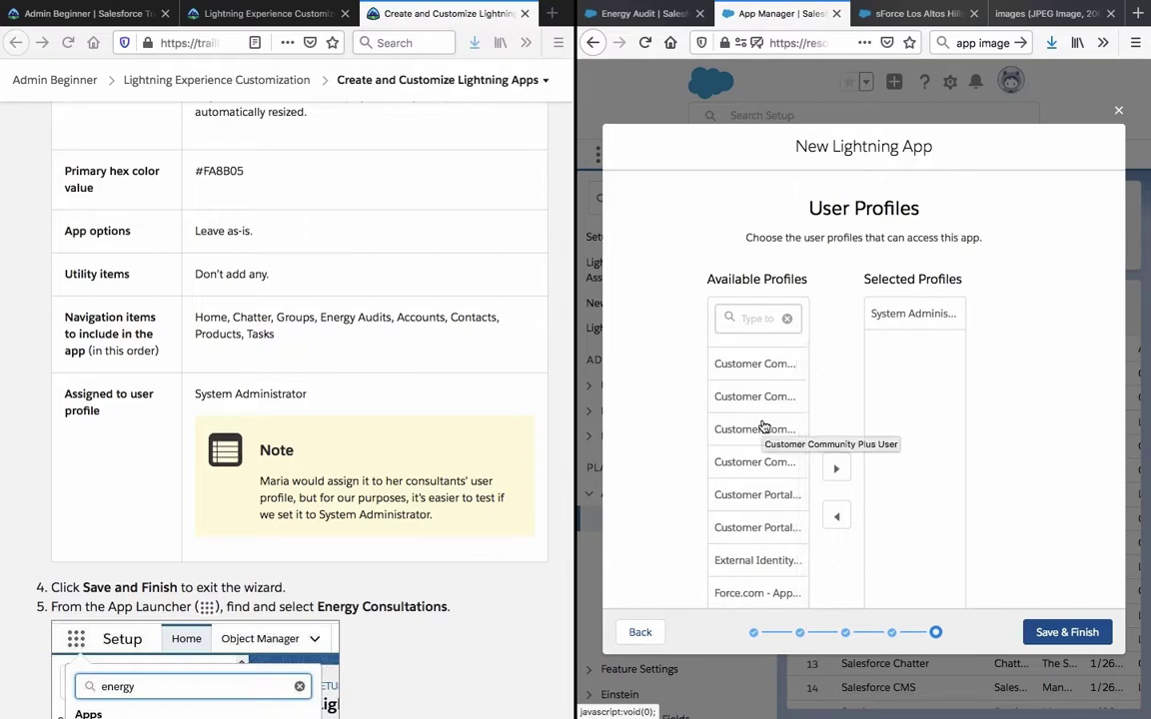
pyautogui.scroll(3, 762, 430)
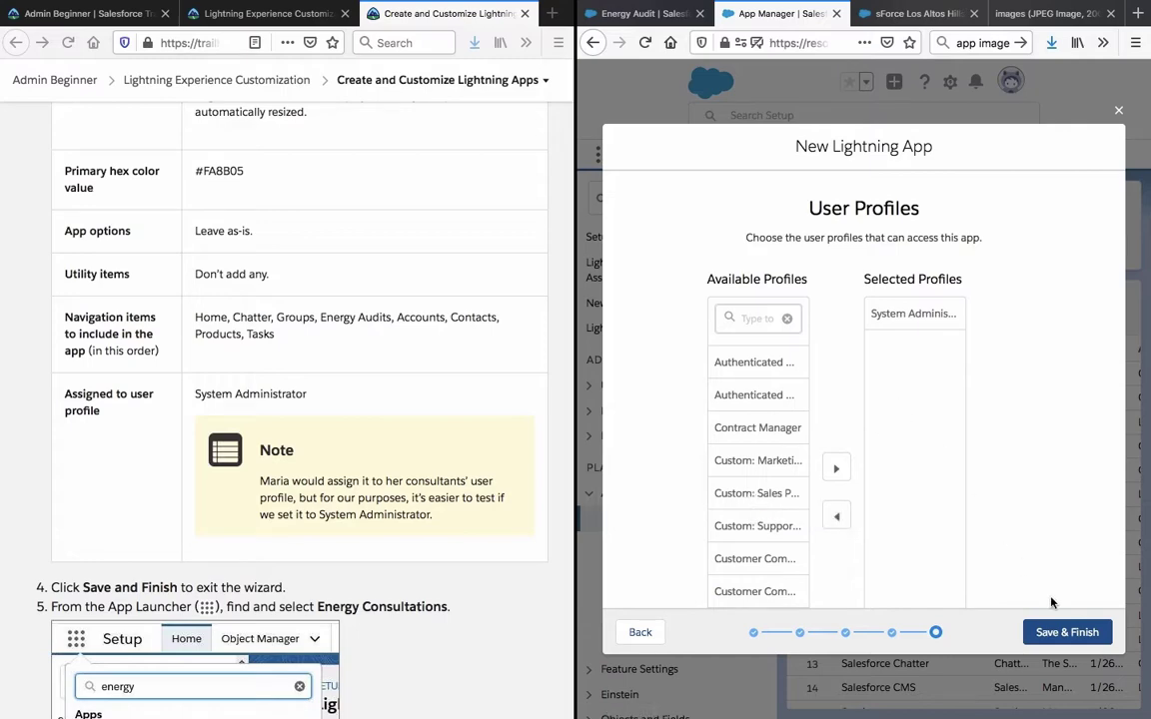
pyautogui.click(1057, 639)
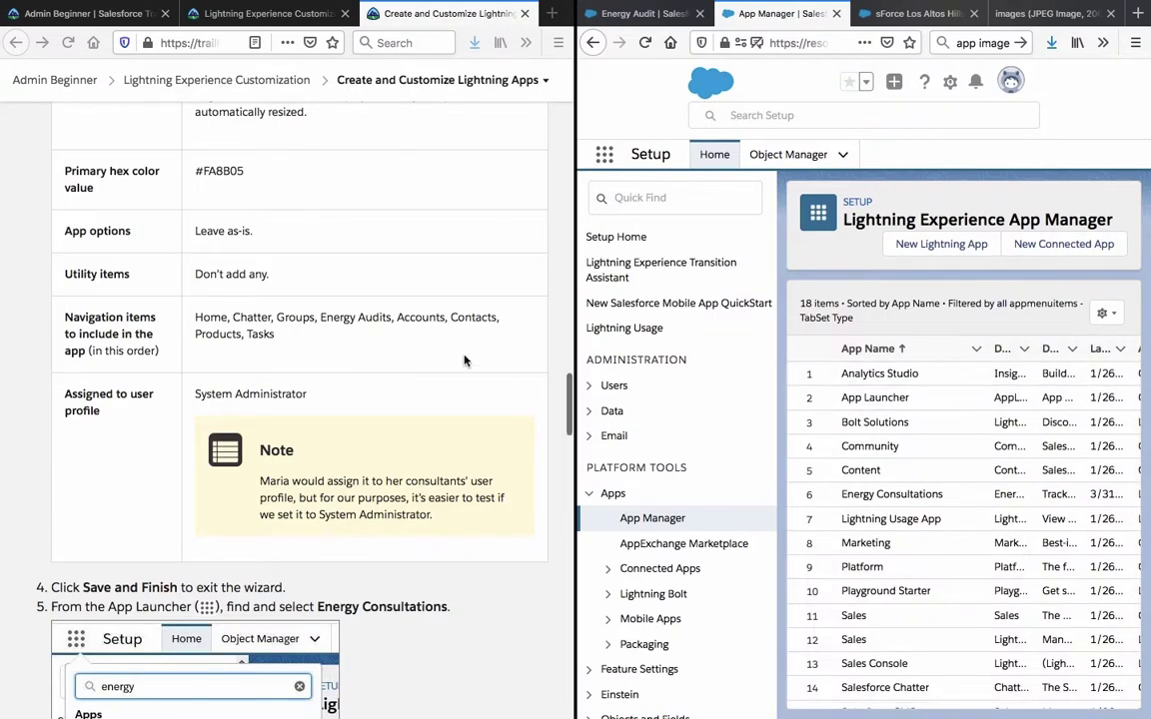
pyautogui.scroll(-5, 465, 361)
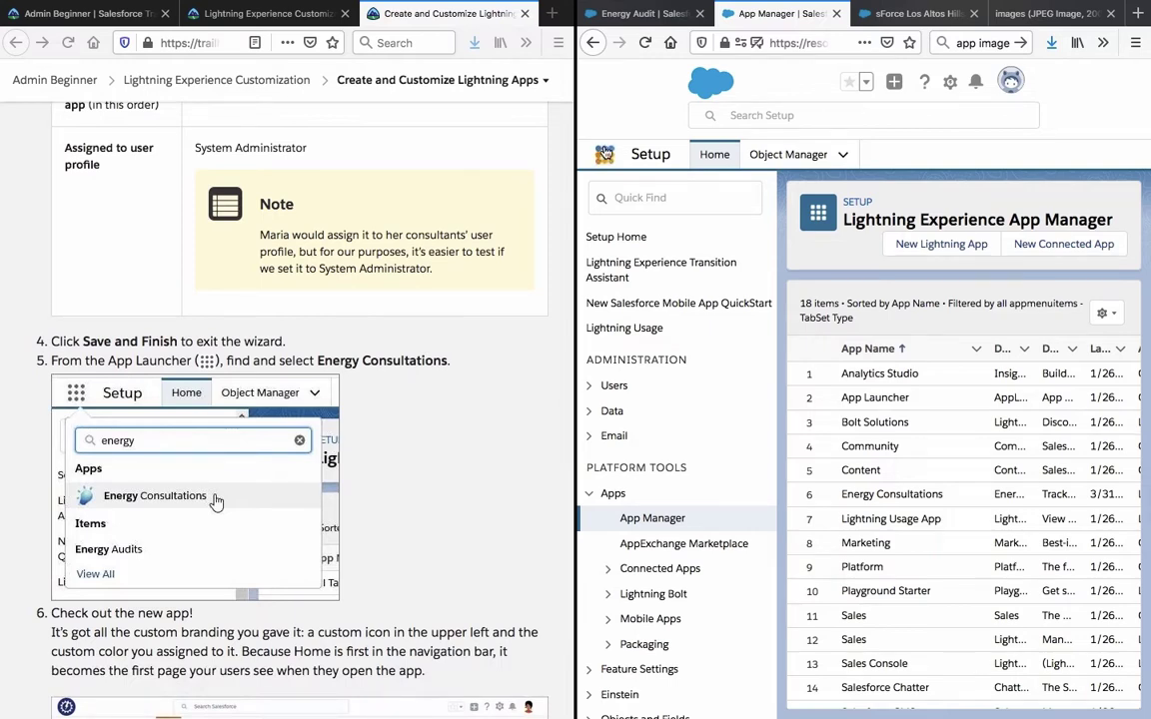
pyautogui.click(587, 14)
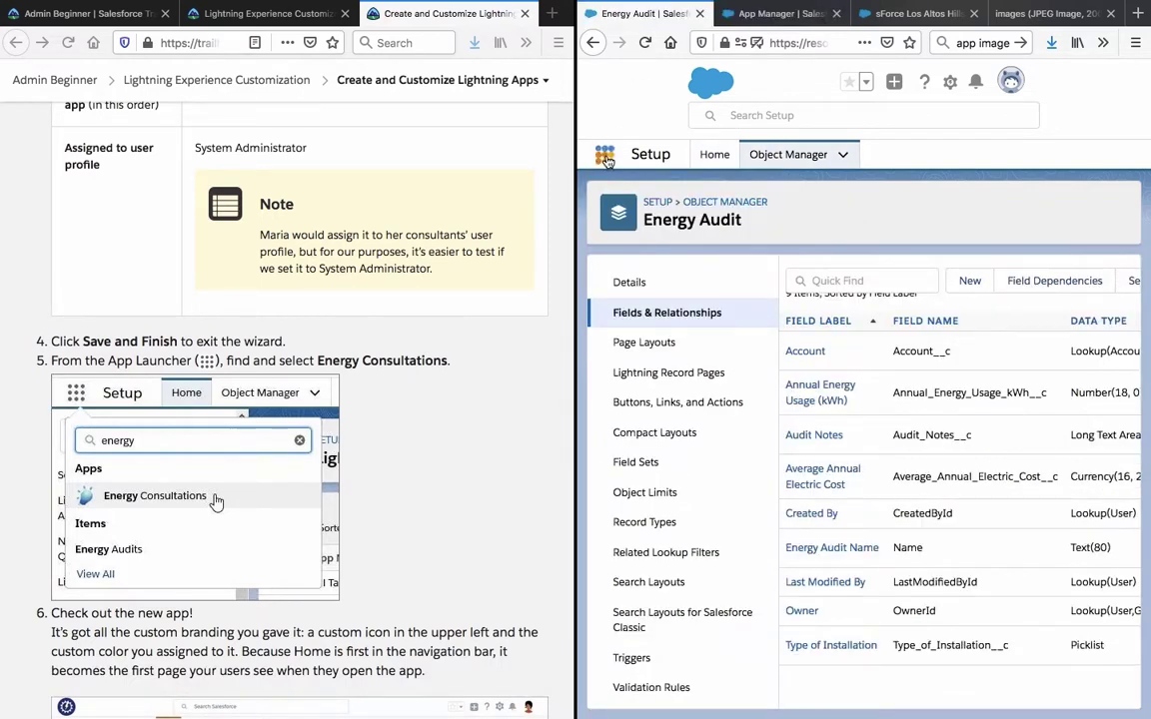
pyautogui.click(606, 157)
pyautogui.click(605, 156)
pyautogui.click(606, 156)
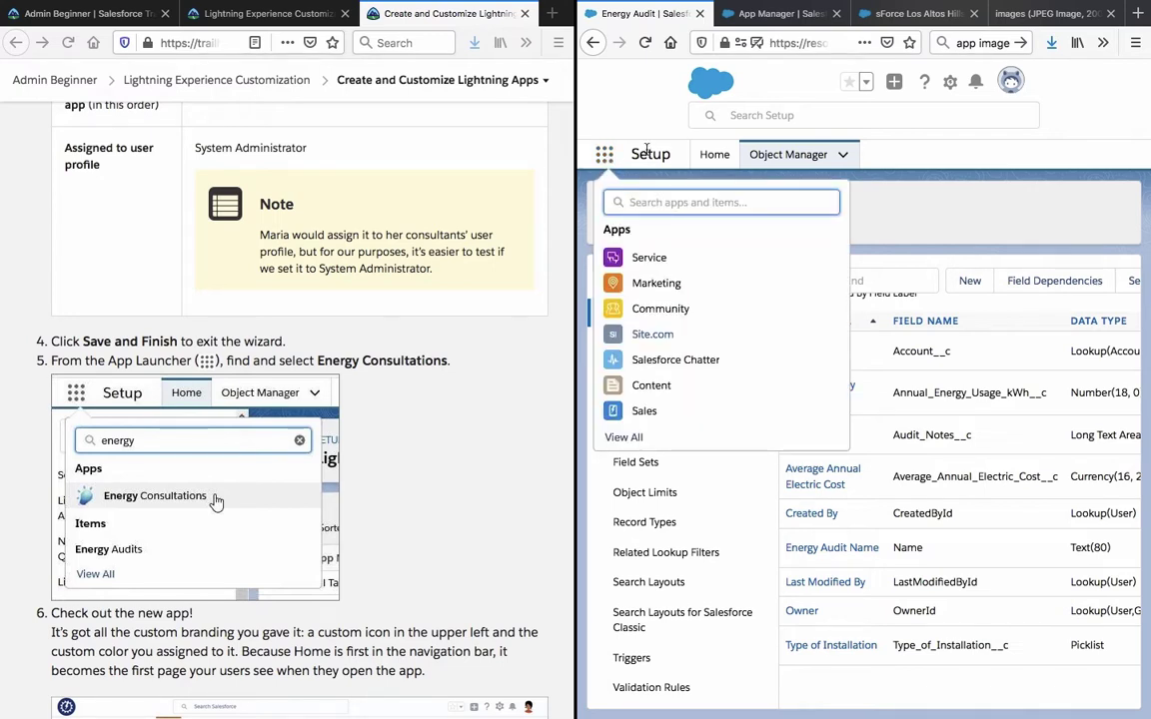
pyautogui.click(606, 157)
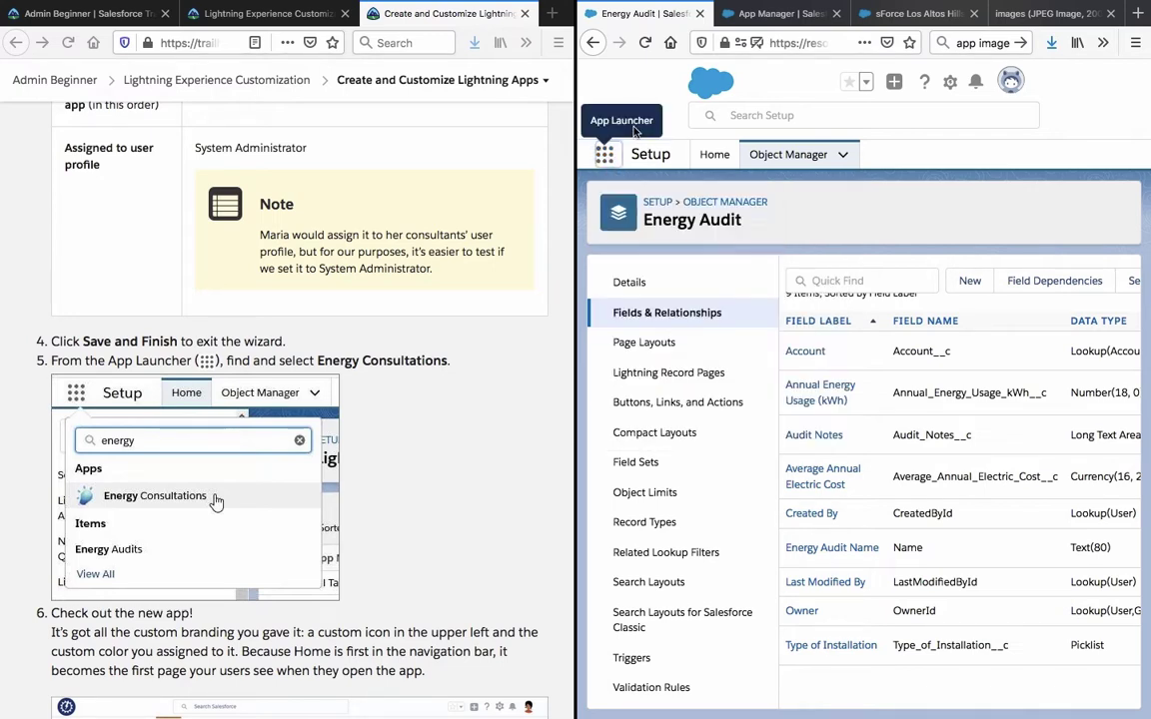
# From the Sales app's Home page, search the App Launcher for "energ" and open the Energy Consultations app.
pyautogui.click(947, 26)
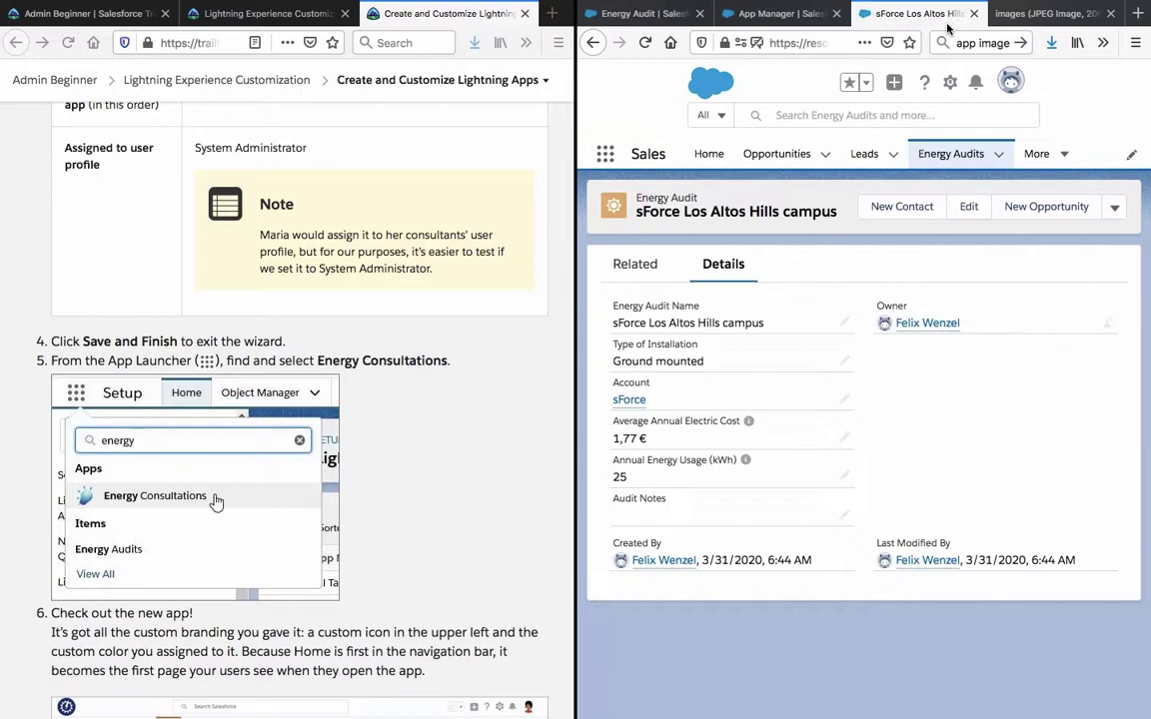
pyautogui.click(720, 160)
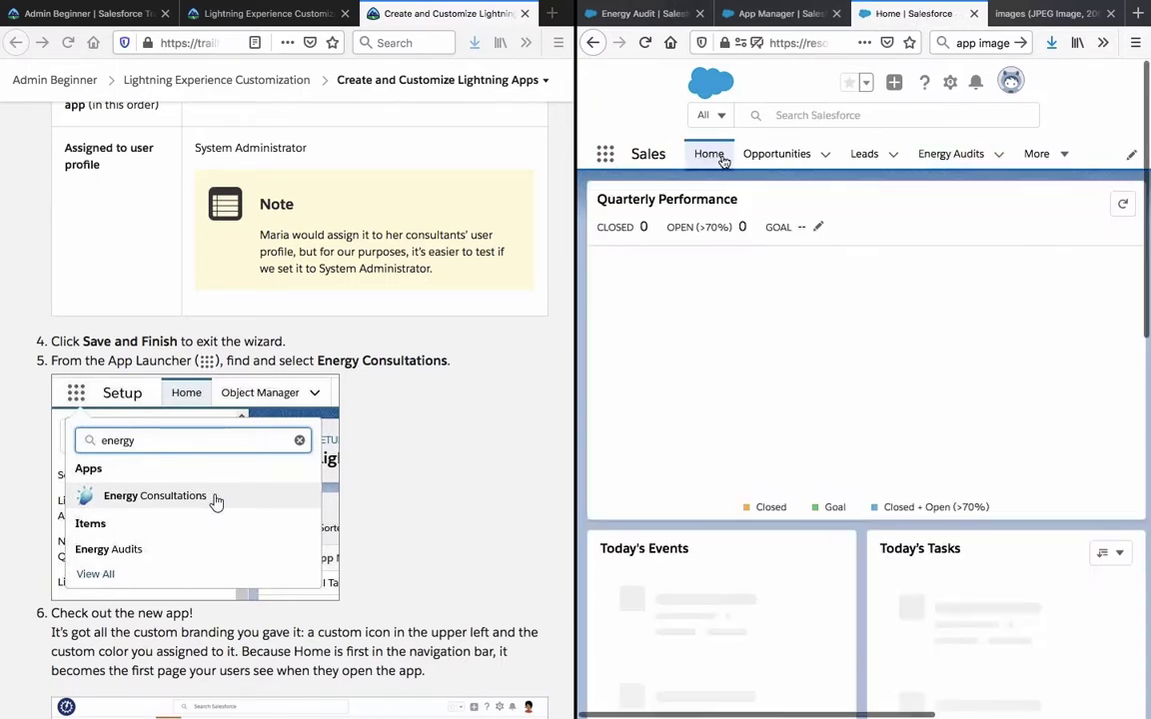
pyautogui.click(605, 153)
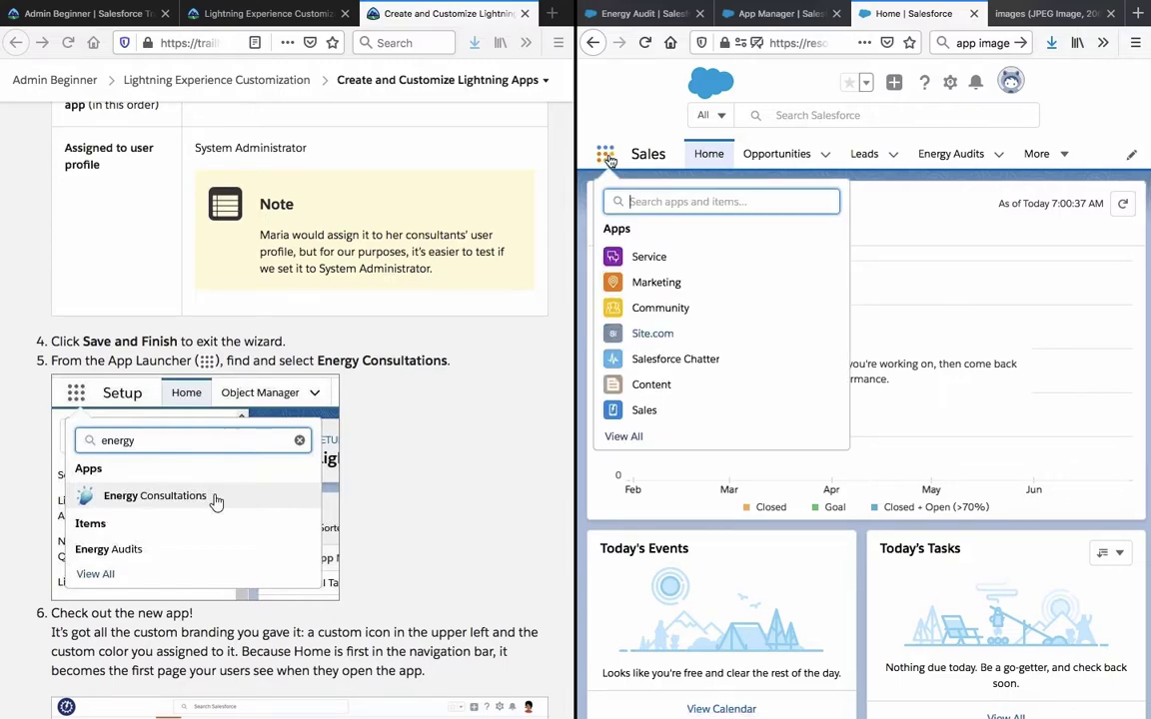
pyautogui.scroll(10, 400, 235)
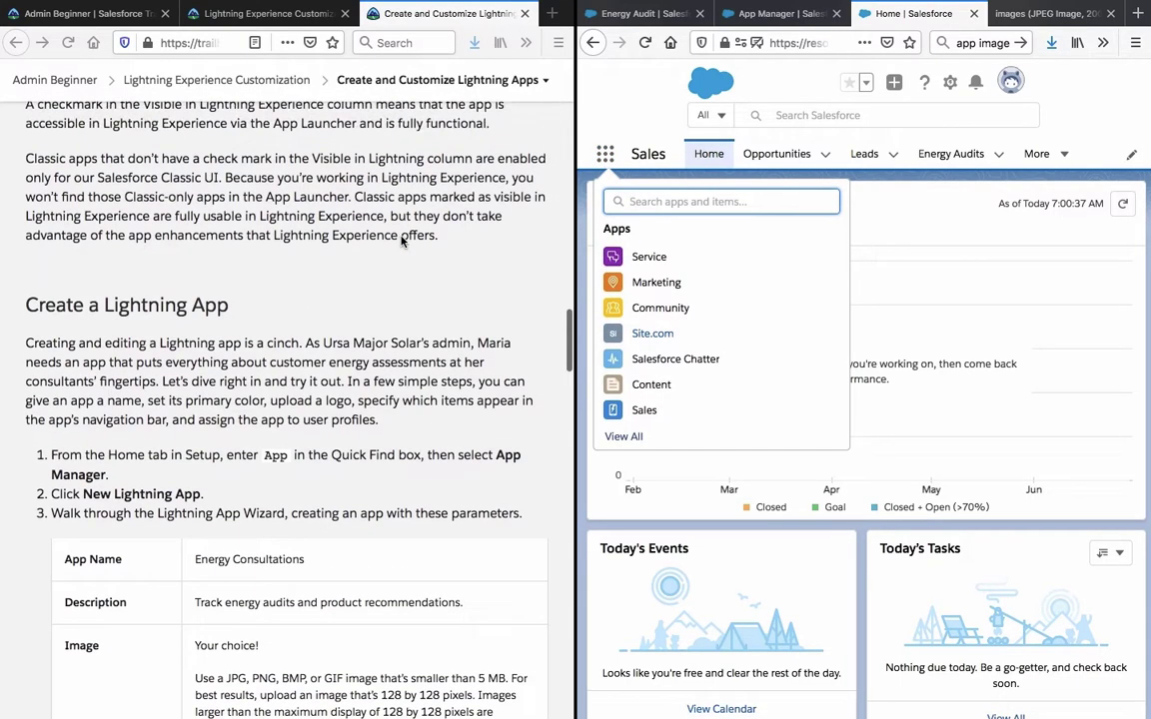
pyautogui.write('energ')
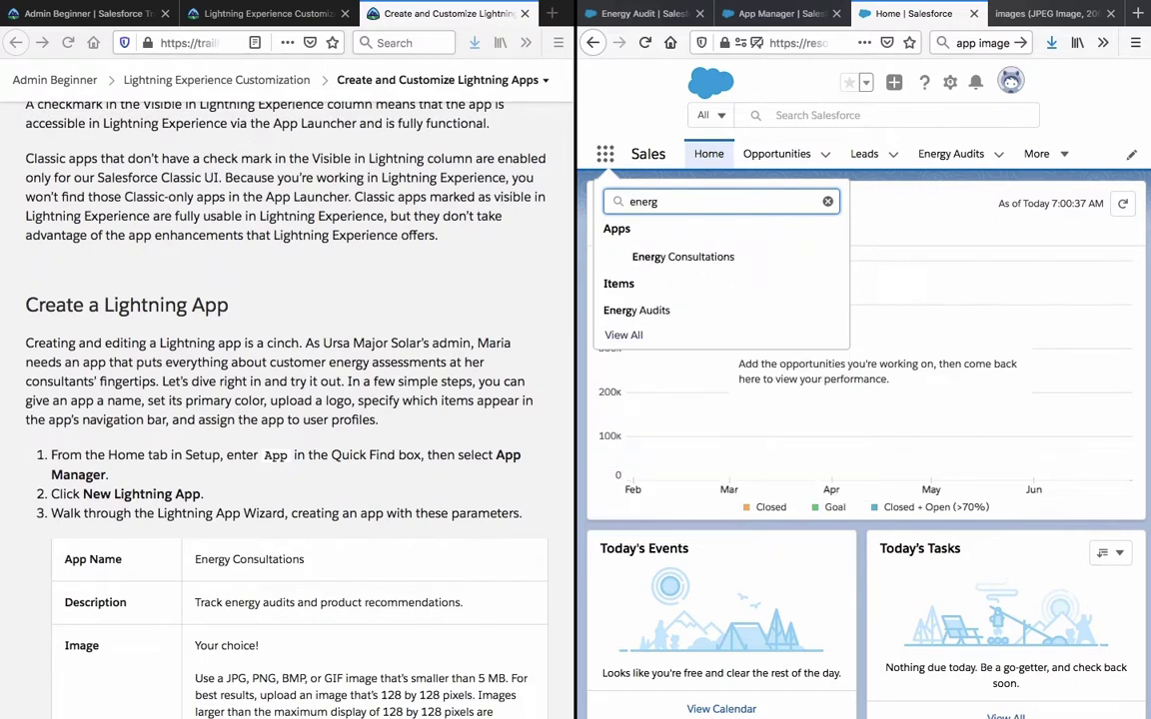
pyautogui.click(614, 259)
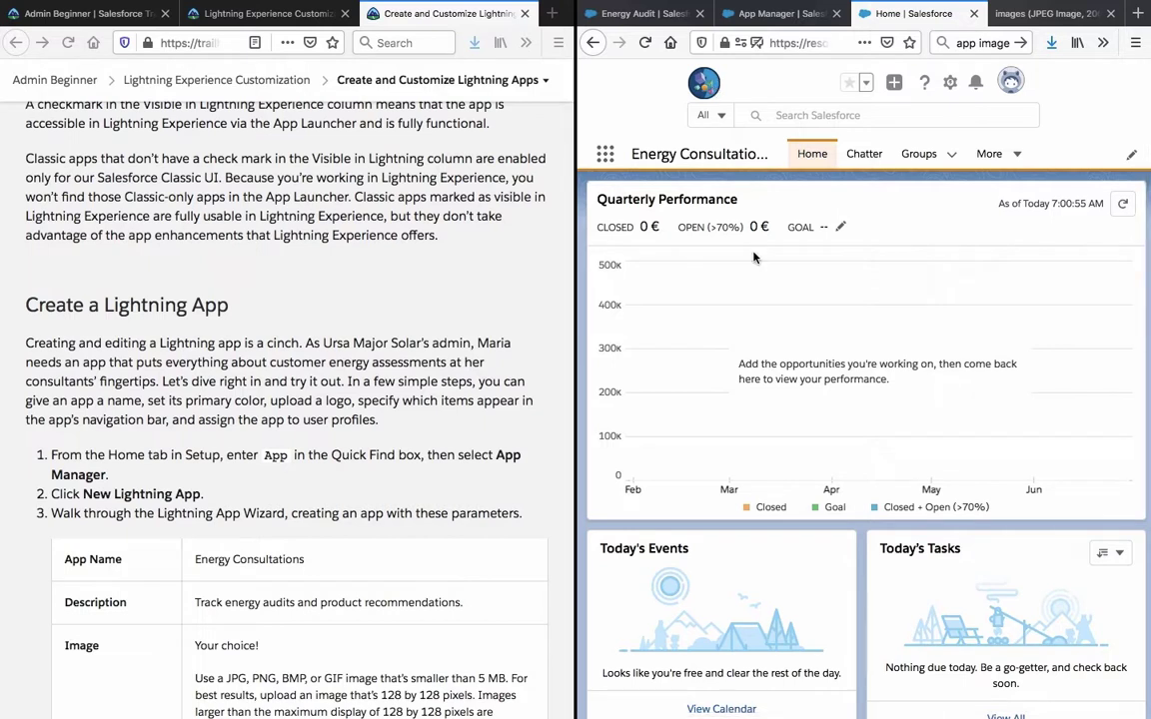
# Check the Energy Consultations navigation items, including Groups and the overflow items, view the Energy Audits list, and return to the app's Home page.
pyautogui.scroll(-1, 752, 257)
pyautogui.scroll(1, 753, 257)
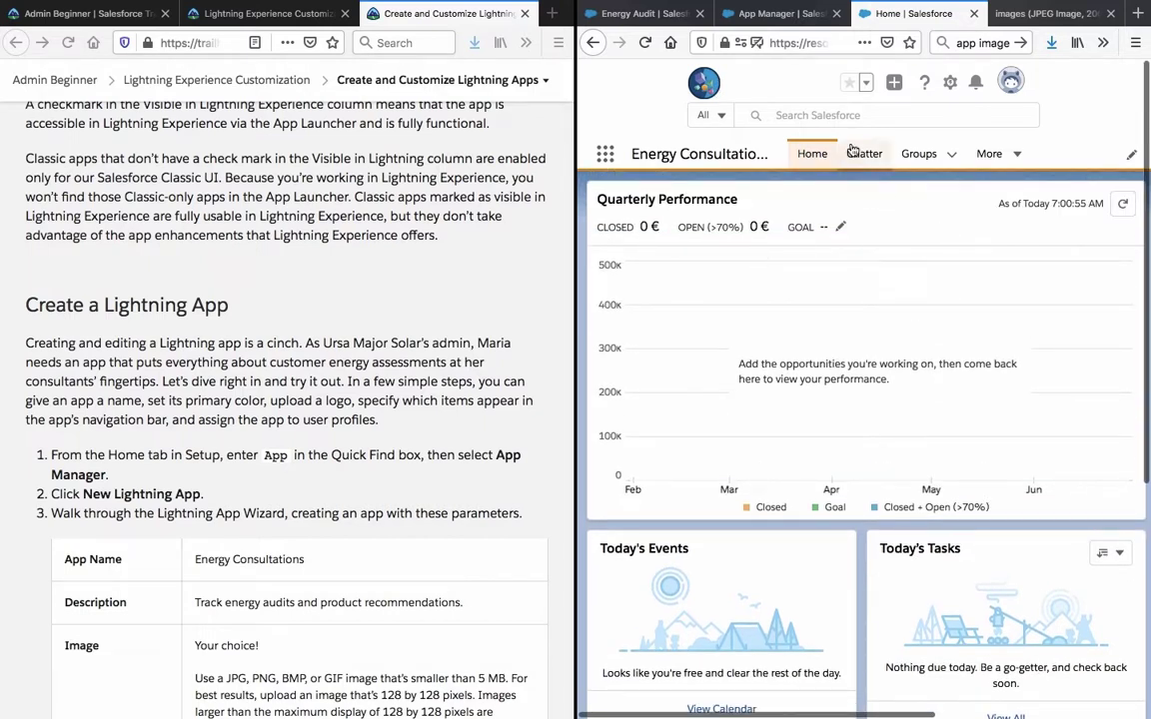
pyautogui.click(951, 155)
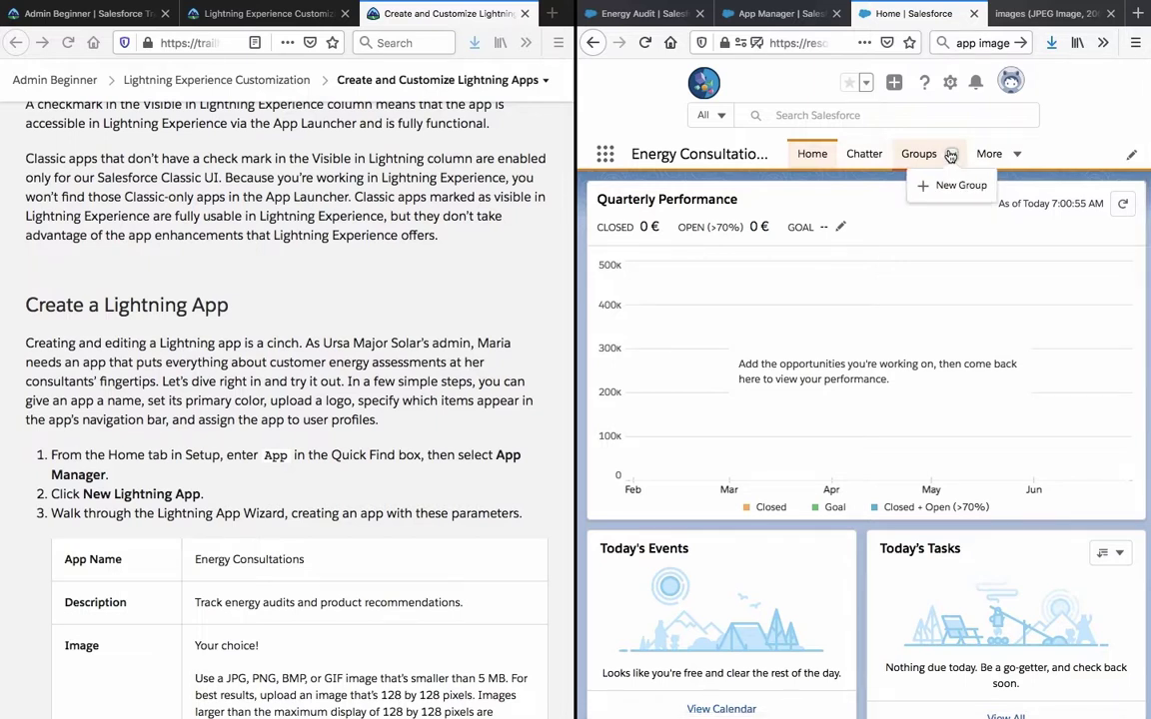
pyautogui.click(950, 155)
pyautogui.click(1017, 154)
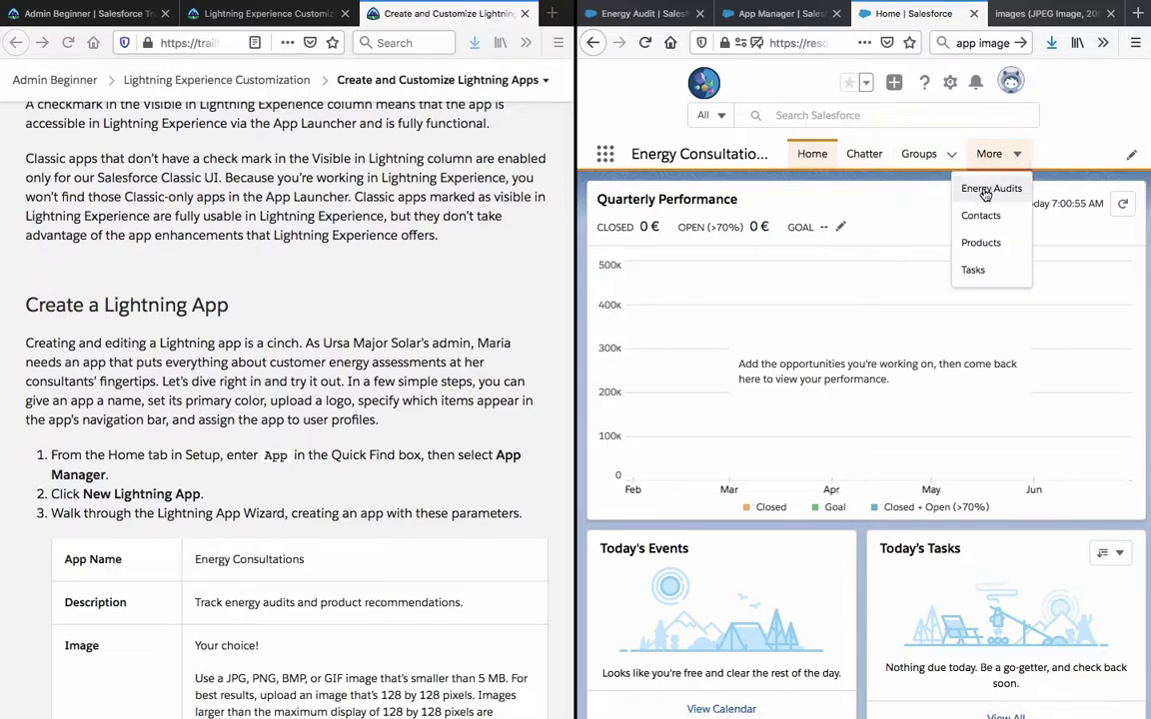
pyautogui.click(985, 189)
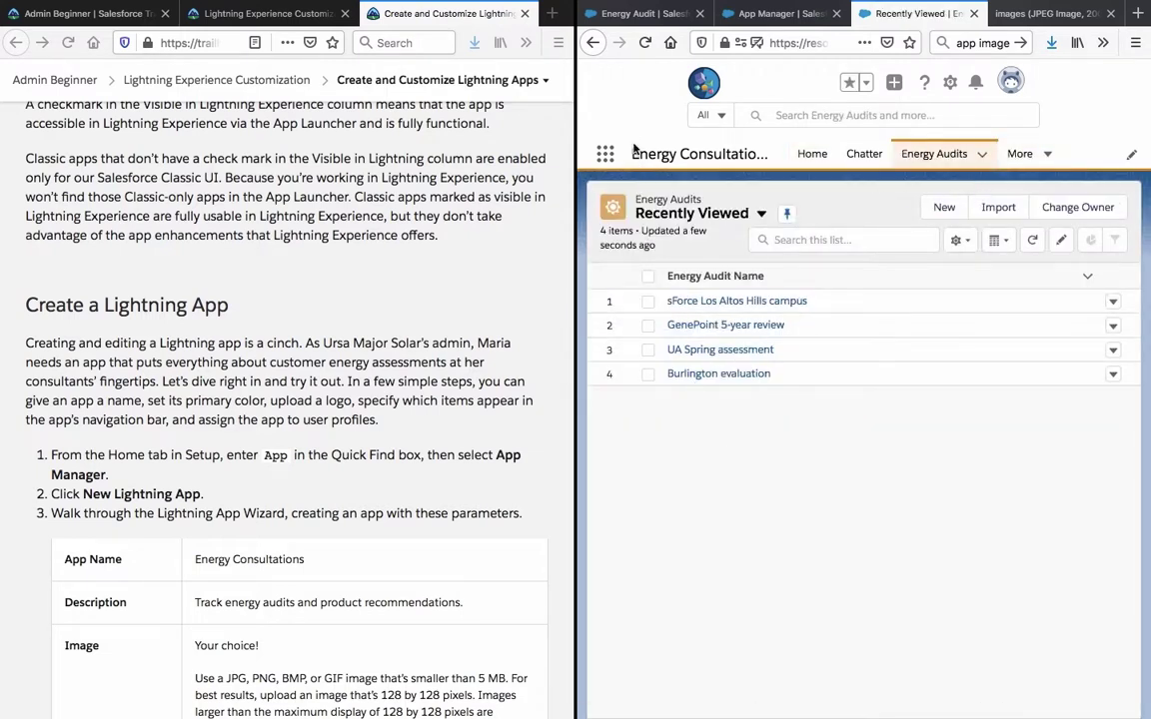
pyautogui.click(814, 154)
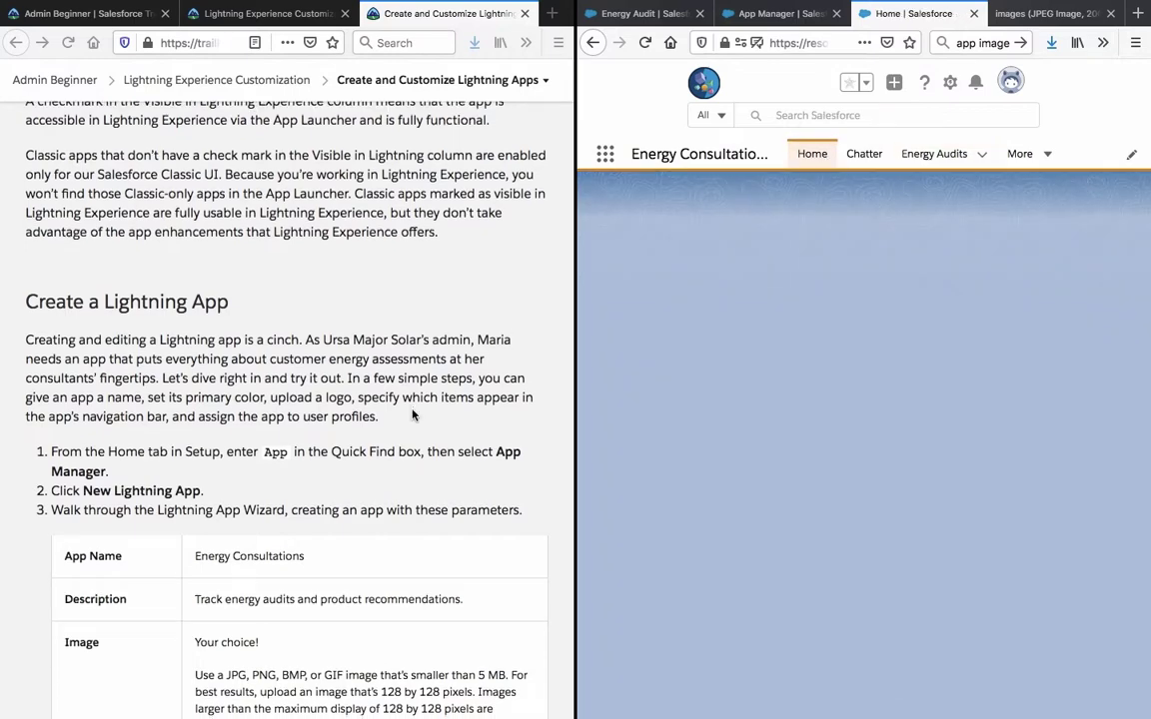
# Read the Trailhead unit from the new-app check in step 6 through the tips for creating apps in Lightning Experience.
pyautogui.scroll(-8, 413, 415)
pyautogui.scroll(-7, 413, 414)
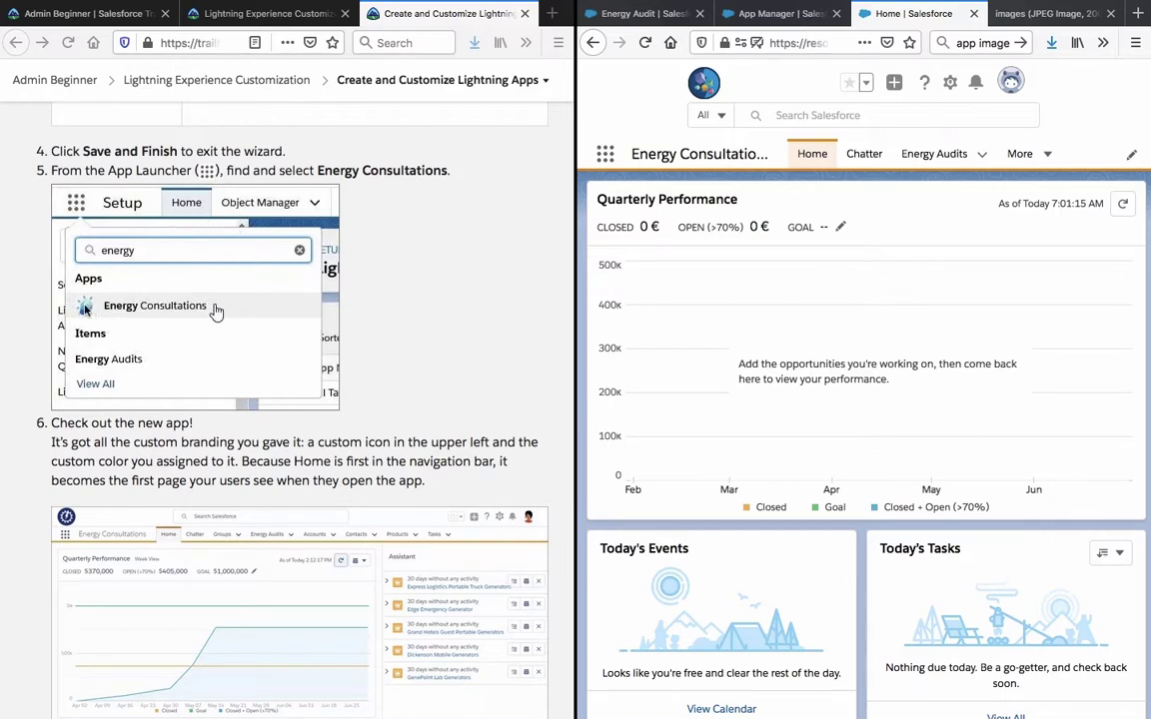
pyautogui.scroll(-2, 212, 347)
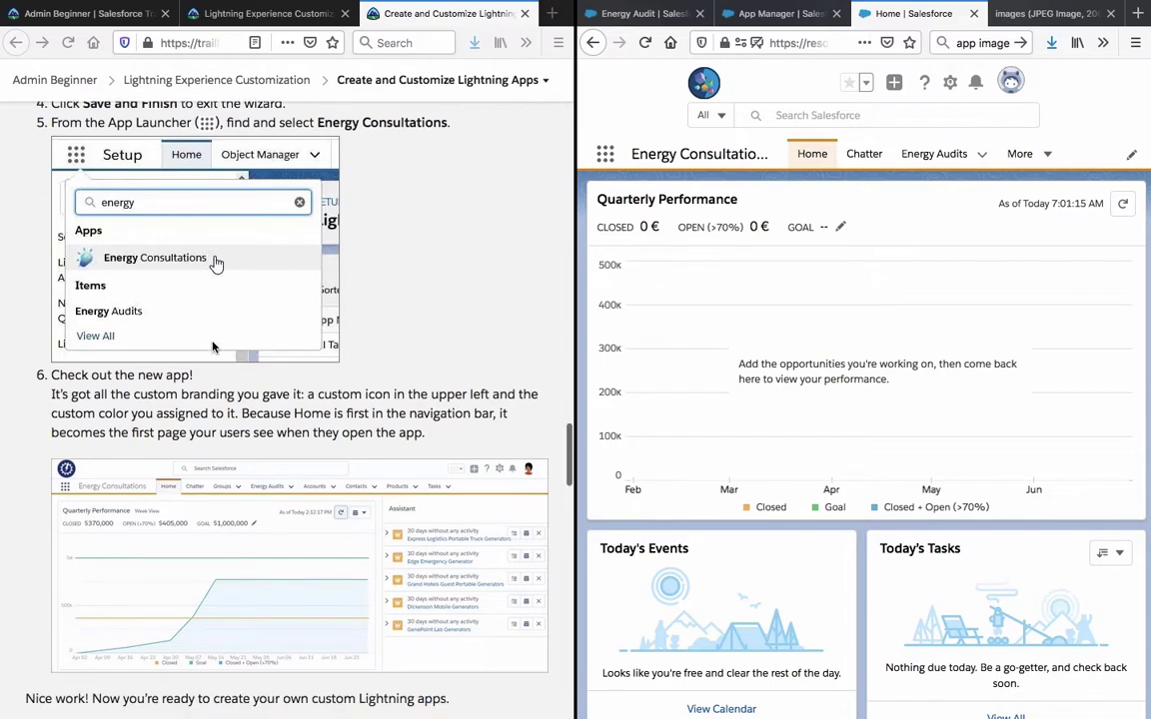
pyautogui.scroll(-1, 211, 346)
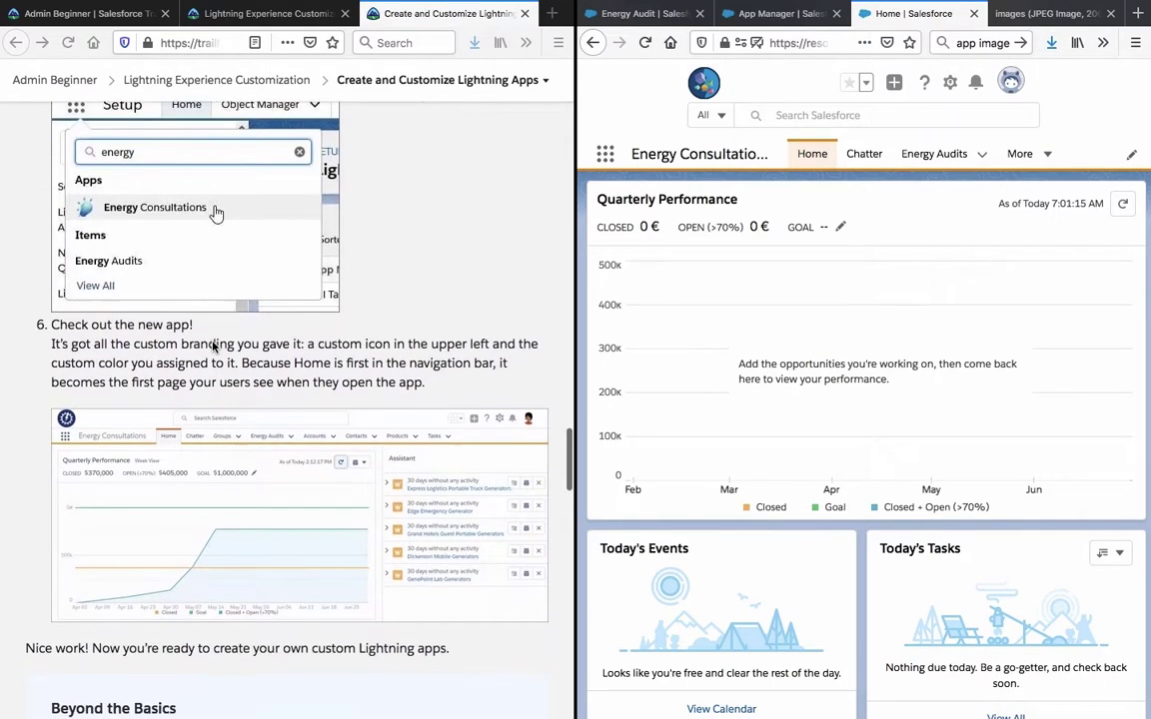
pyautogui.click(212, 345)
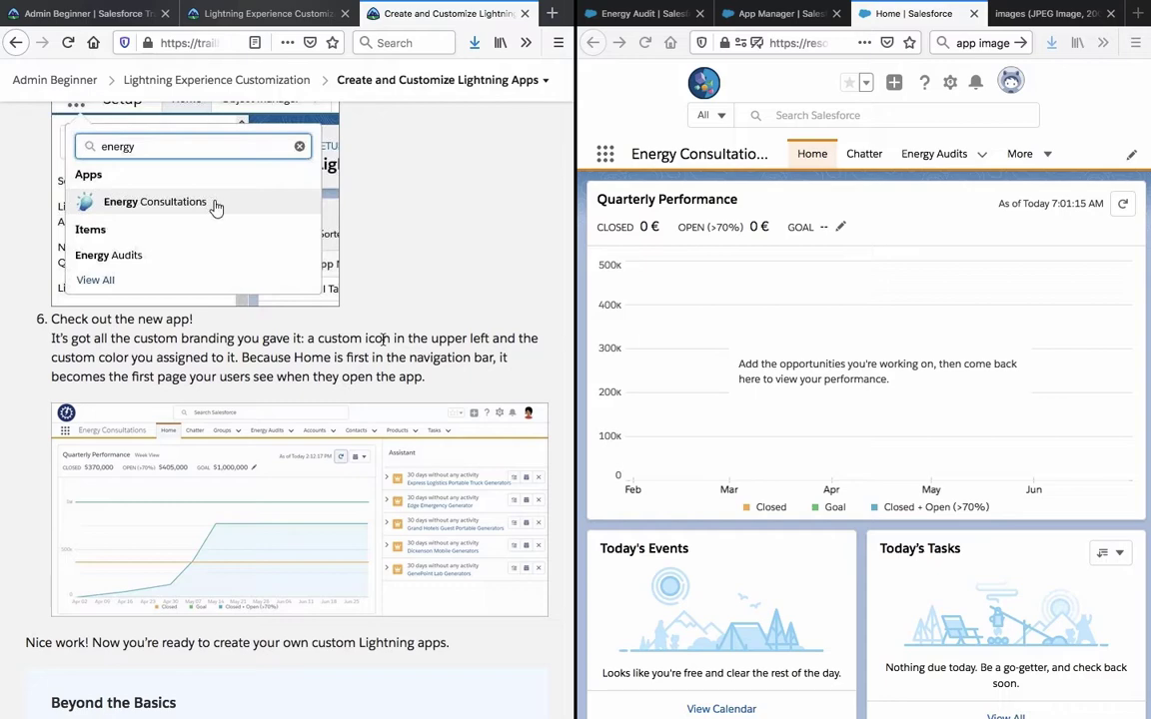
pyautogui.scroll(-5, 383, 340)
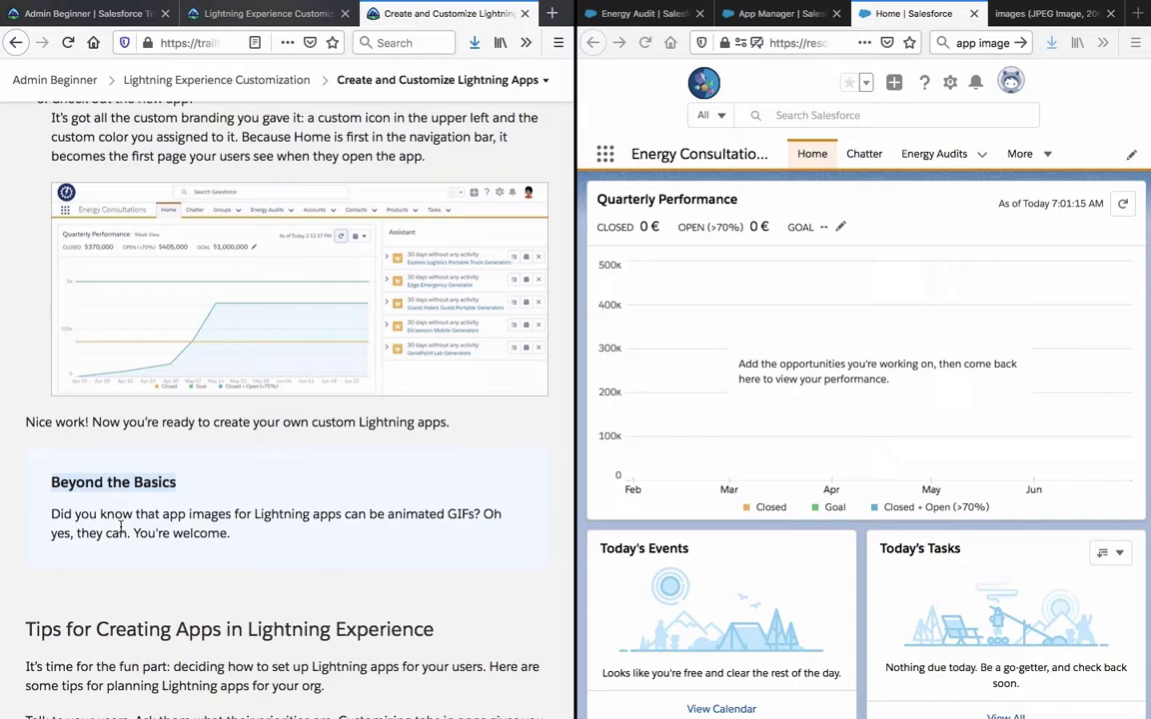
pyautogui.scroll(-5, 120, 527)
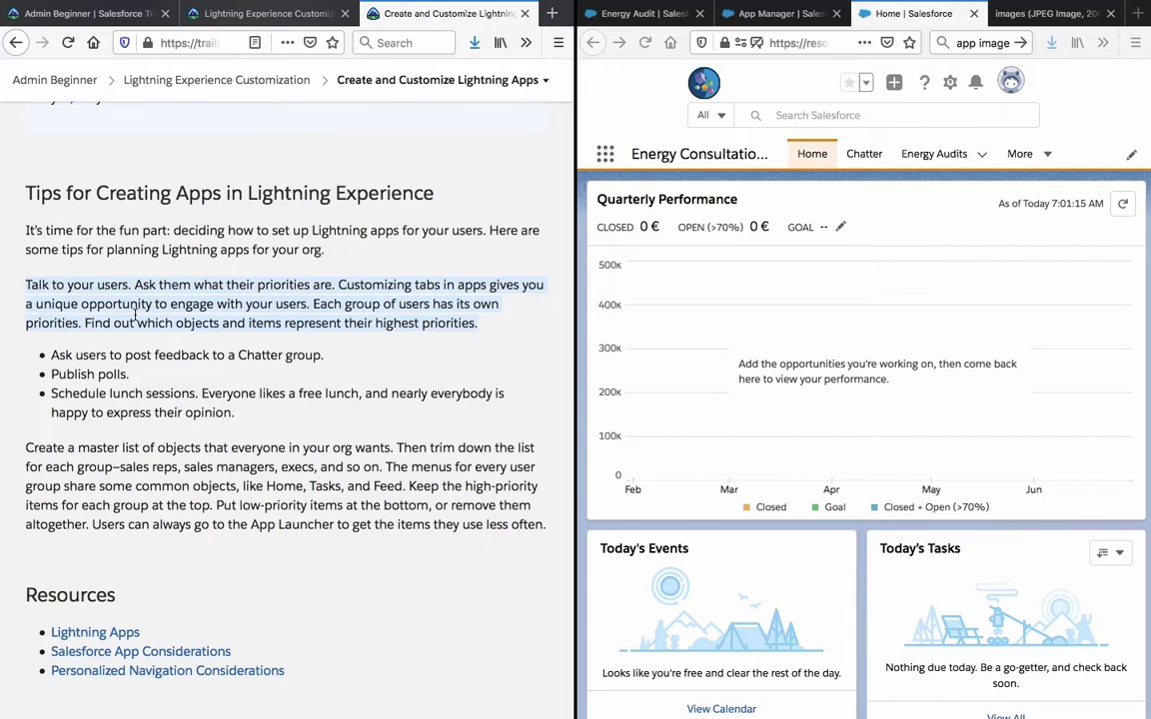
pyautogui.tripleClick(112, 352)
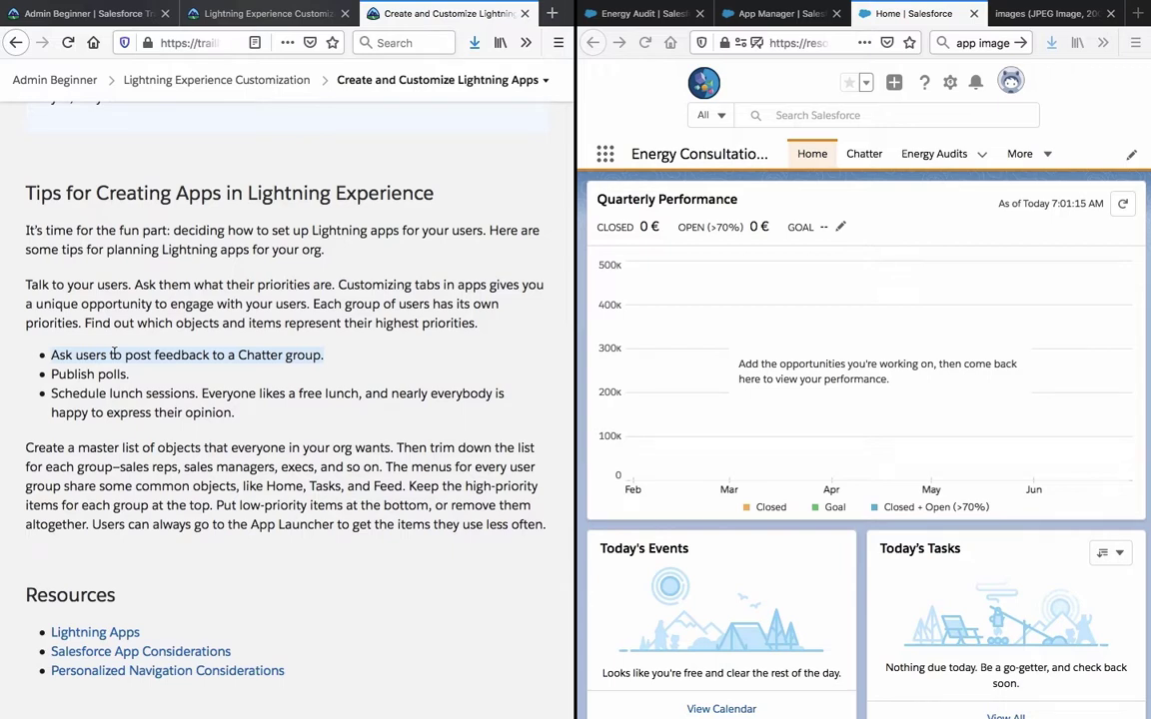
pyautogui.scroll(-3, 114, 354)
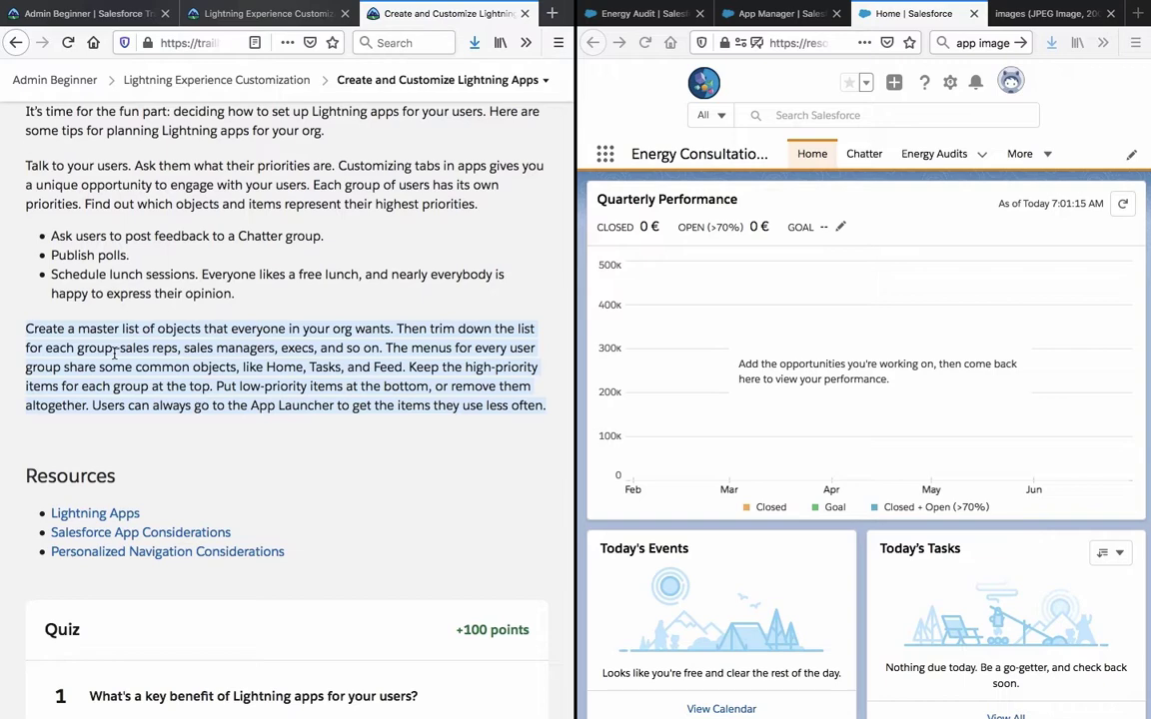
pyautogui.click(115, 352)
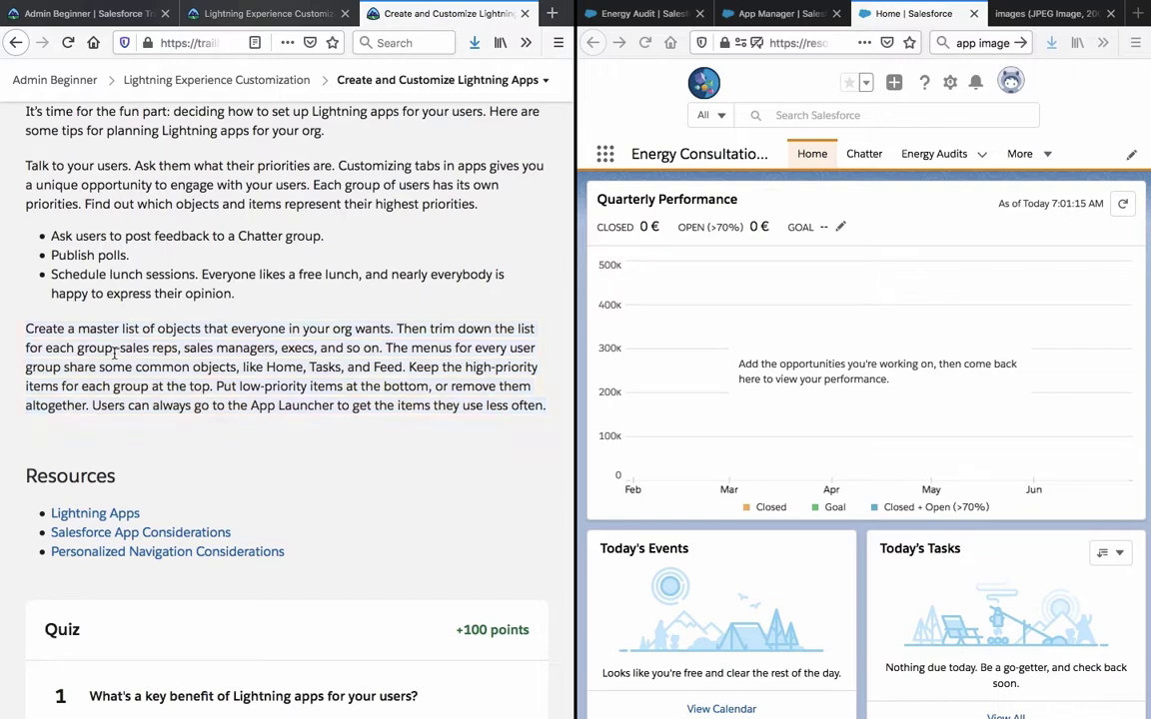
# Answer quiz question 1 on the key benefit of Lightning apps with D, "All of the above", and look over question 2.
pyautogui.scroll(-5, 115, 355)
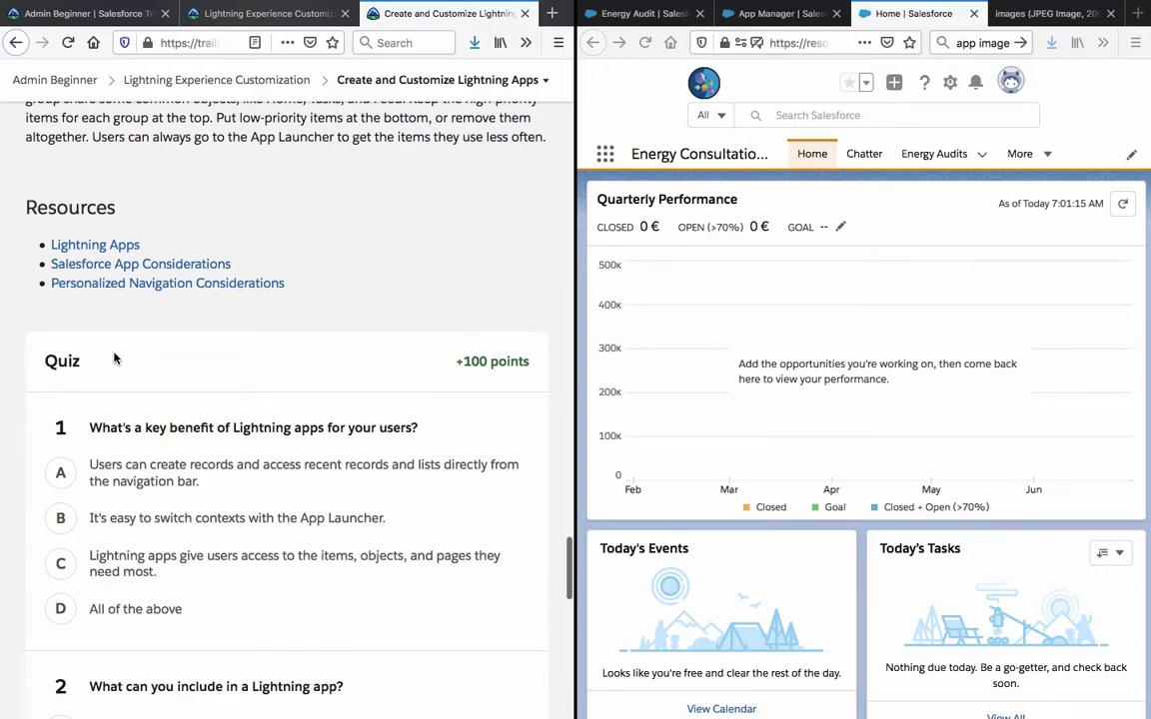
pyautogui.scroll(-3, 113, 360)
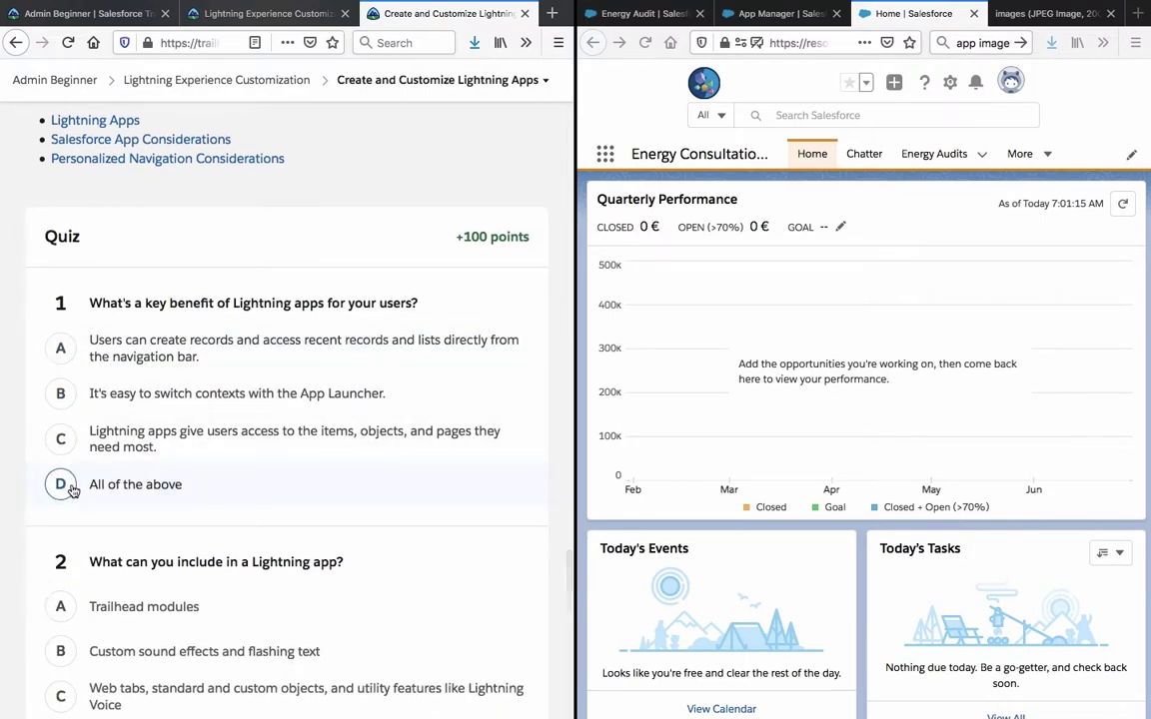
pyautogui.click(62, 486)
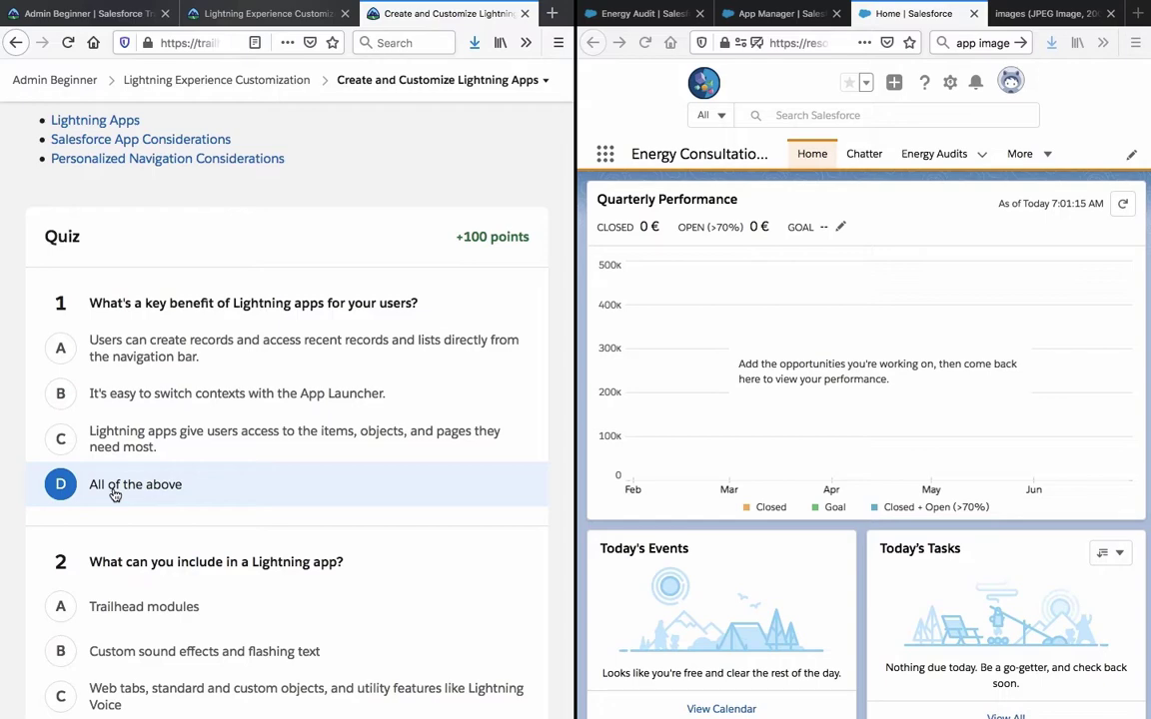
pyautogui.scroll(-1, 115, 495)
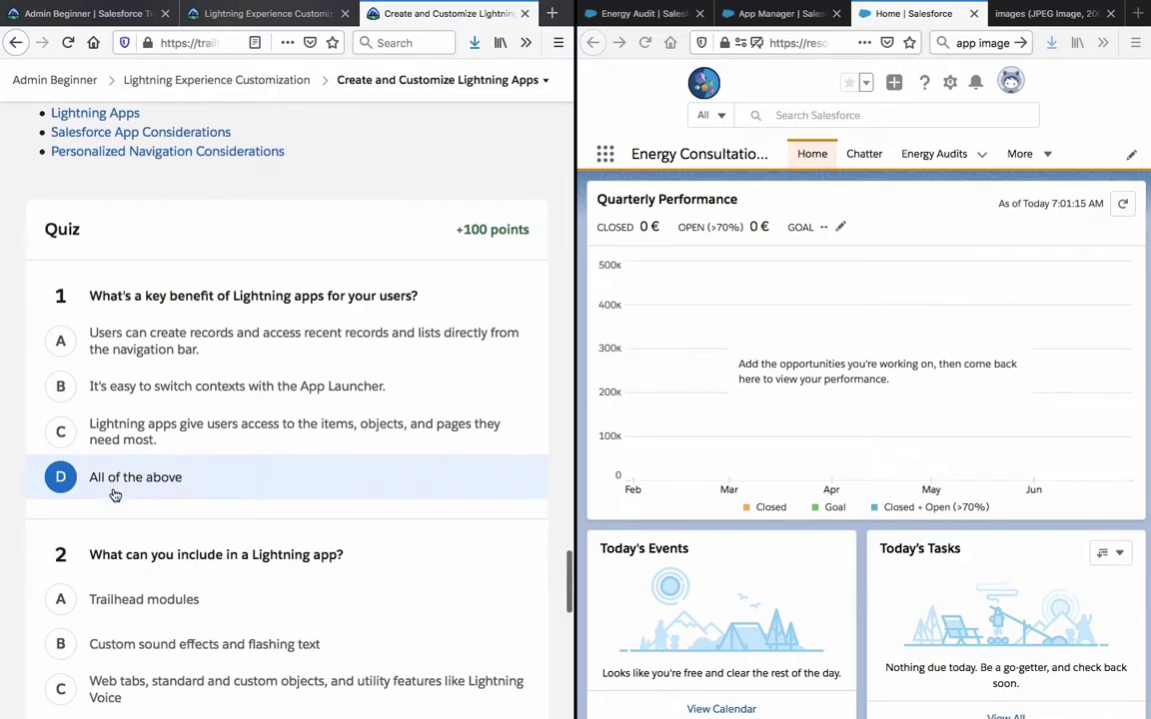
pyautogui.scroll(-2, 115, 494)
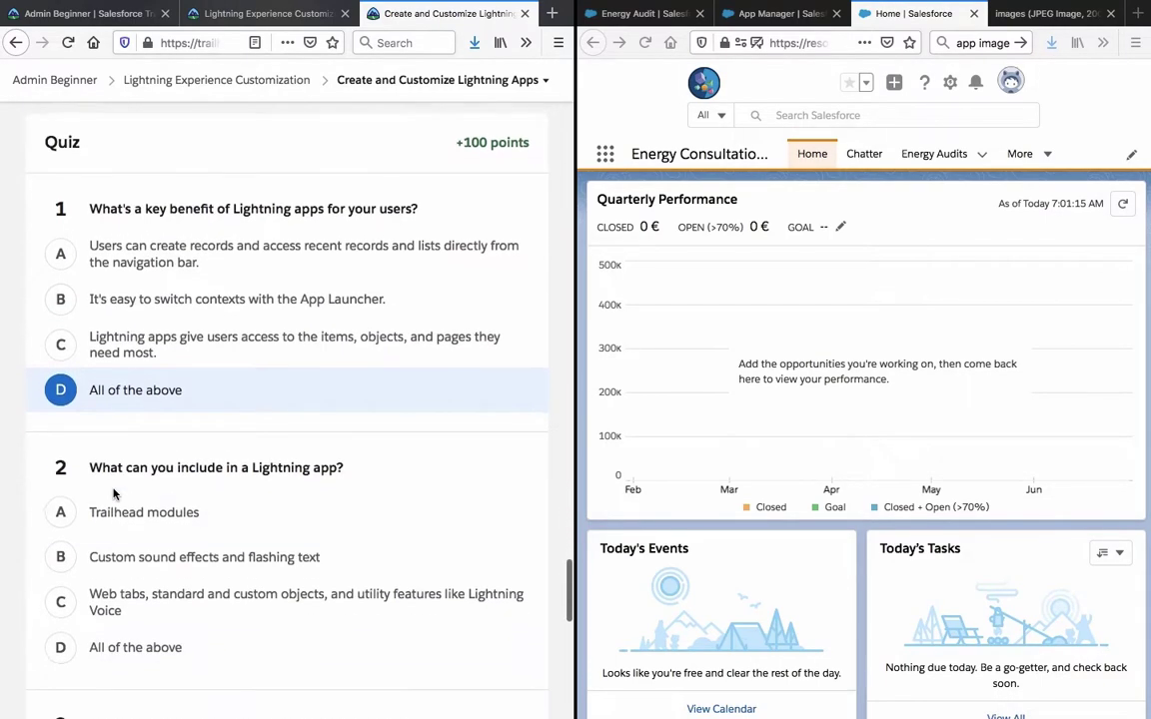
pyautogui.scroll(-3, 115, 494)
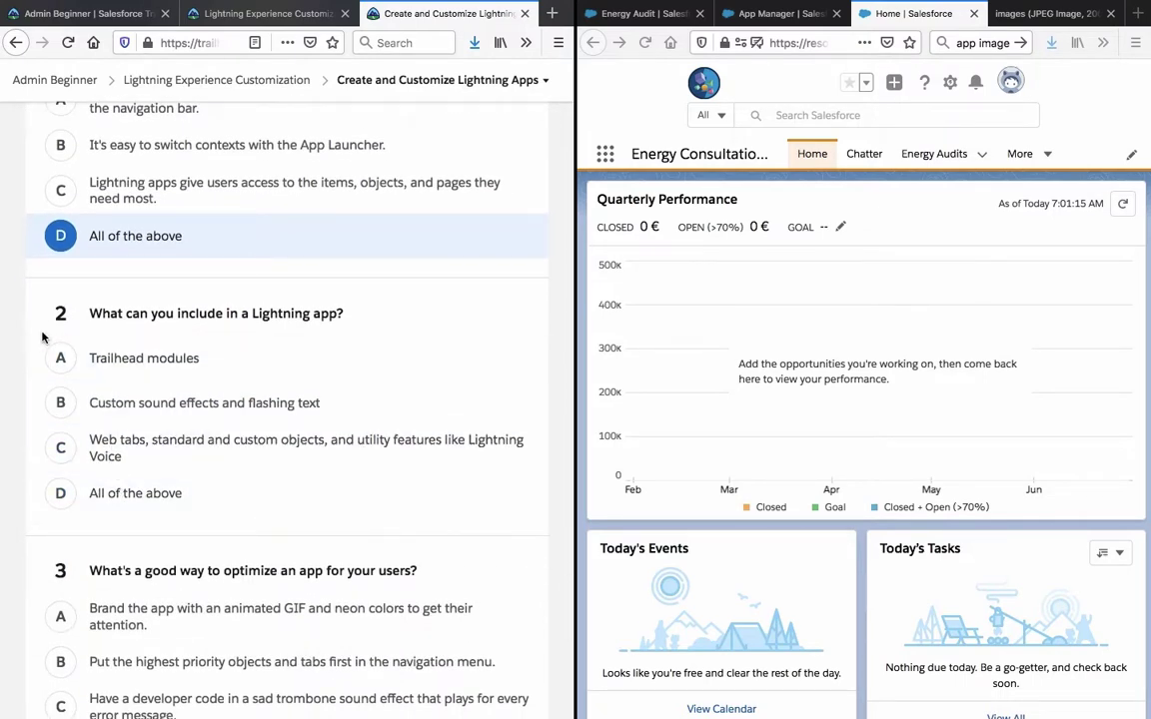
# Search the unit text for "record" to verify question 1's option A against the navigation bar section, and close the search.
pyautogui.scroll(5, 42, 338)
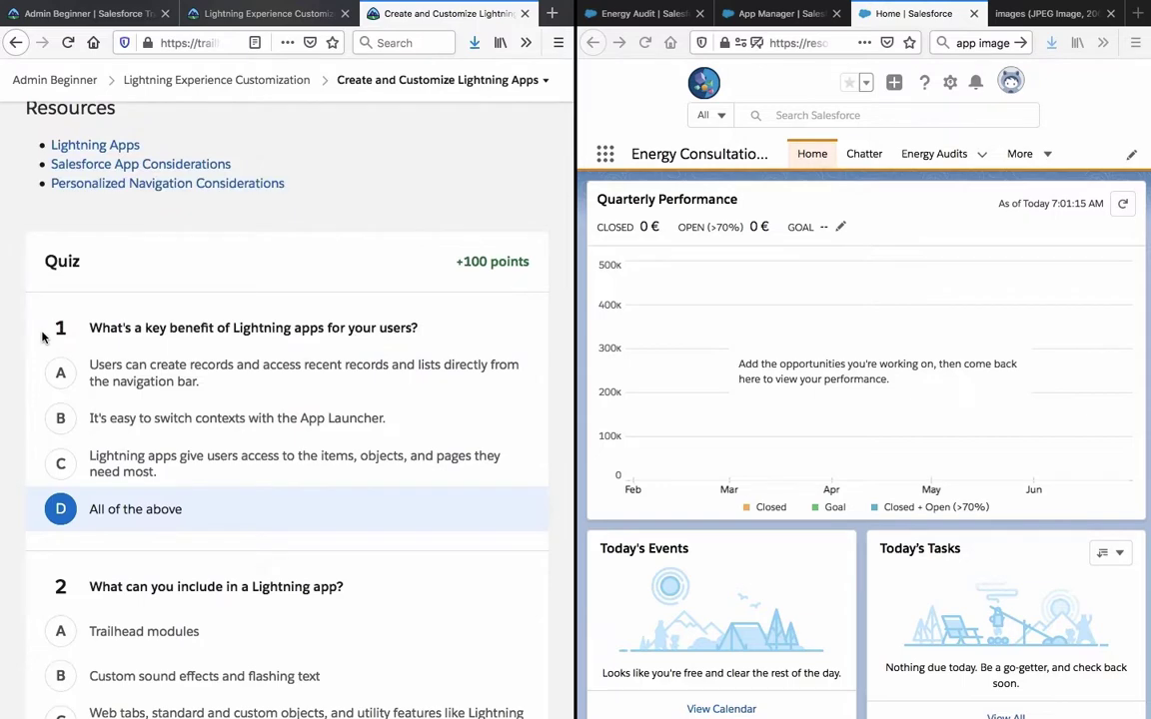
pyautogui.hotkey('ctrl', 'f')
pyautogui.write('record')
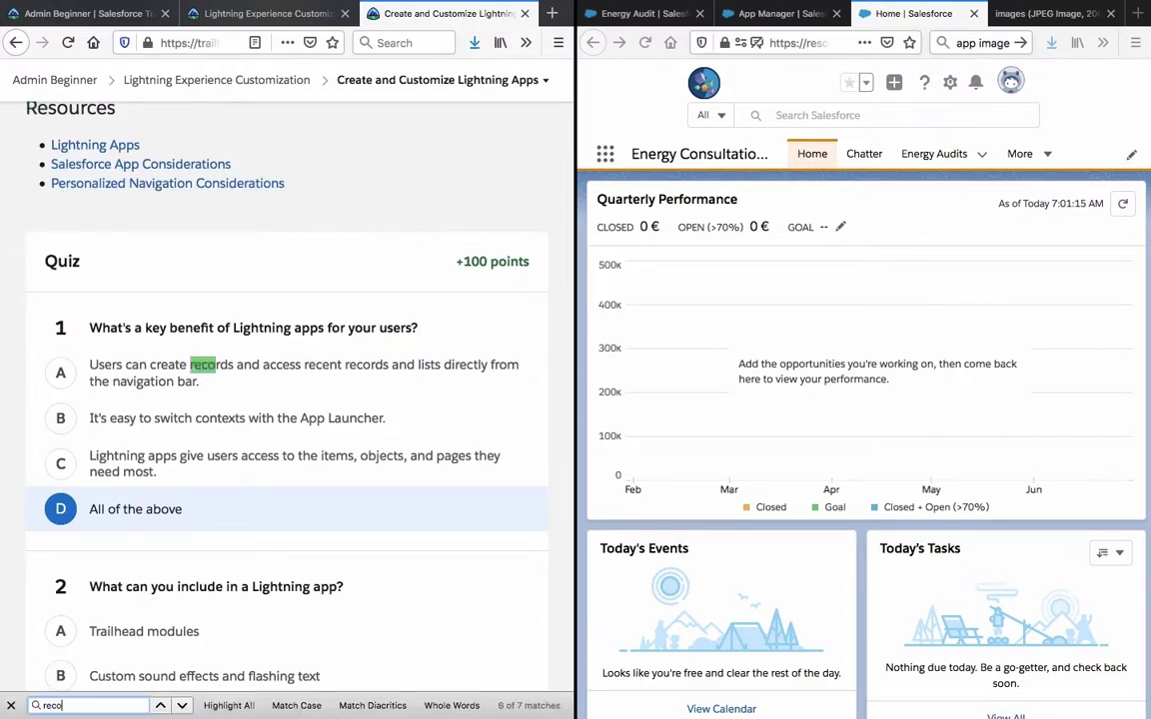
pyautogui.press('Return')
pyautogui.press('Return')
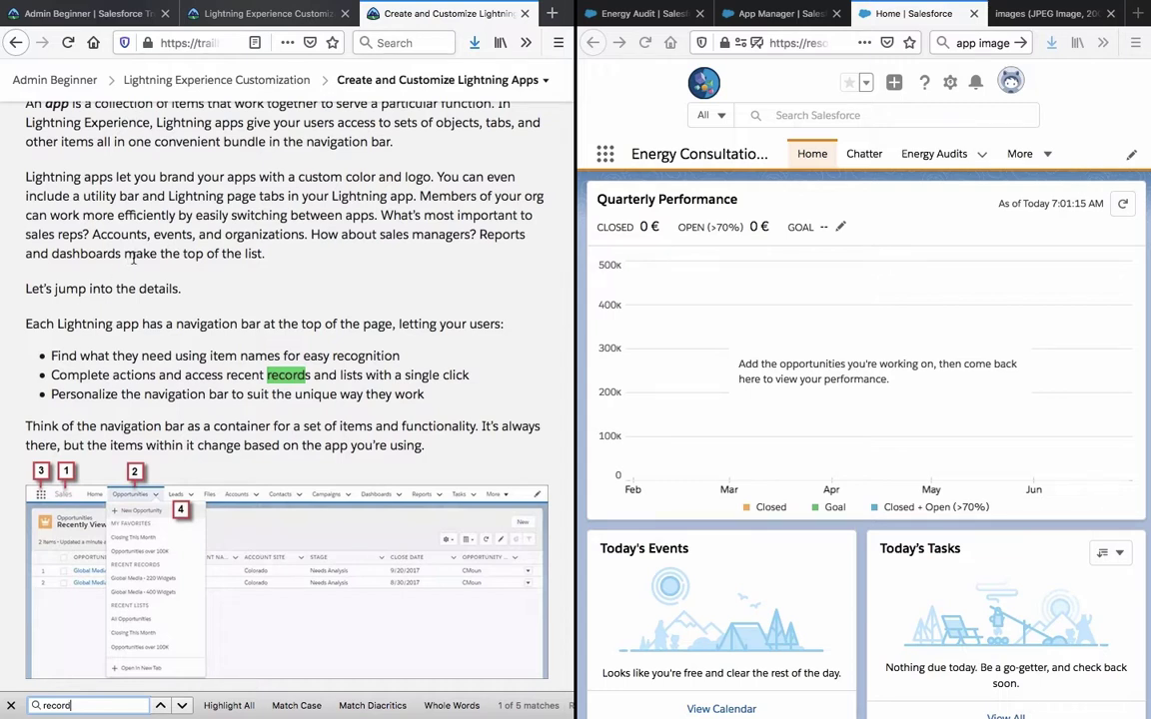
pyautogui.tripleClick(222, 389)
pyautogui.tripleClick(218, 376)
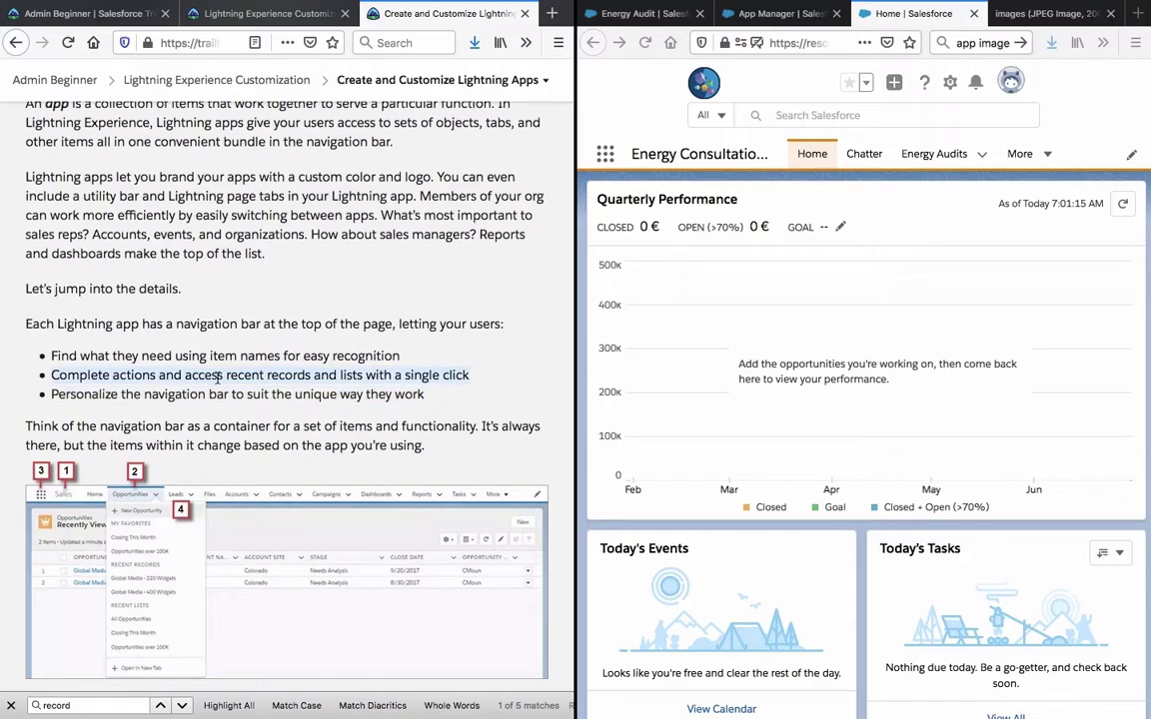
pyautogui.click(10, 707)
pyautogui.scroll(-10, 224, 420)
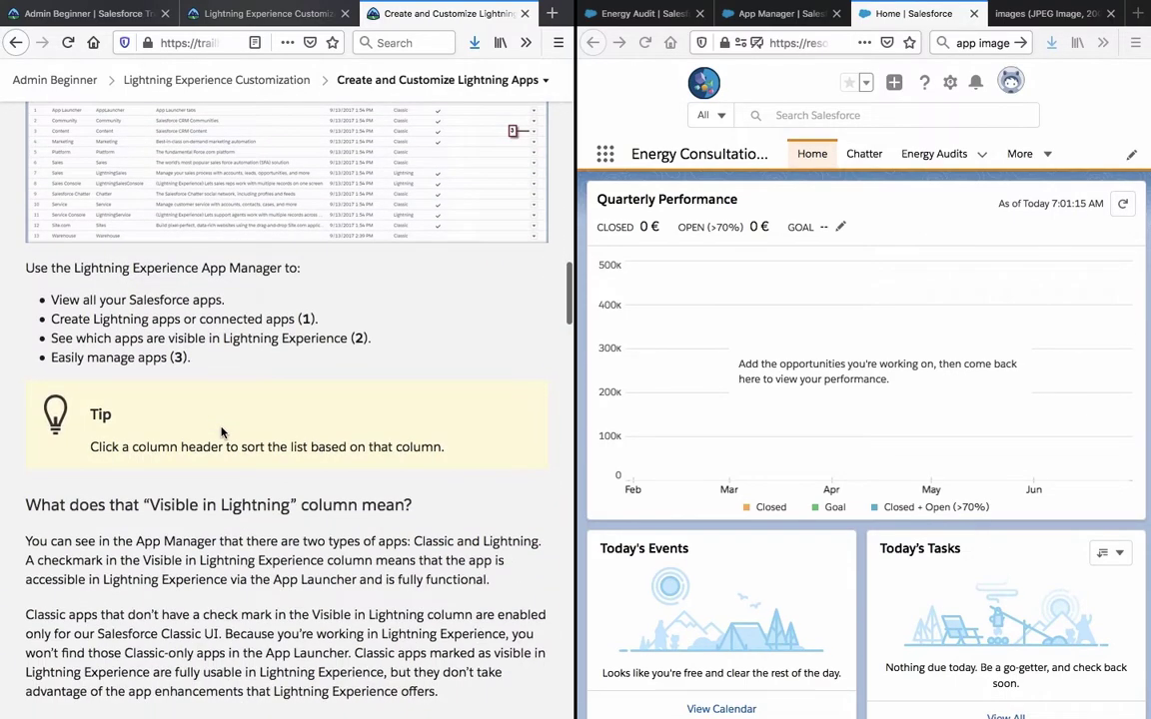
# Answer quiz question 2 on what a Lightning app can include with C, web tabs, standard and custom objects, and utility features like Lightning Voice.
pyautogui.scroll(-15, 222, 431)
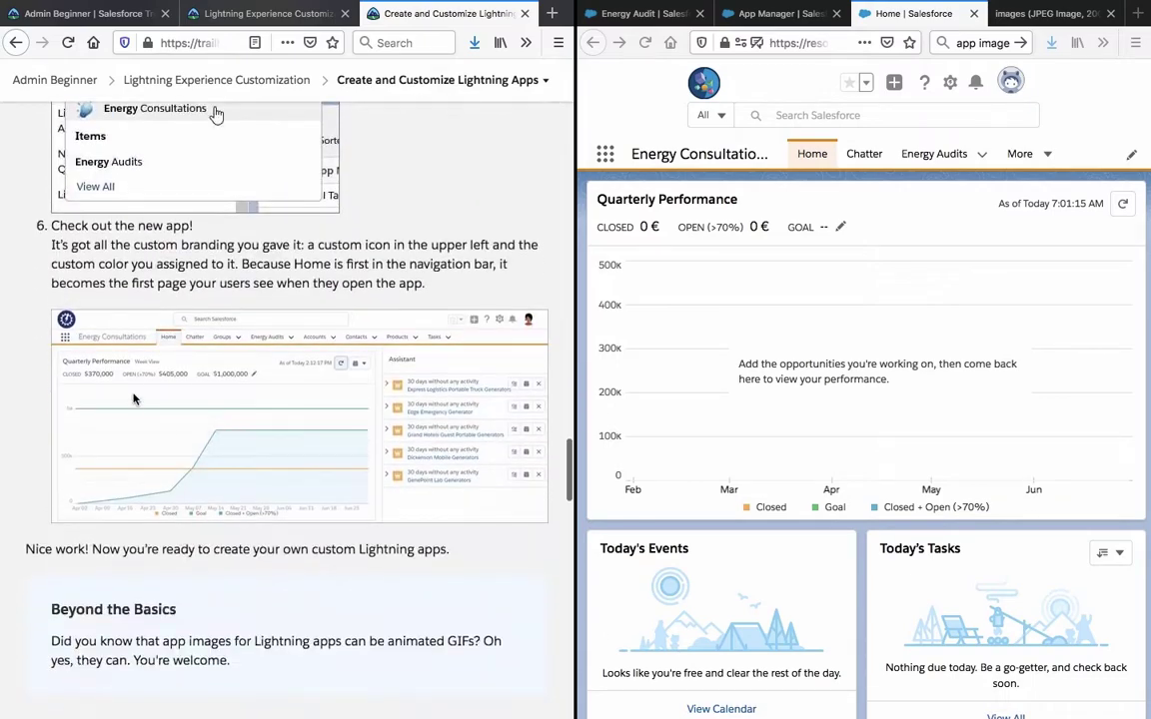
pyautogui.scroll(-15, 134, 399)
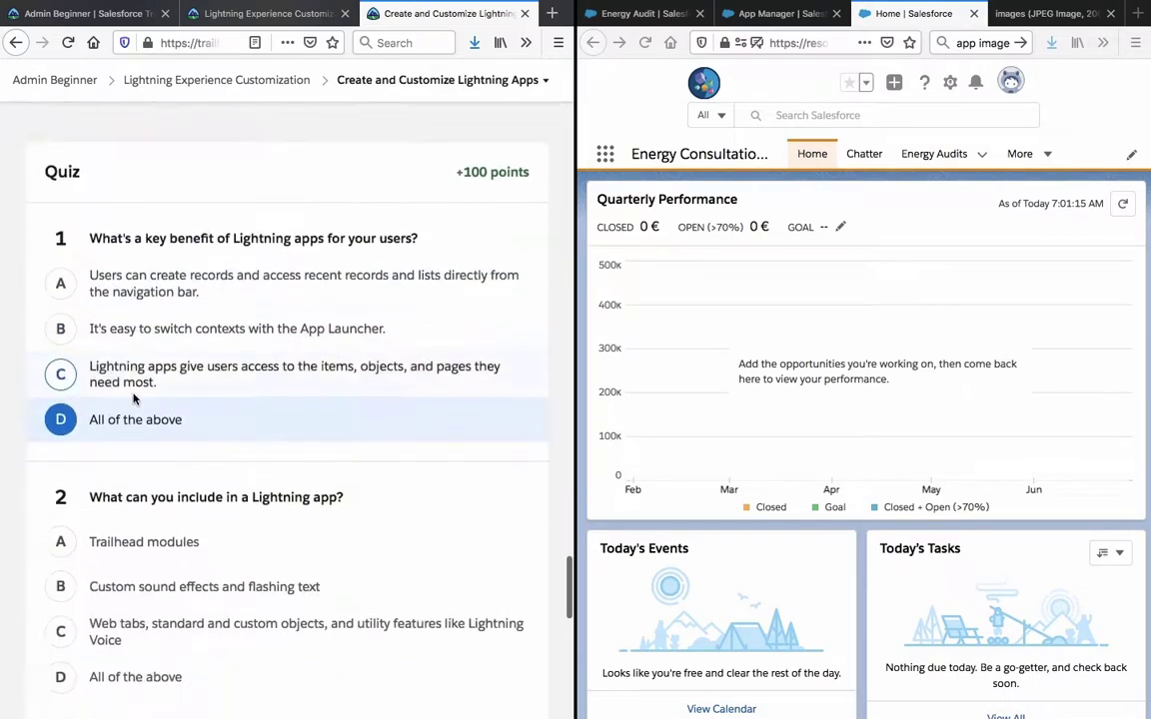
pyautogui.scroll(-3, 133, 398)
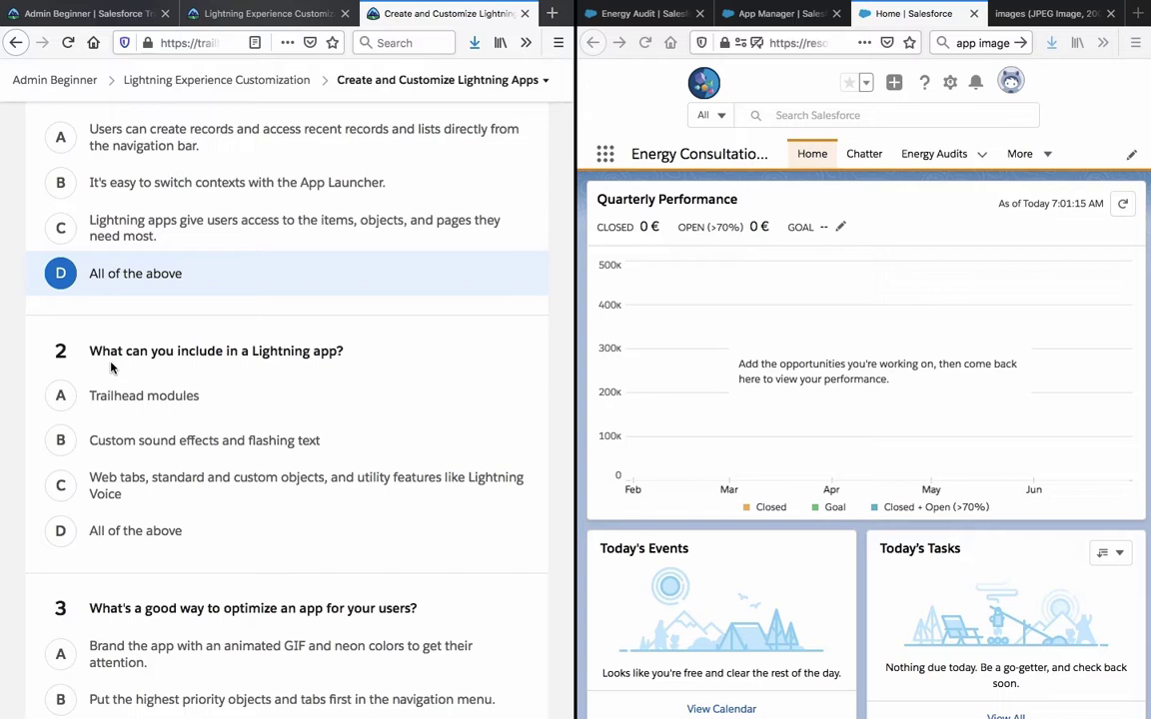
pyautogui.click(80, 486)
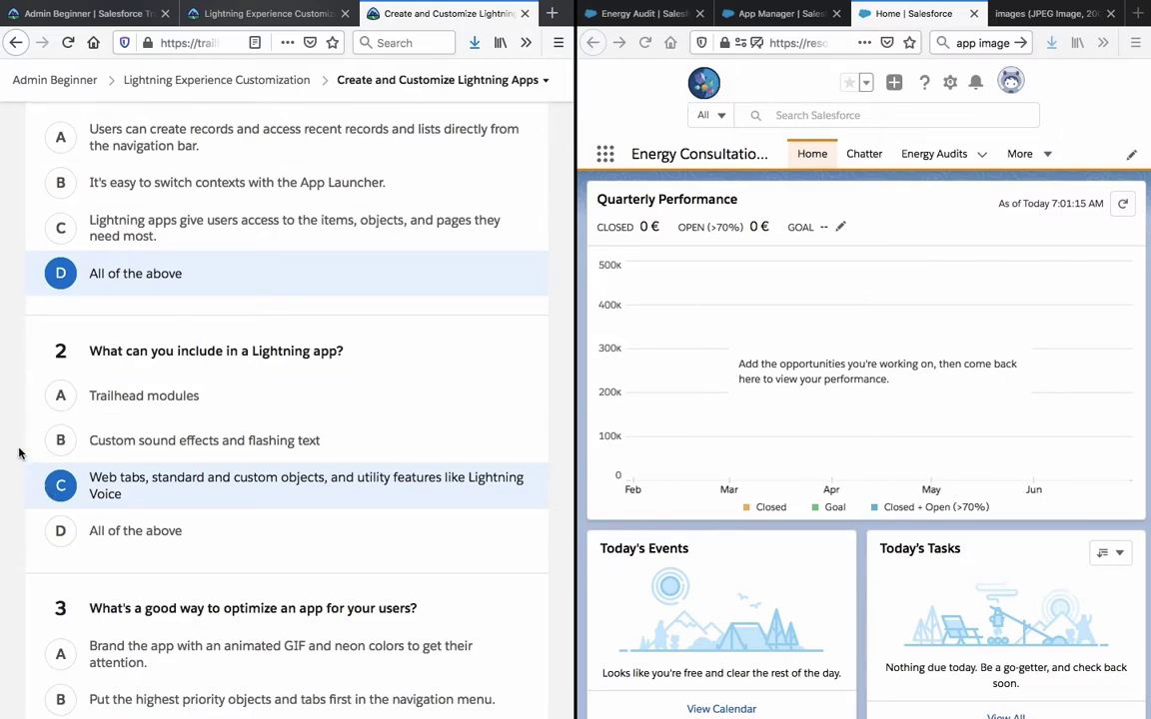
# Answer quiz question 3 on optimizing an app for users with B, "Put the highest priority objects and tabs first in the navigation menu.".
pyautogui.scroll(-3, 20, 456)
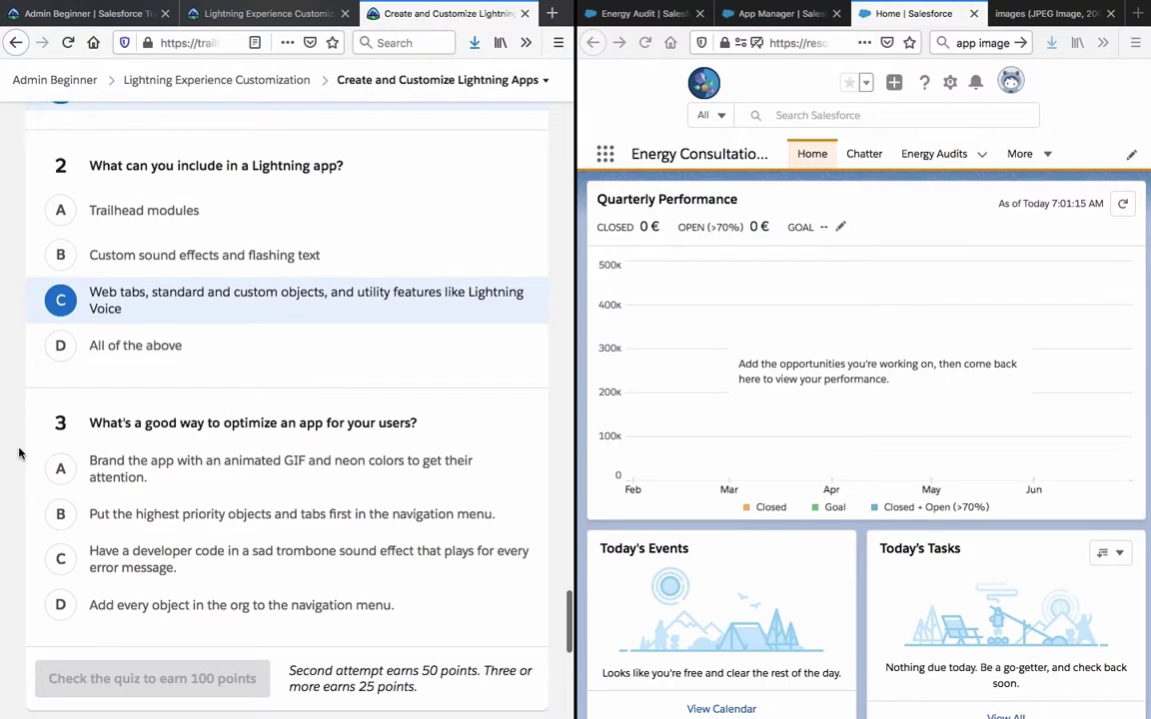
pyautogui.scroll(-1, 18, 455)
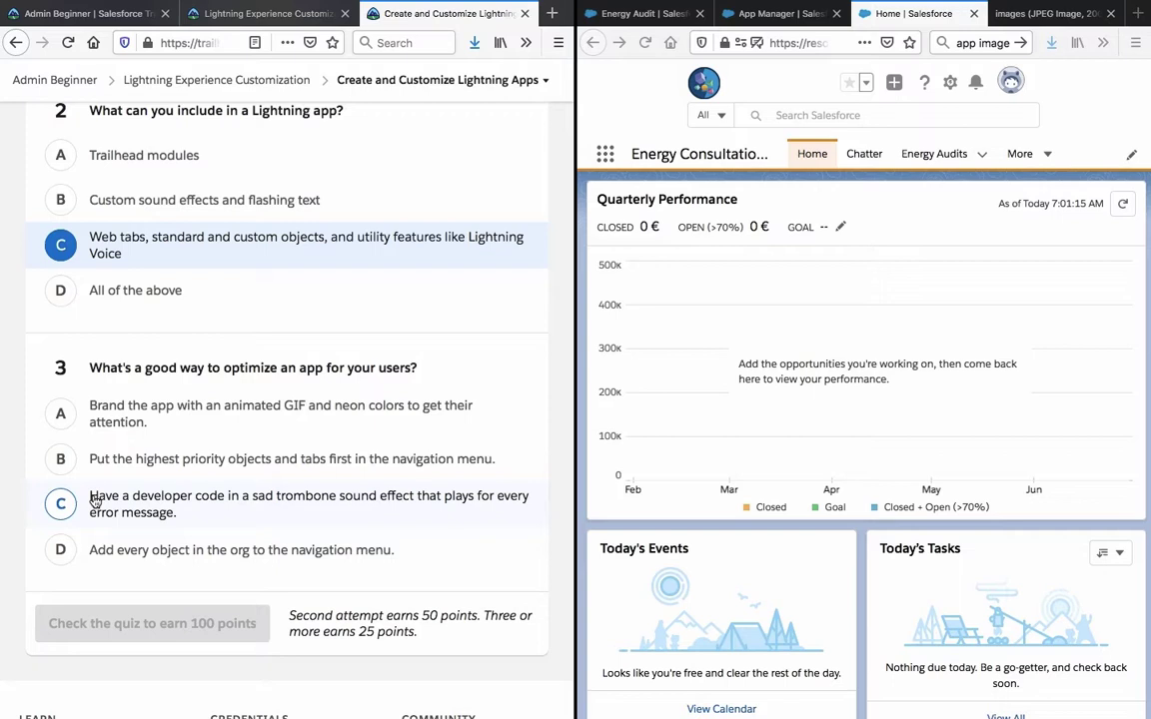
pyautogui.click(61, 459)
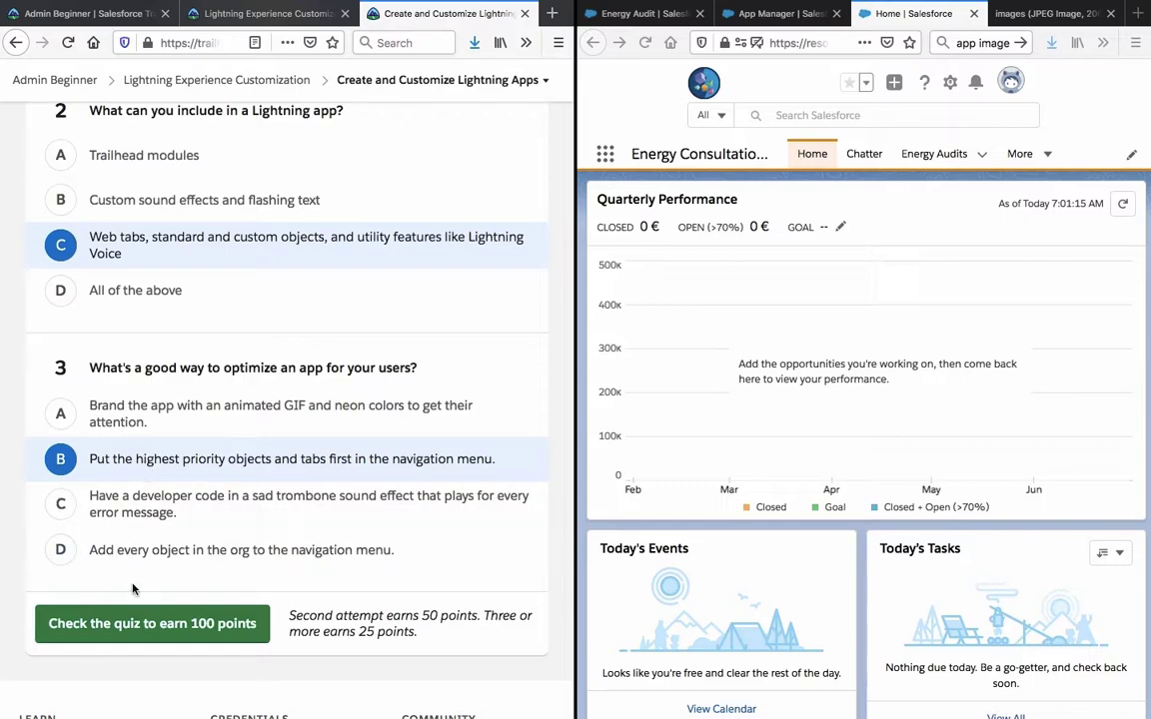
# Submit the completed quiz for checking and continue to the next unit of the Lightning Experience Customization module.
pyautogui.scroll(-5, 115, 656)
pyautogui.scroll(3, 114, 657)
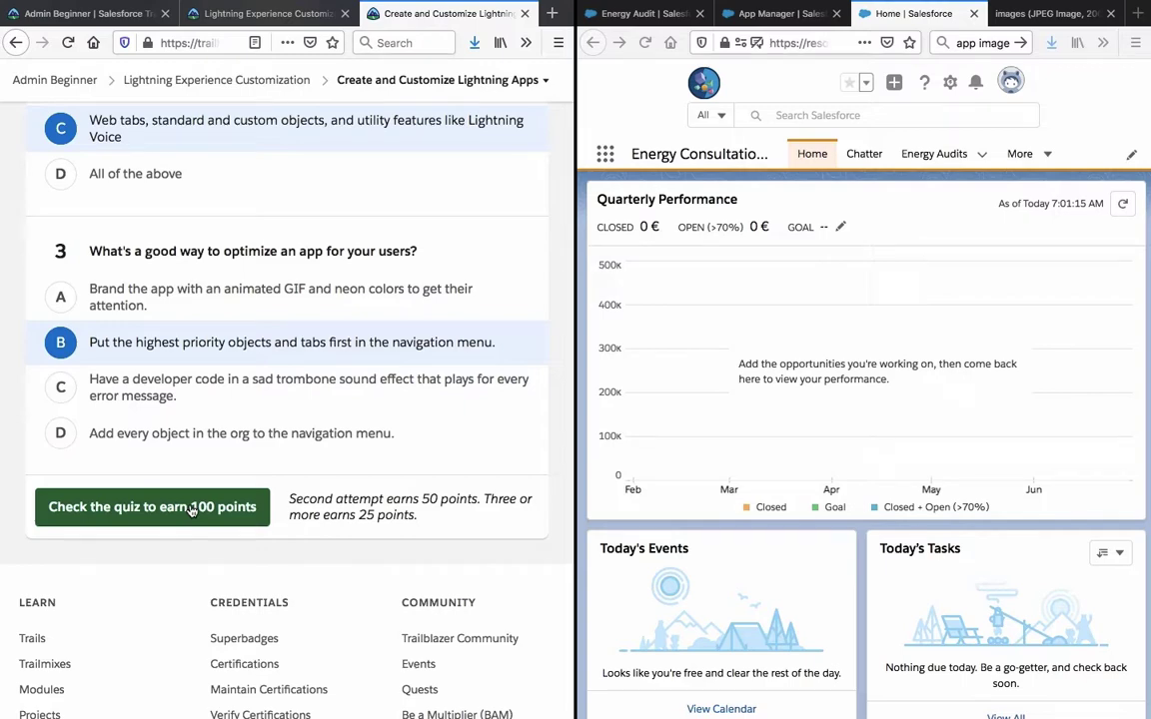
pyautogui.click(193, 509)
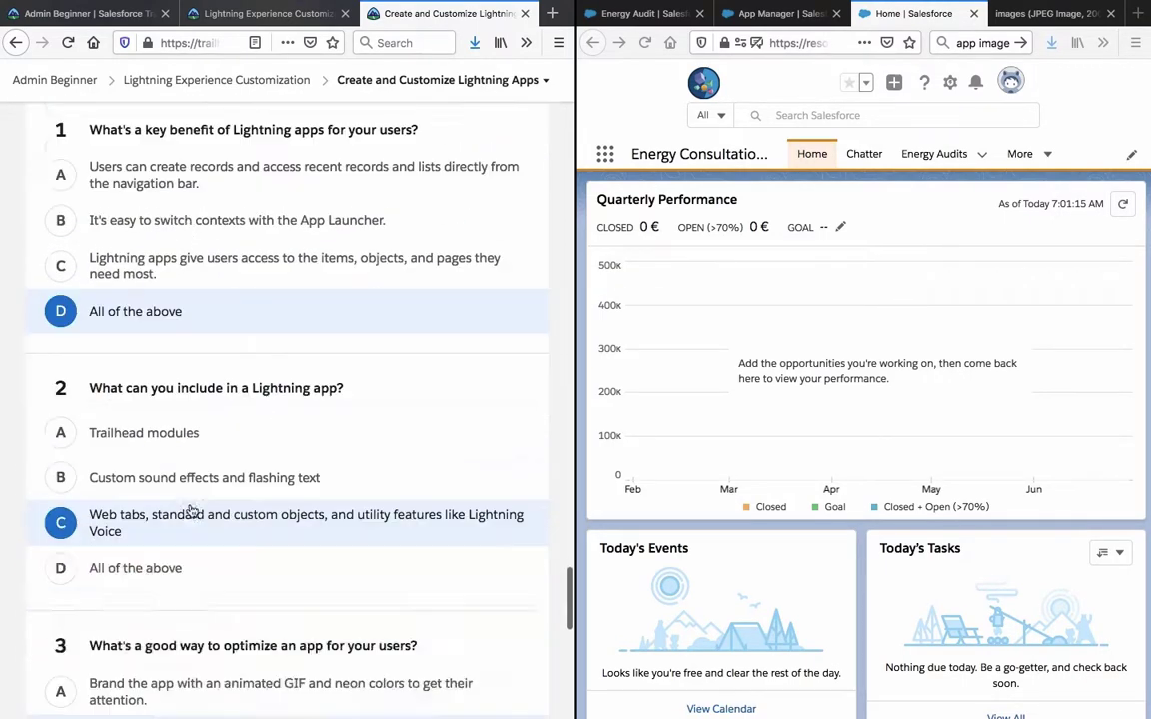
pyautogui.scroll(-5, 193, 508)
pyautogui.click(184, 445)
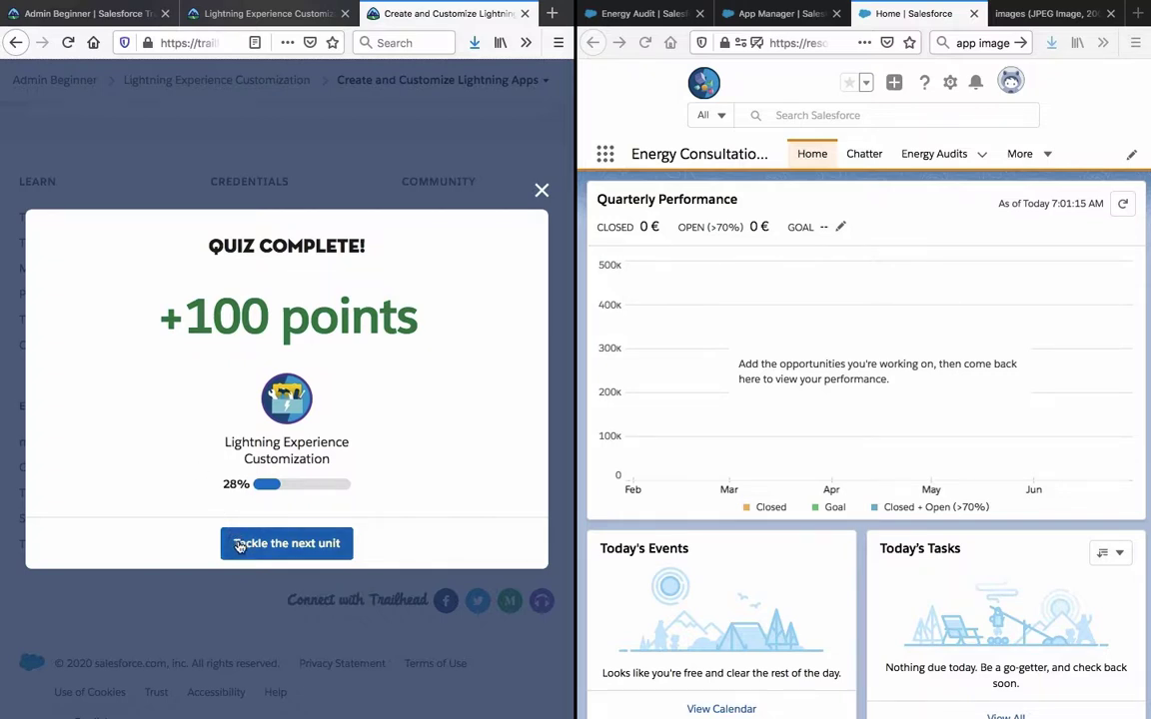
pyautogui.click(239, 545)
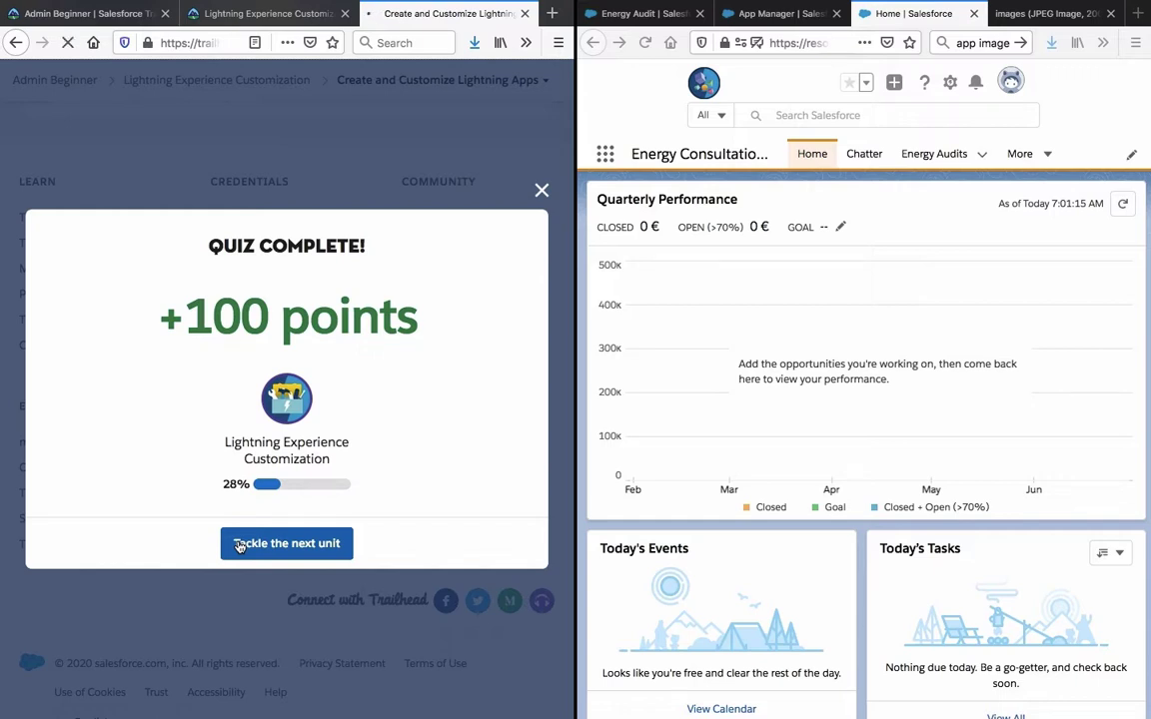